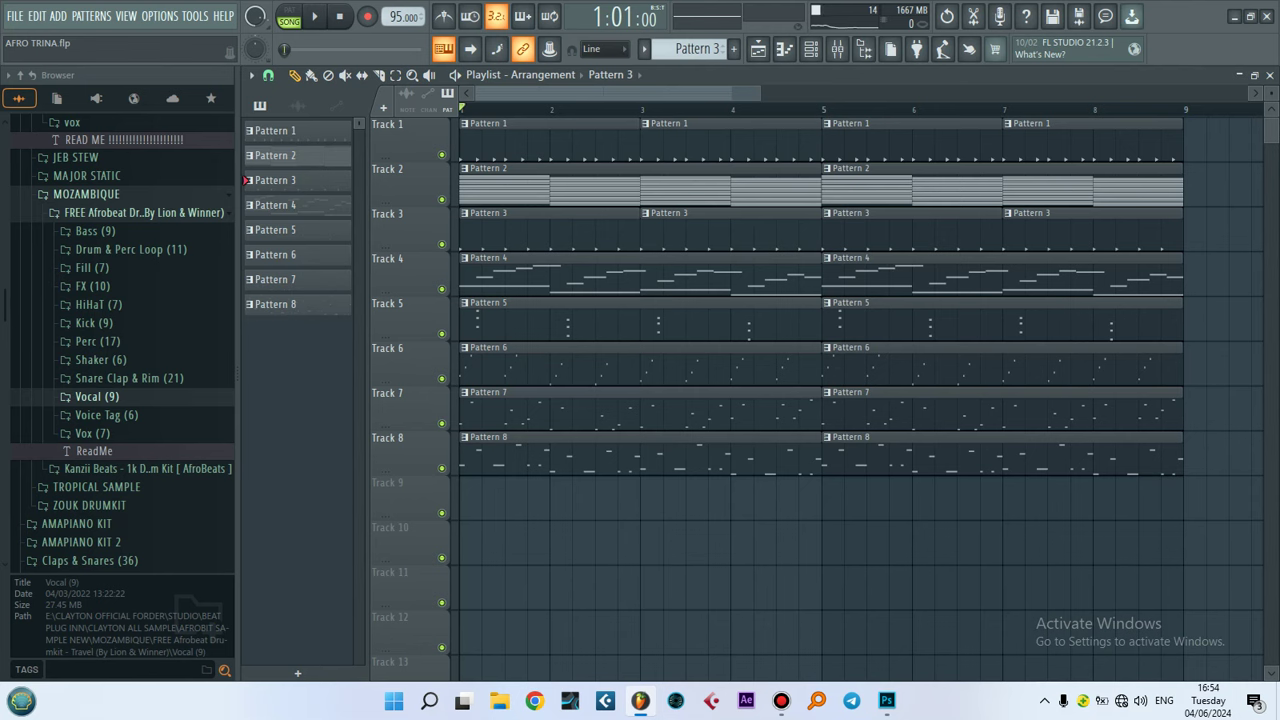
Mute playlist tracks 1 and 3 and play the song from the start to hear the melodic parts
scroll(800, 230, down, 1)
click(441, 154)
click(441, 243)
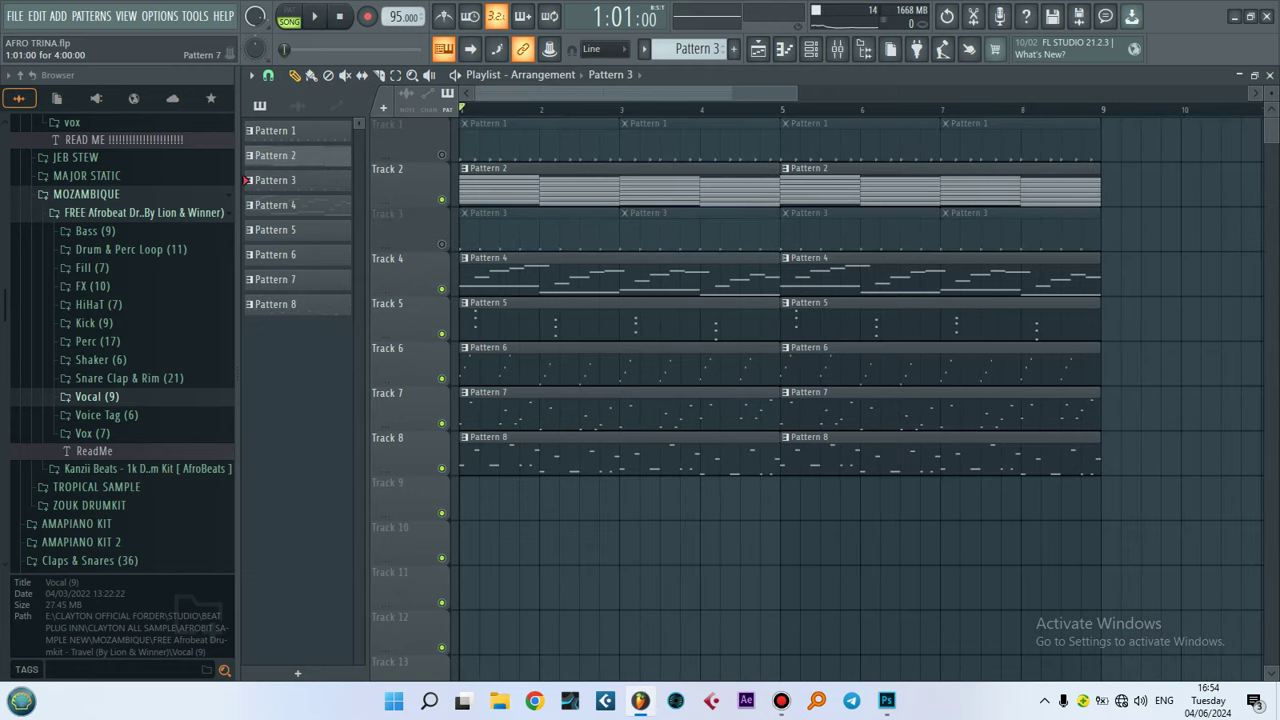
scroll(640, 93, down, 1)
key(space)
scroll(640, 93, up, 1)
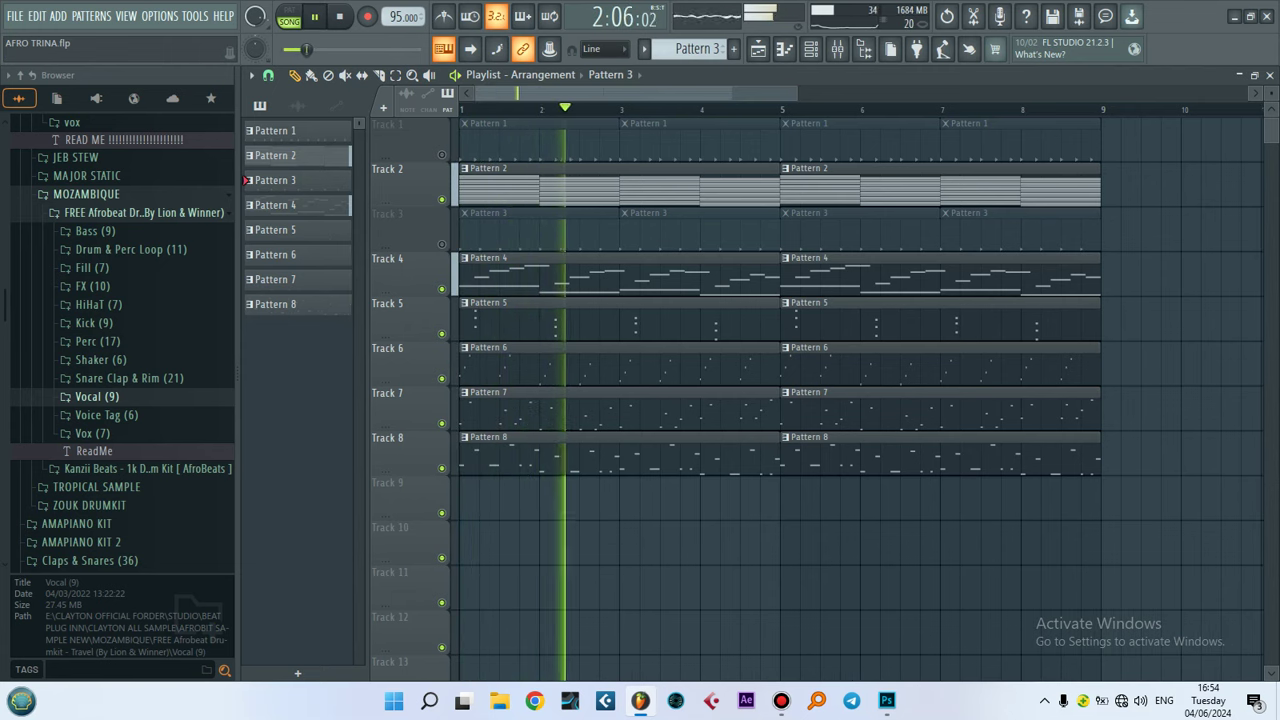
scroll(640, 93, down, 2)
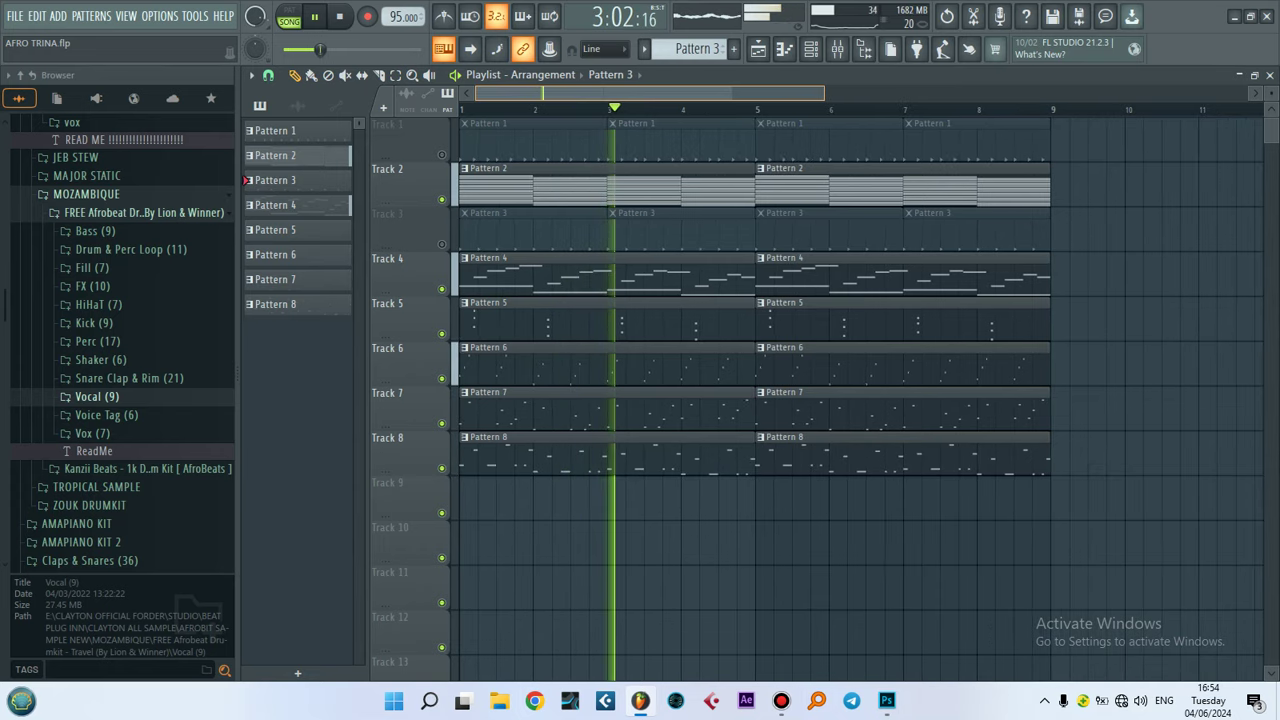
scroll(640, 93, down, 2)
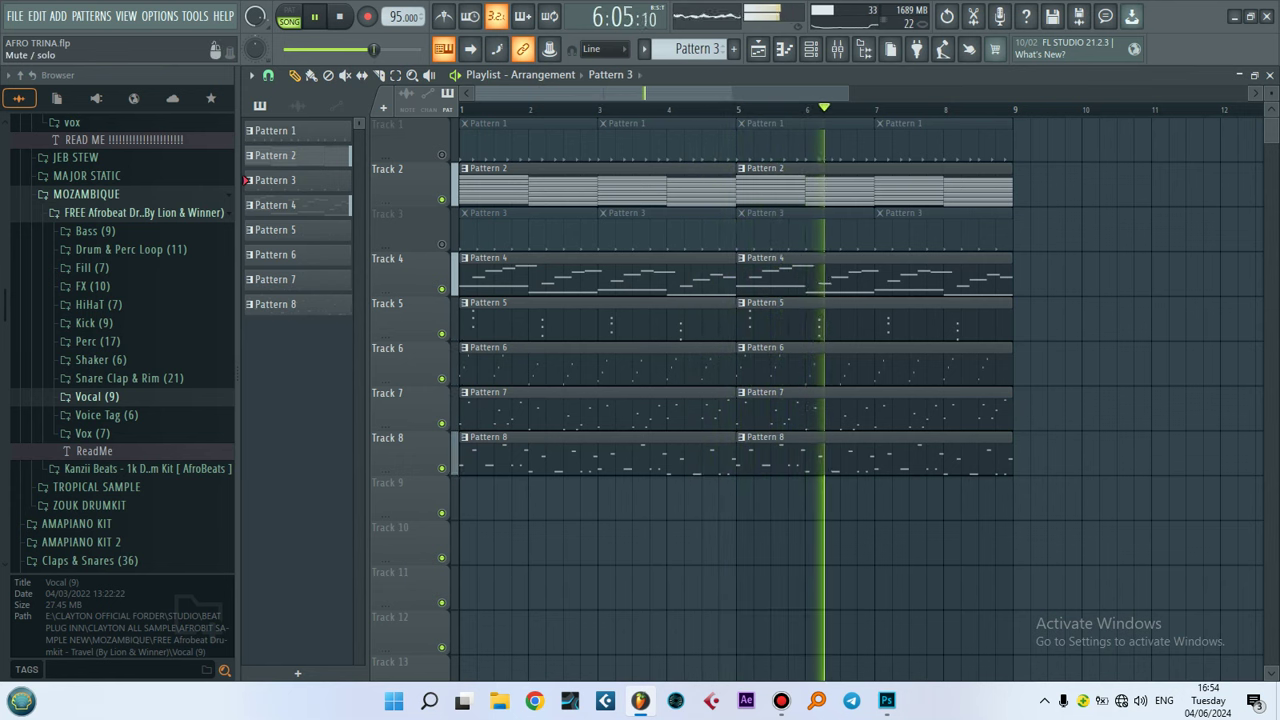
Unmute tracks 3 and 1 during playback to hear the full arrangement, and stop the song
click(441, 244)
click(441, 154)
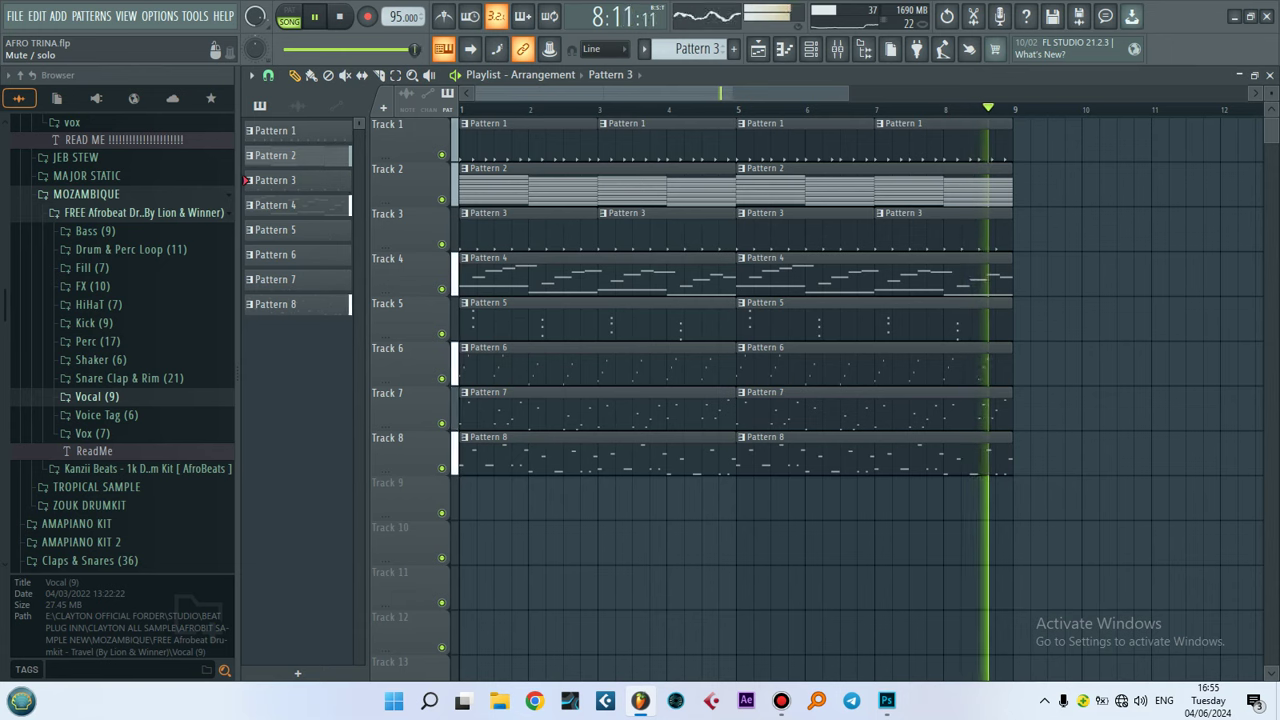
key(space)
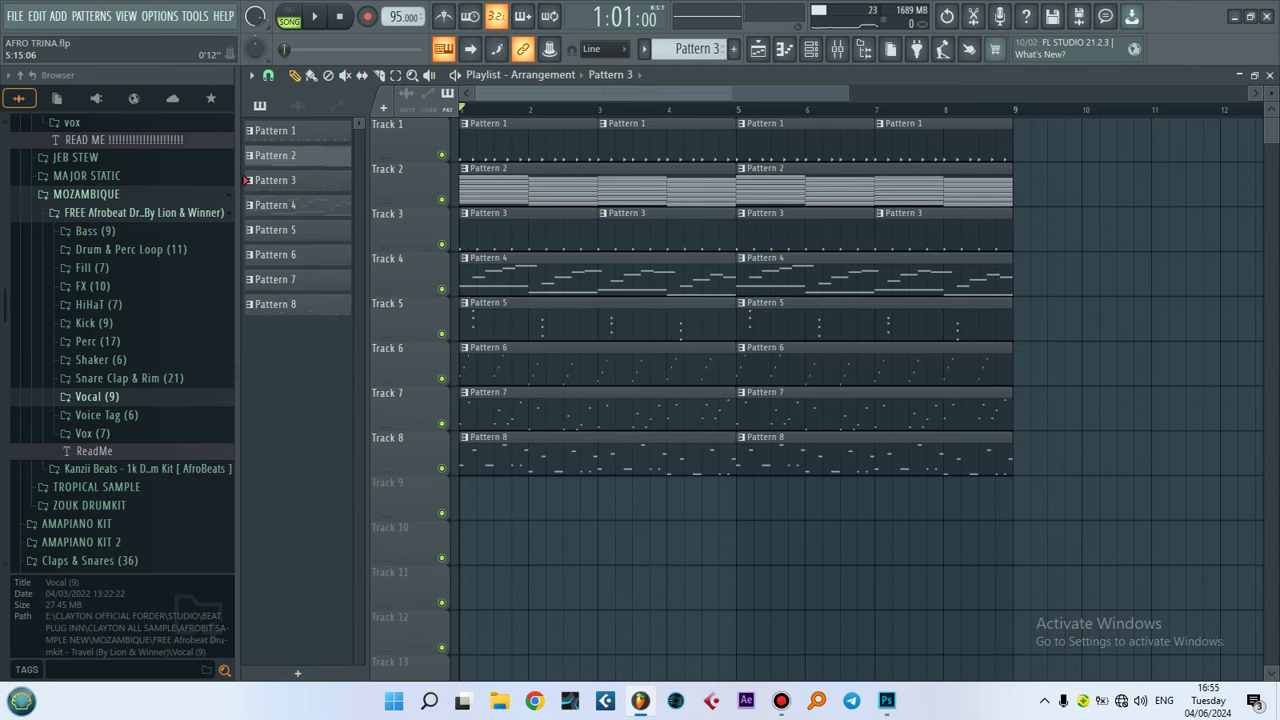
Show the percussion steps of Pattern 1 in the channel rack and play the pattern on its own
scroll(670, 93, down, 2)
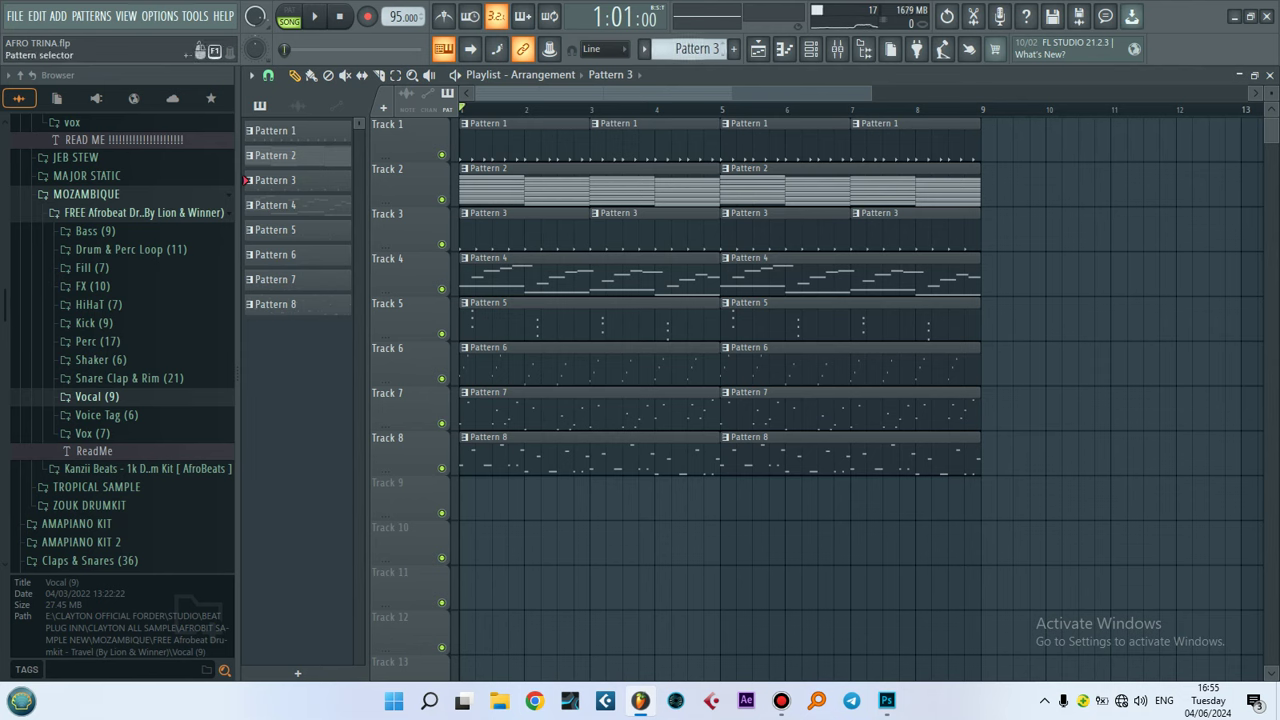
key(F6)
click(275, 204)
key(KP_Add)
key(KP_Add)
key(KP_Add)
key(KP_Add)
key(KP_Add)
key(KP_Add)
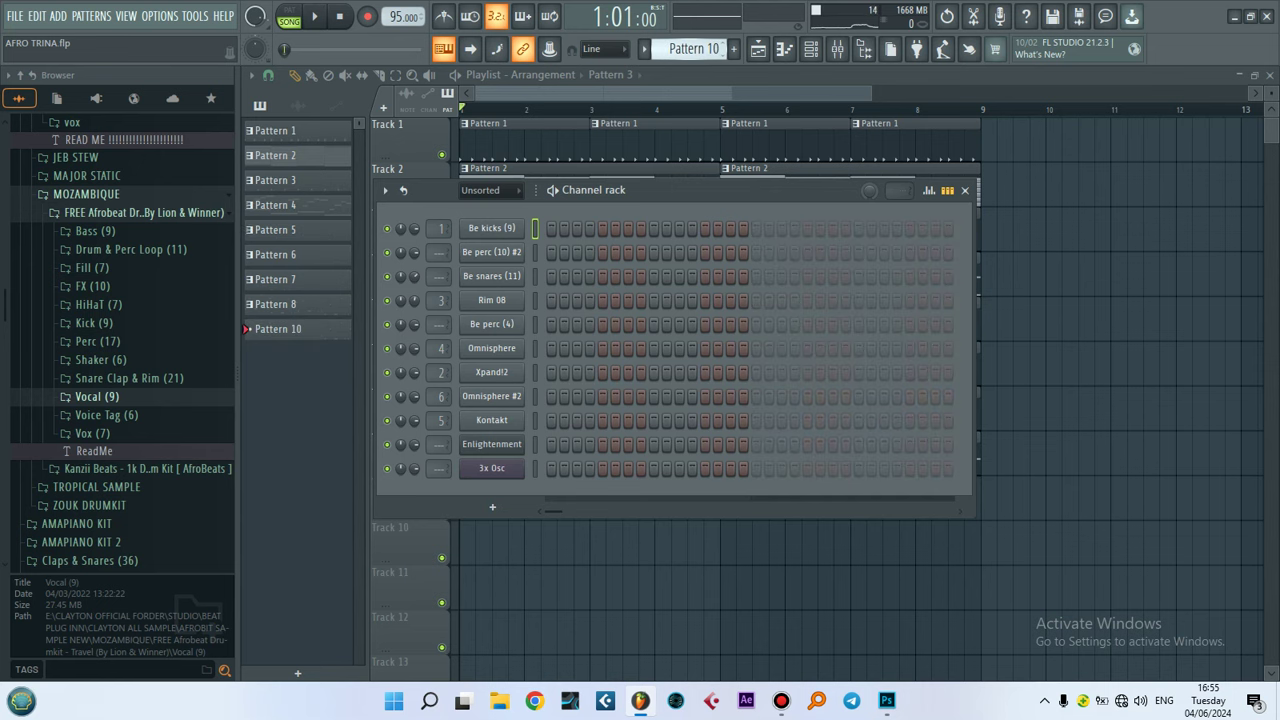
click(275, 130)
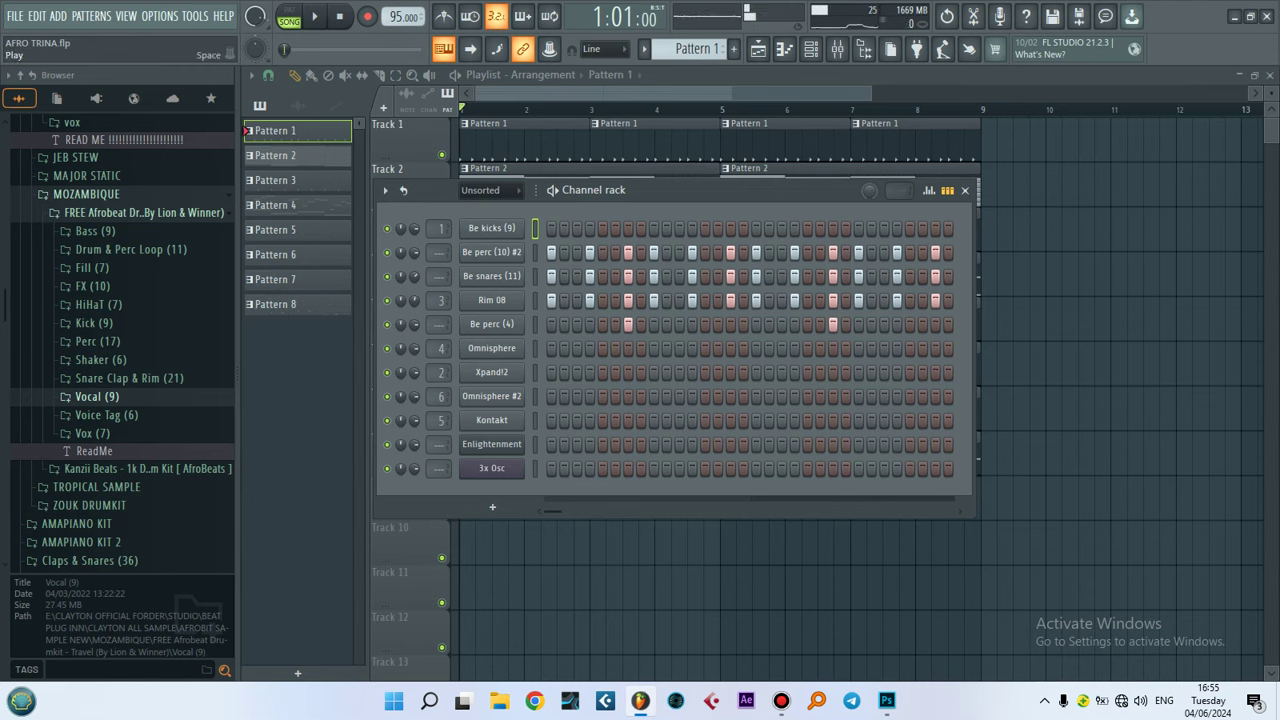
key(space)
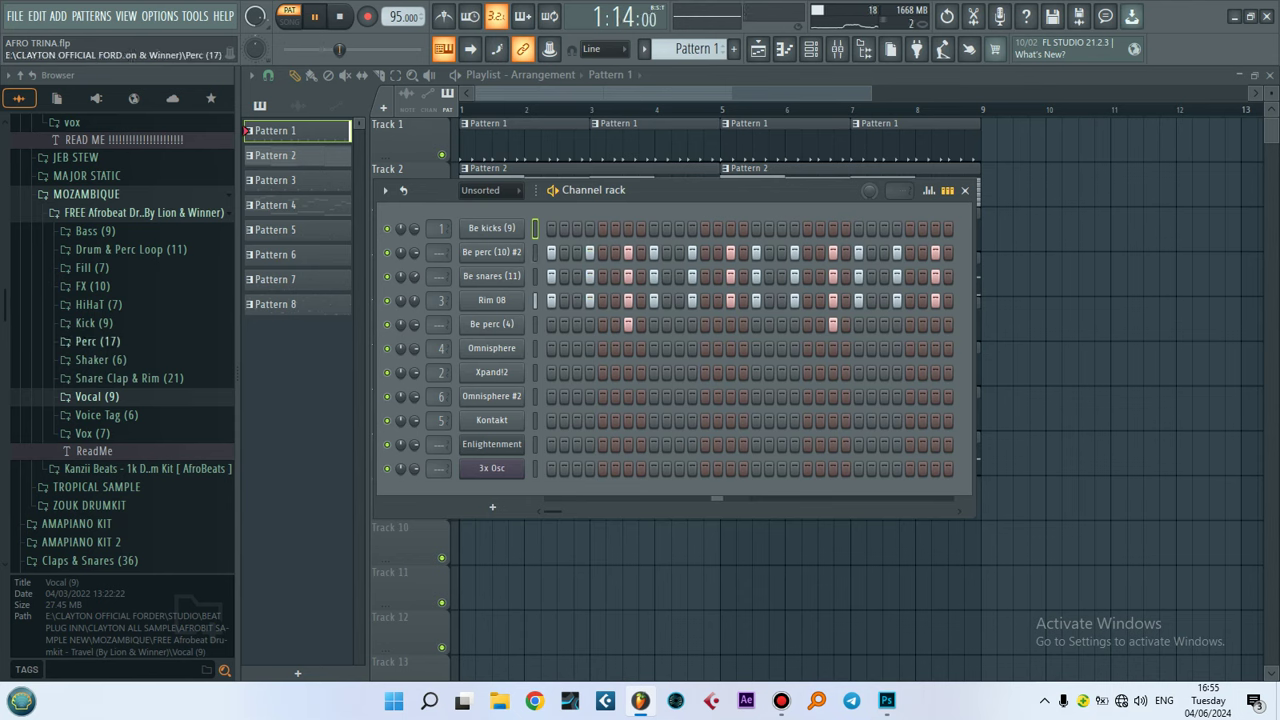
key(space)
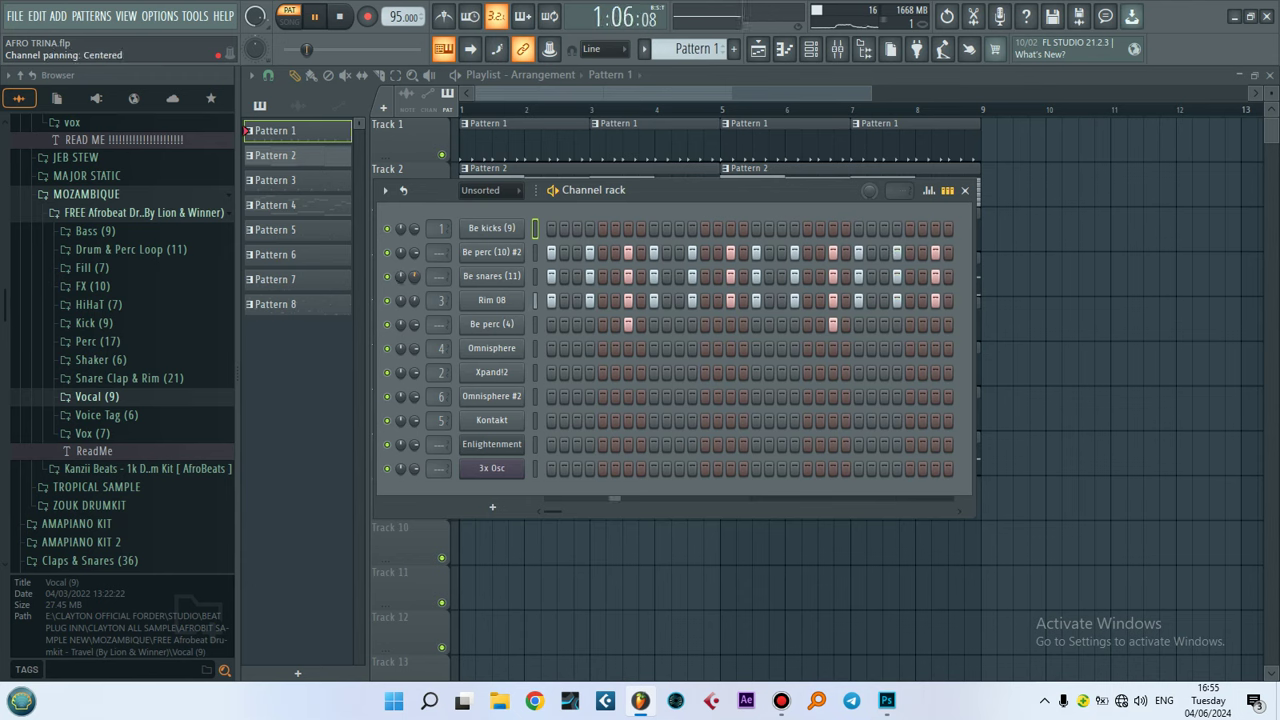
key(space)
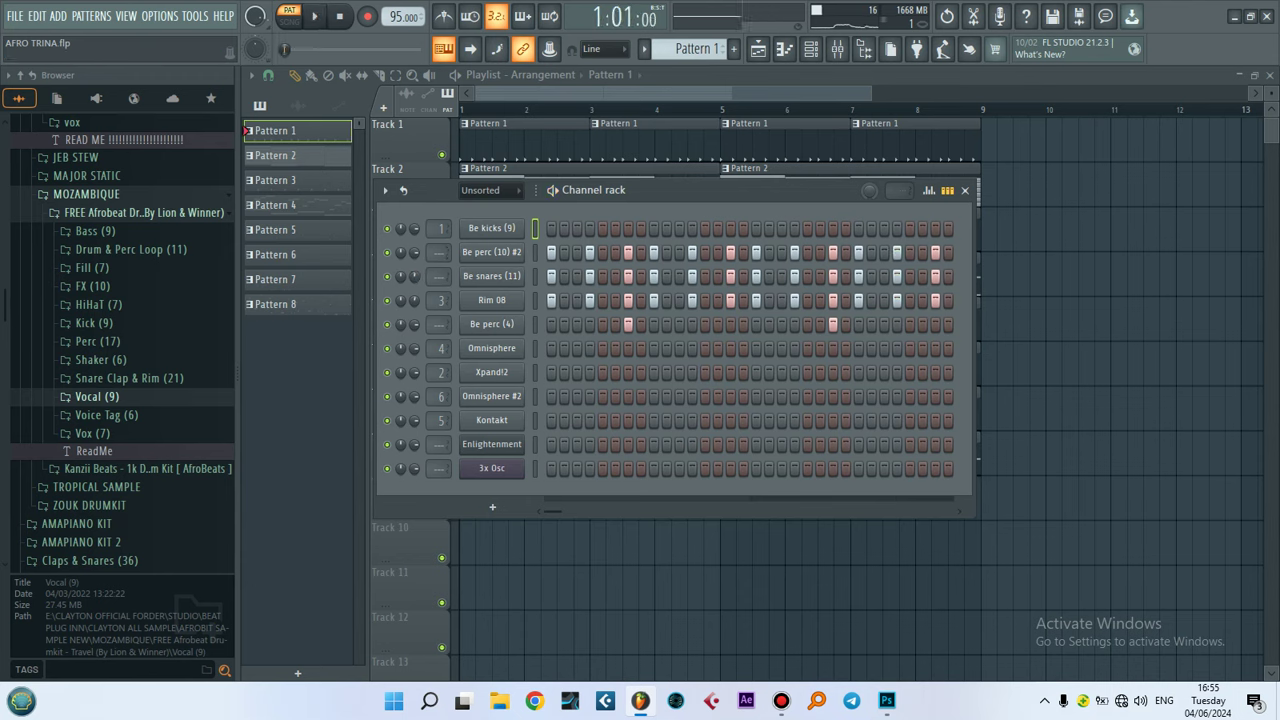
Play Pattern 2 on its own and show its Xpand!2 chords in the piano roll
scroll(693, 48, down, 1)
key(space)
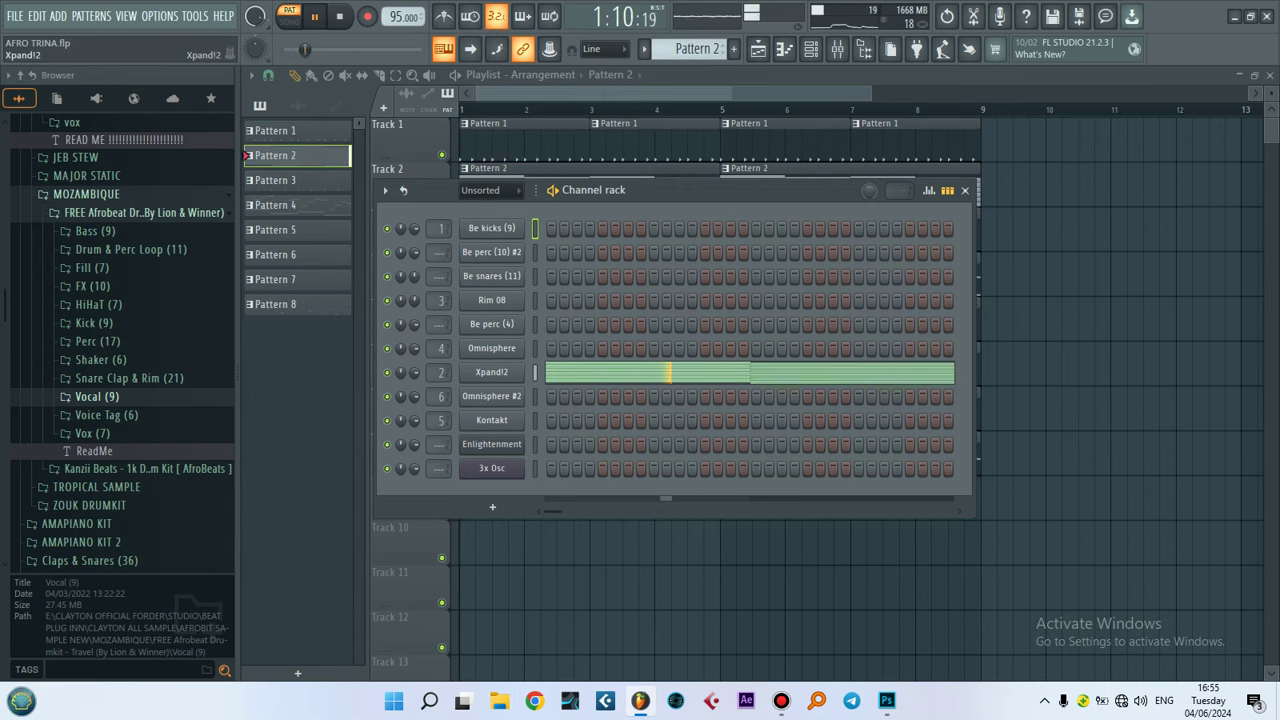
key(F7)
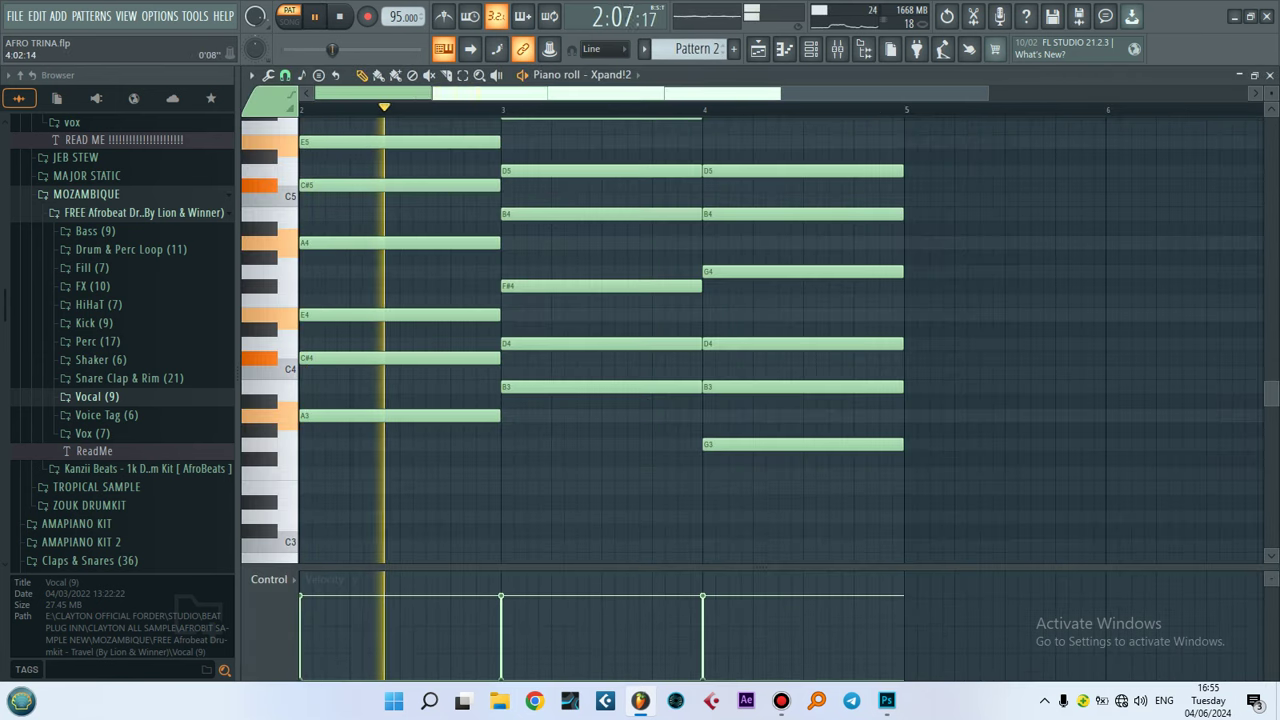
Raise the Xpand!2 track's fader slightly in the mixer while Pattern 2 plays, and stop playback
key(F9)
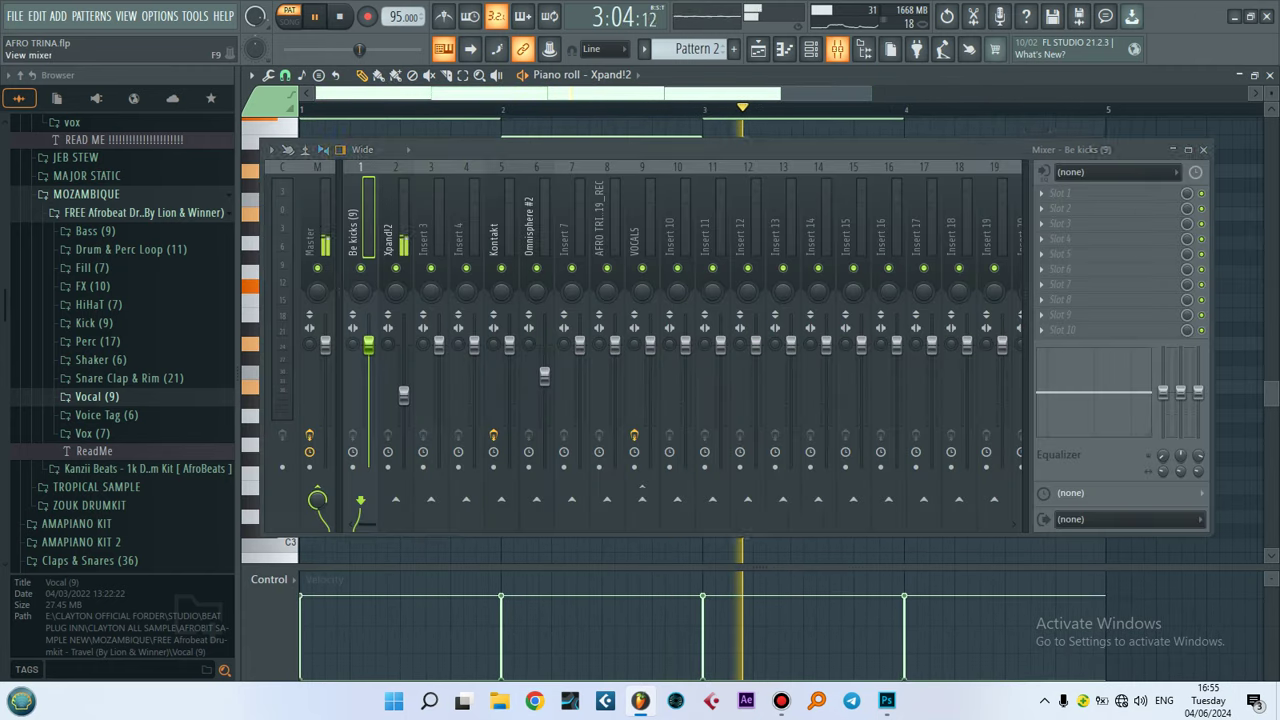
key(Right)
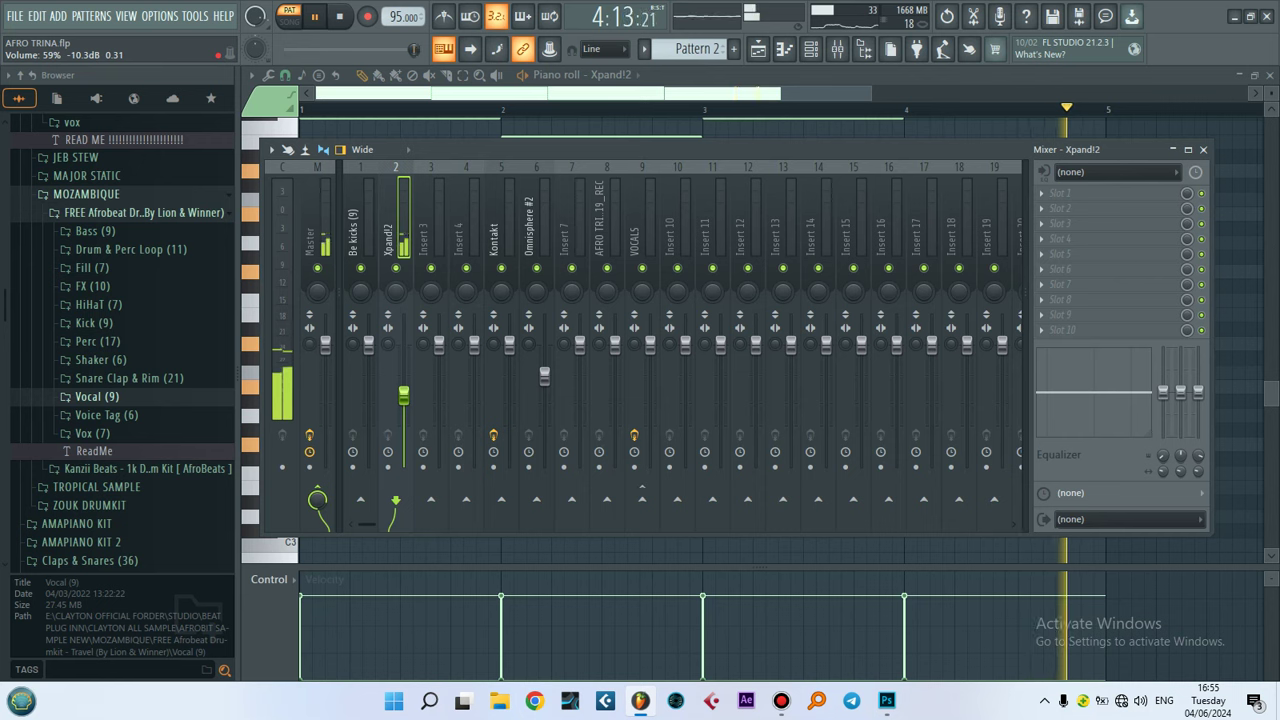
mouse_move(403, 395)
mouse_down()
mouse_move(403, 343)
mouse_move(403, 392)
mouse_up()
key(space)
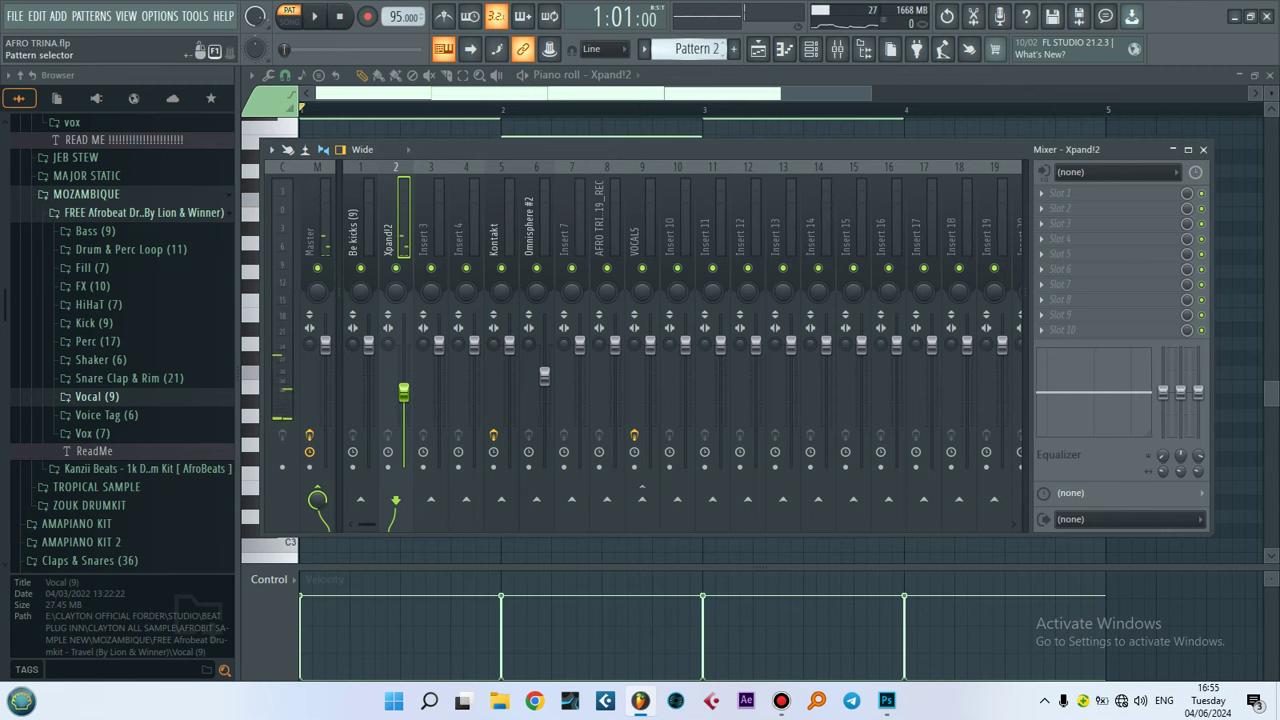
Show the kick steps of Pattern 3 in the channel rack and play the pattern on its own
scroll(690, 48, down, 1)
click(811, 48)
key(space)
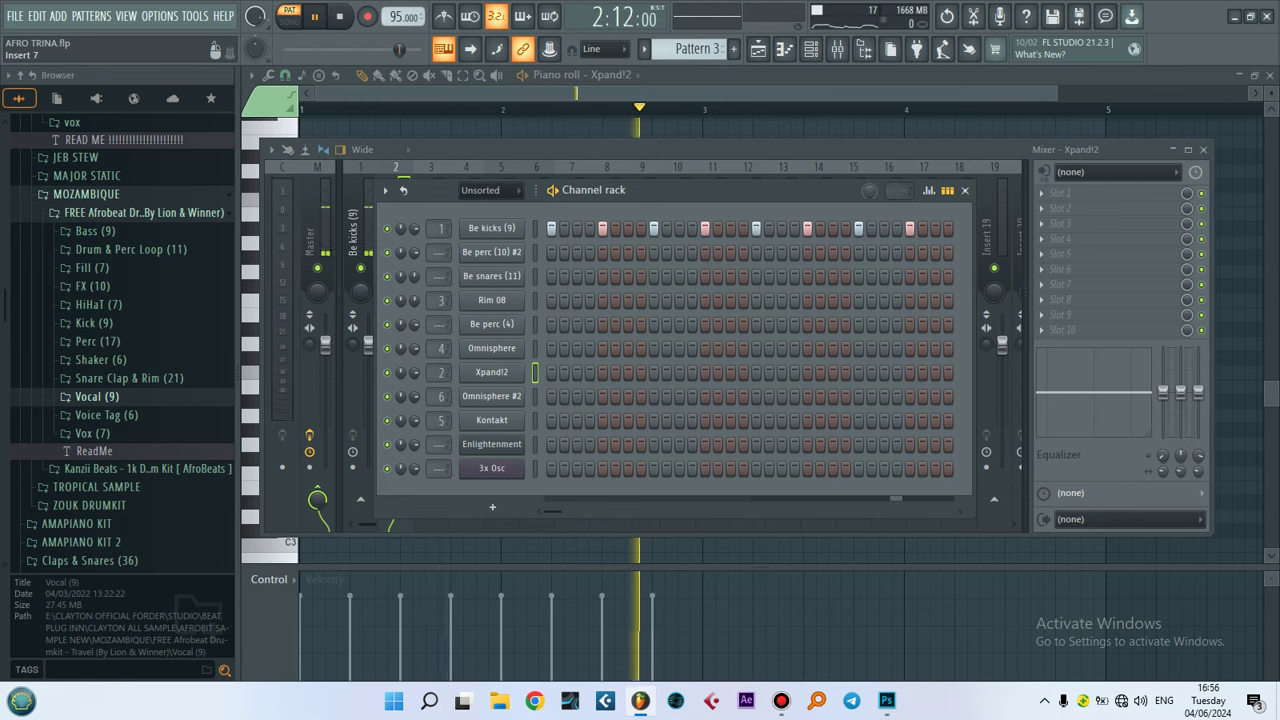
key(space)
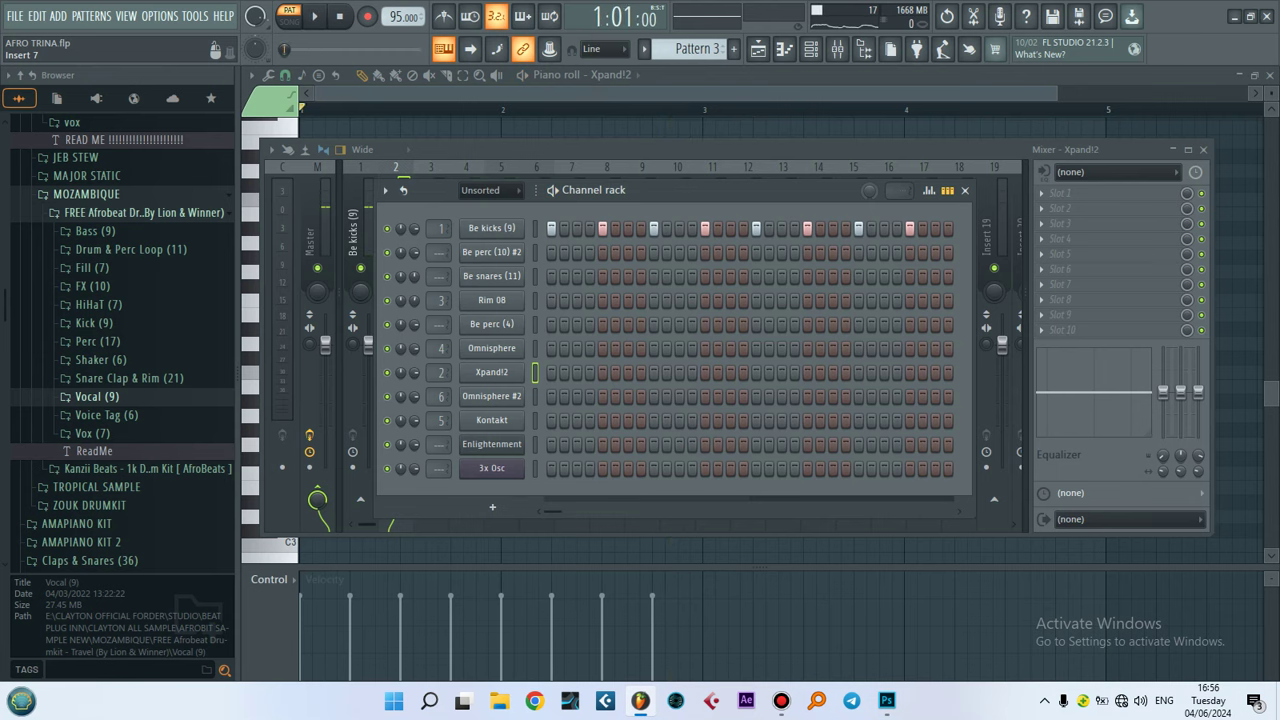
Select Pattern 4 and show the main page of its Omnisphere patch, Nylon Guitar Granulation
scroll(690, 48, down, 1)
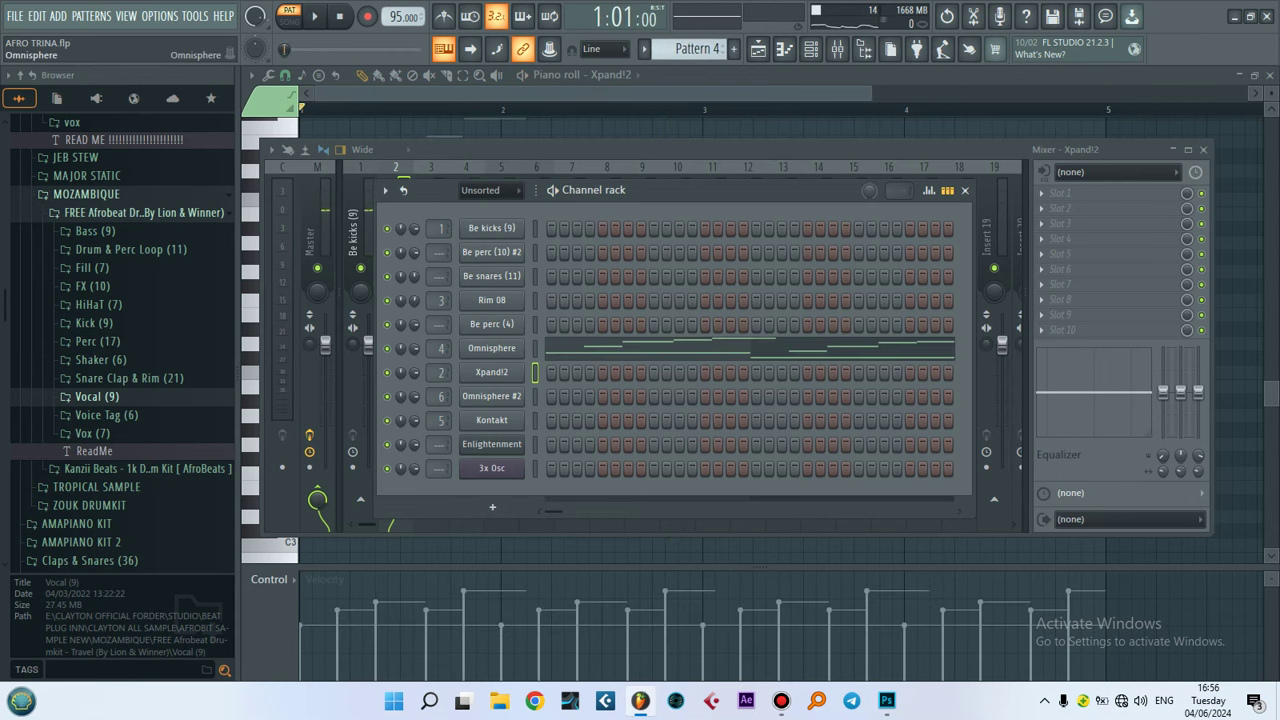
click(491, 348)
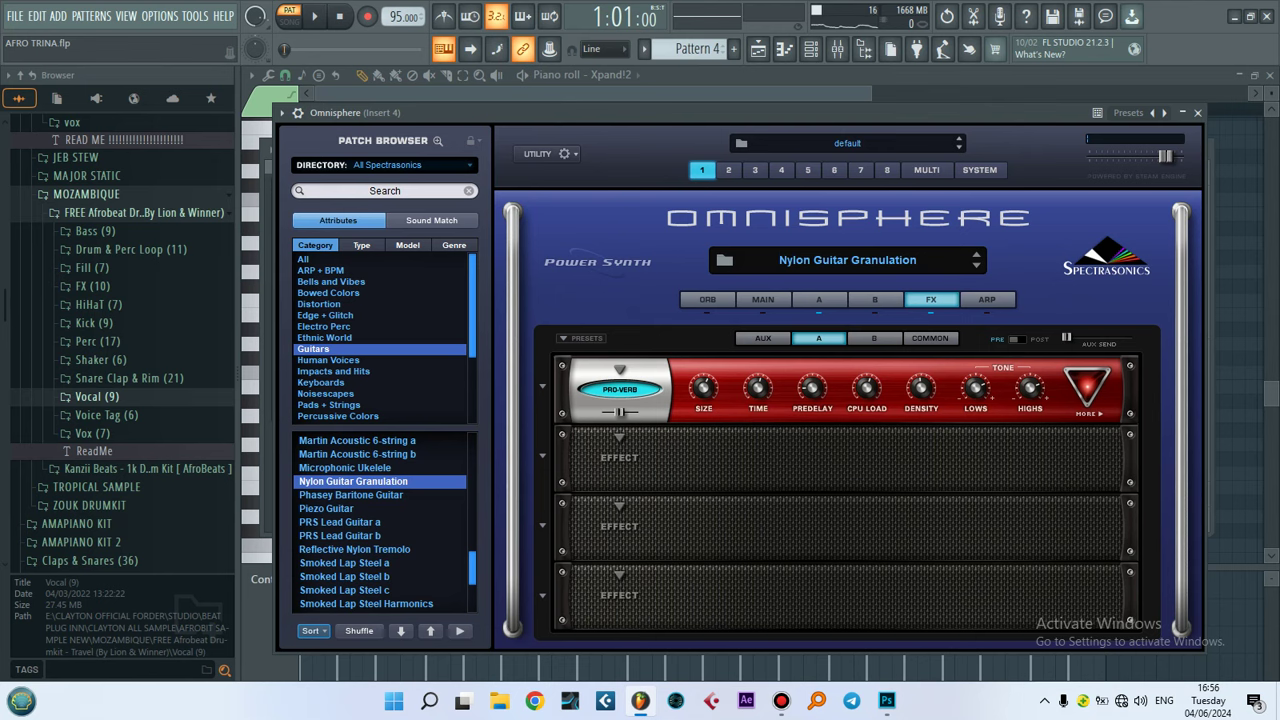
click(763, 299)
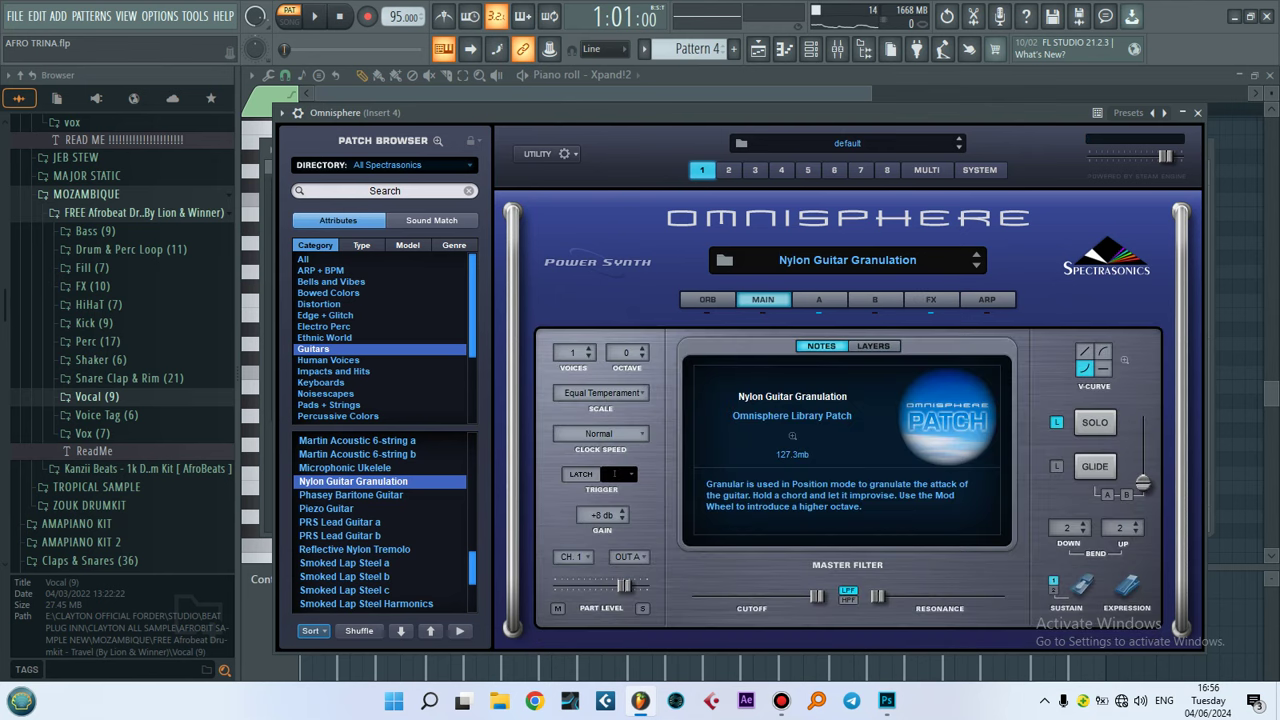
drag(600, 112, 595, 256)
Show the Omnisphere guitar notes of Pattern 4 in the piano roll and play them through
key(F6)
key(F7)
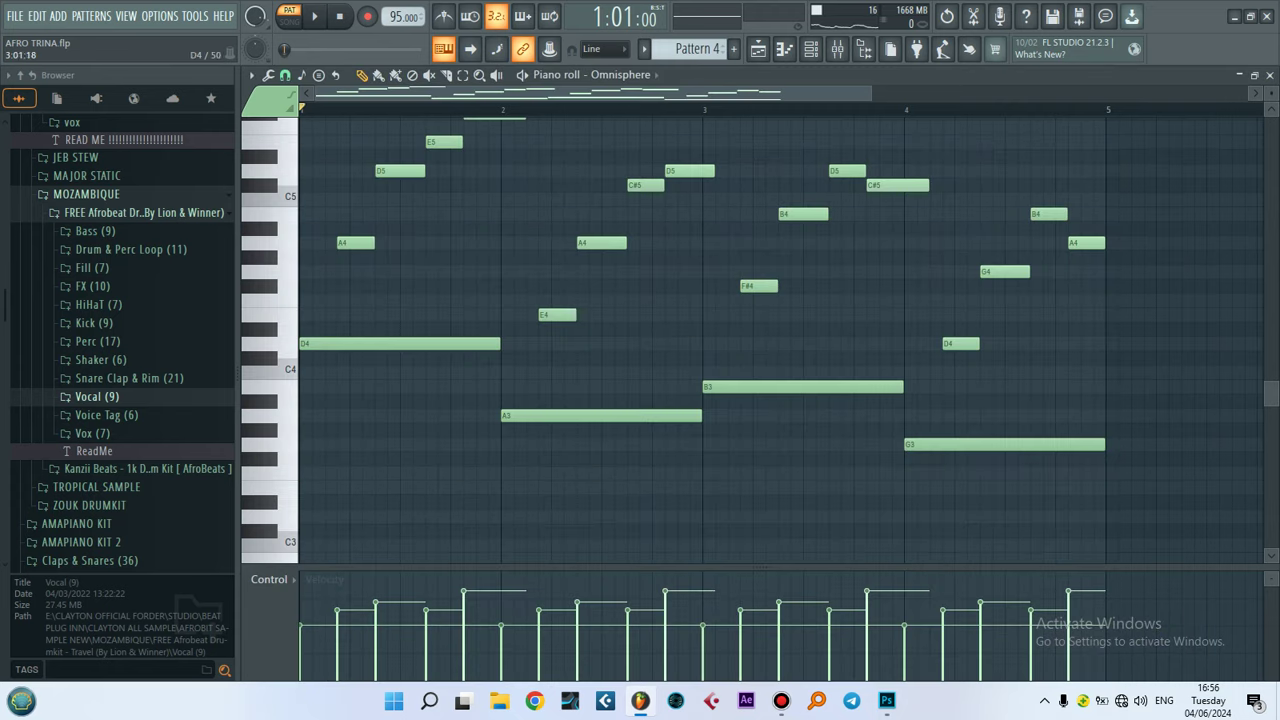
key(space)
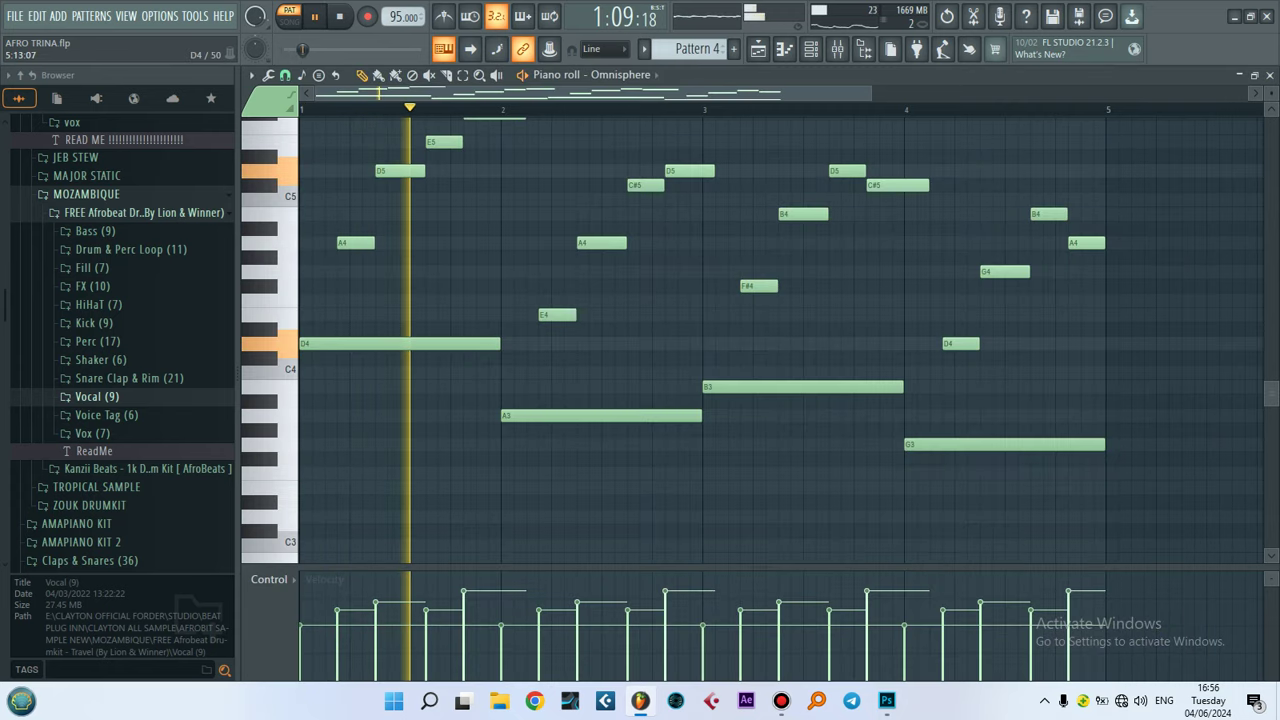
scroll(750, 340, up, 3)
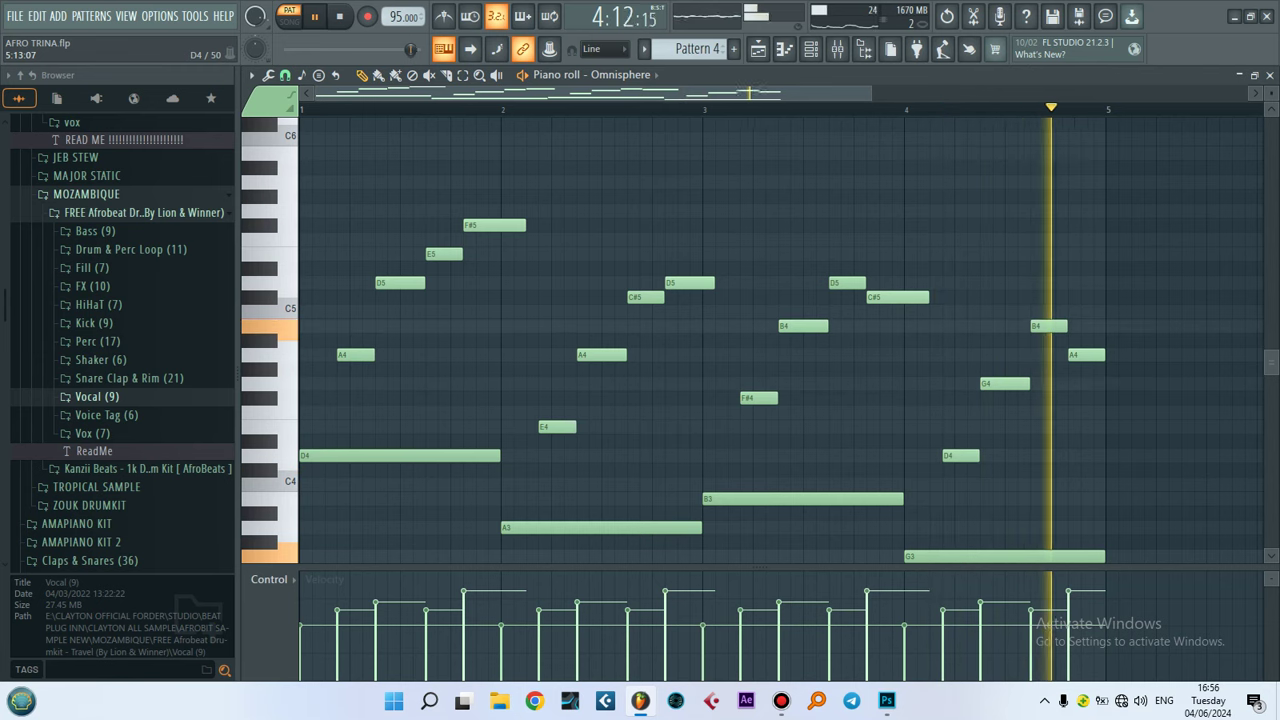
key(space)
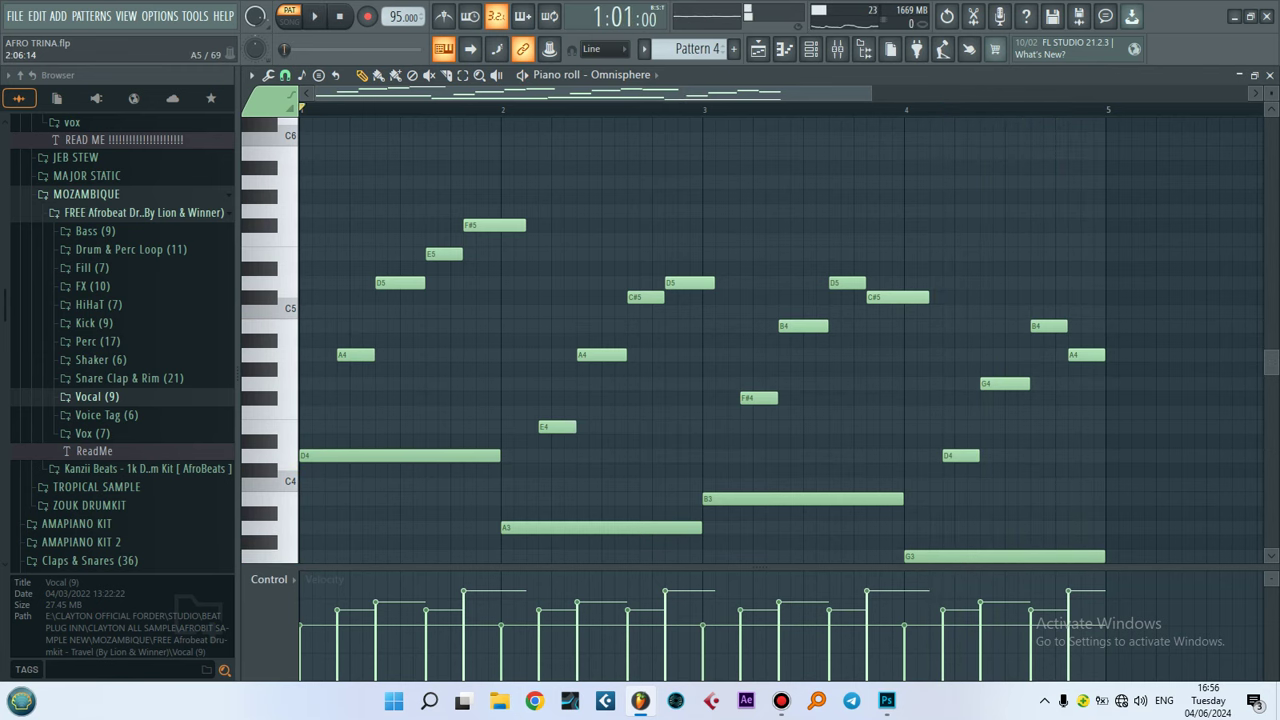
Review the Omnisphere #2 patch and piano roll notes of Pattern 5, and play the pattern through
key(F6)
key(KP_Add)
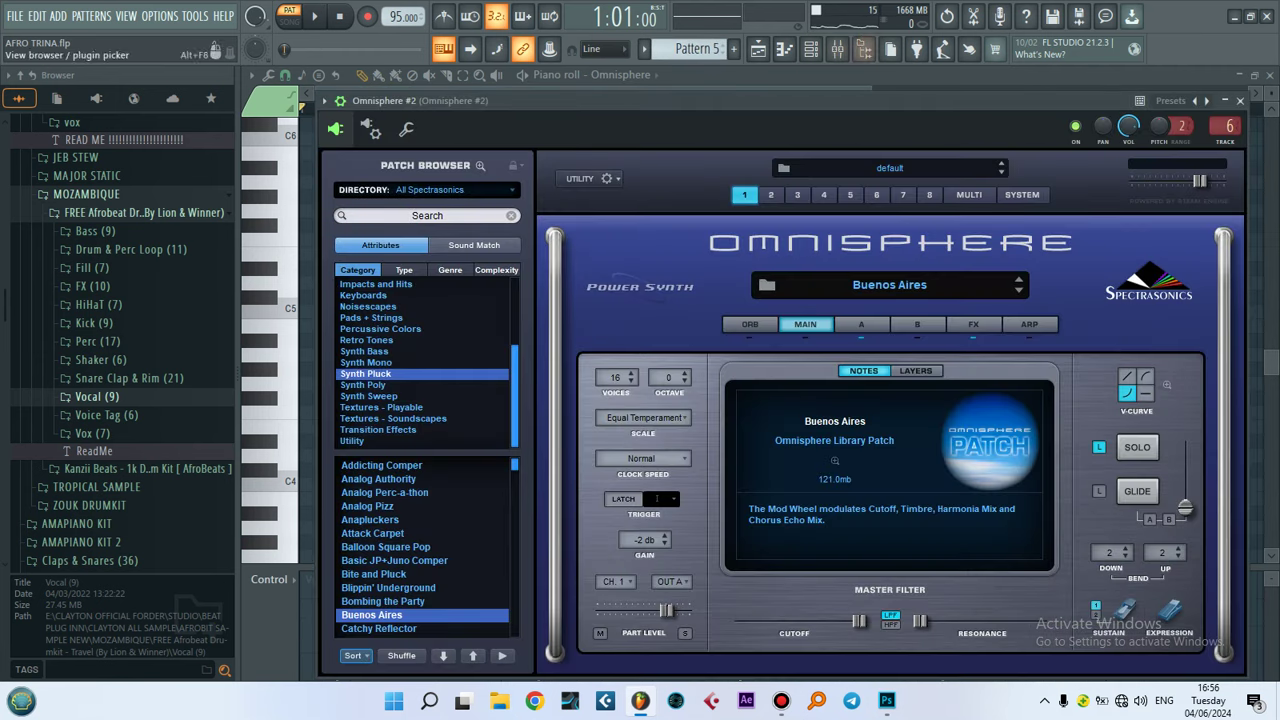
key(F6)
key(F7)
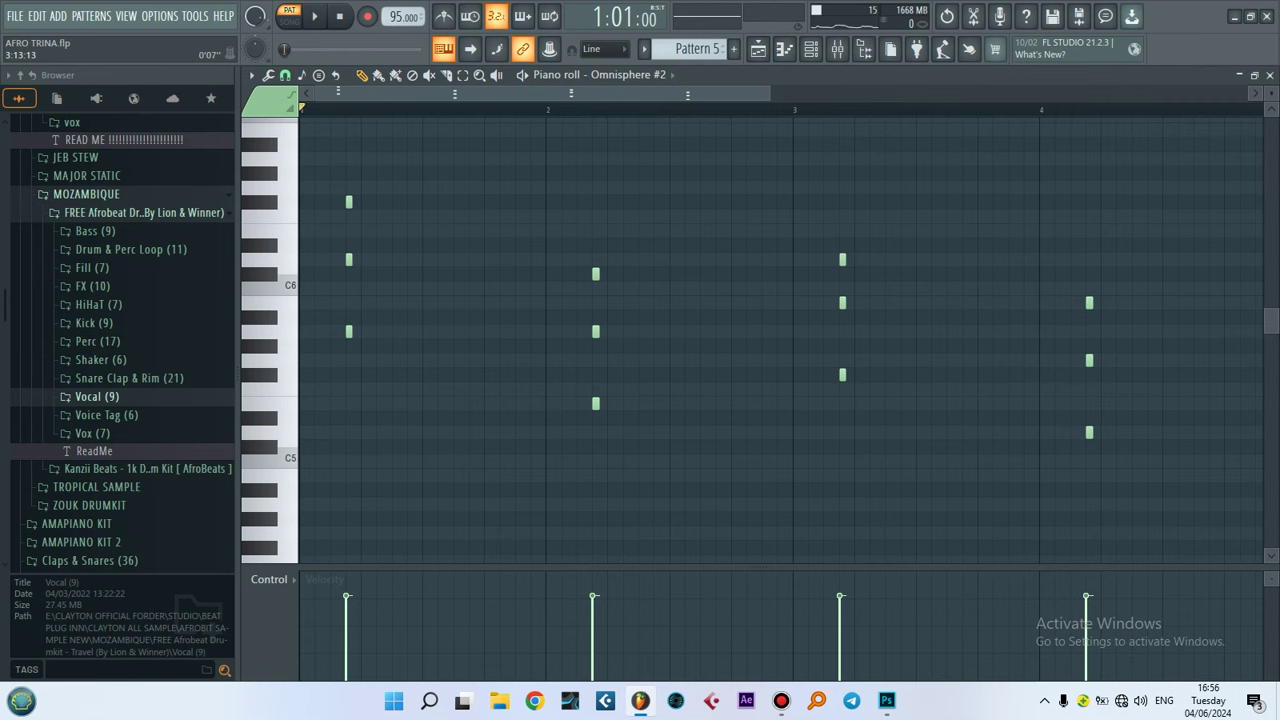
key(space)
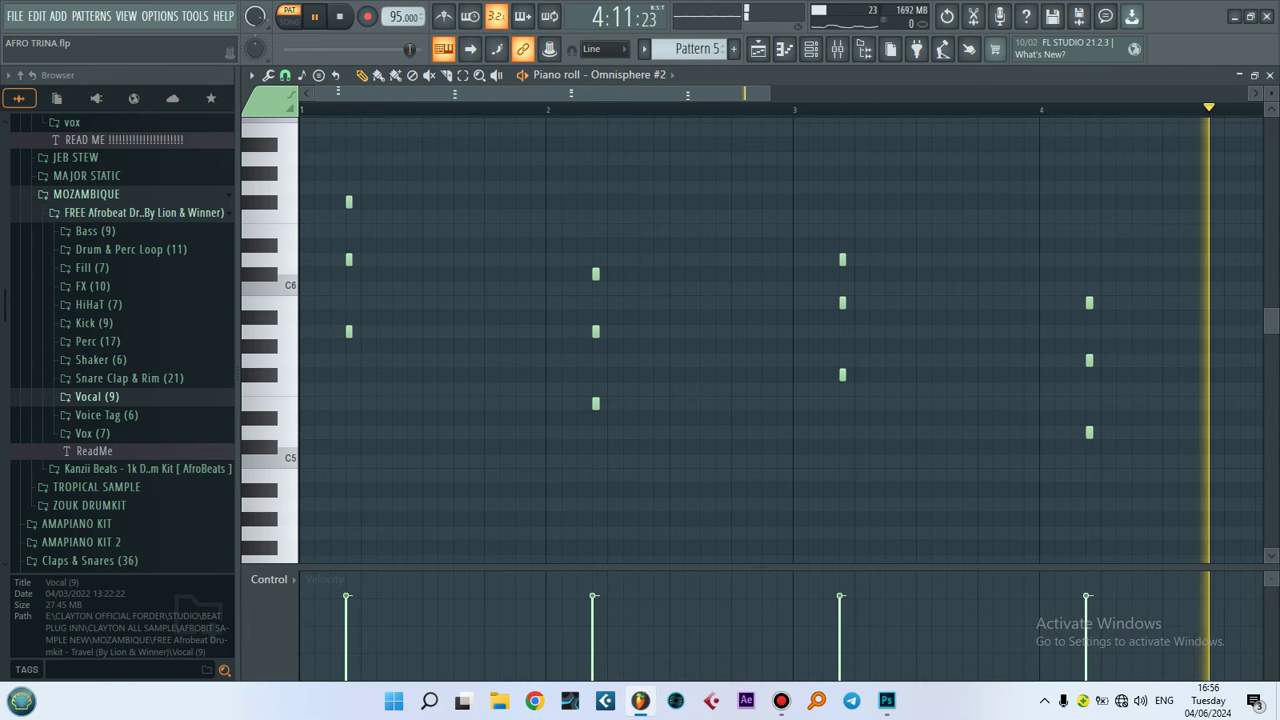
key(space)
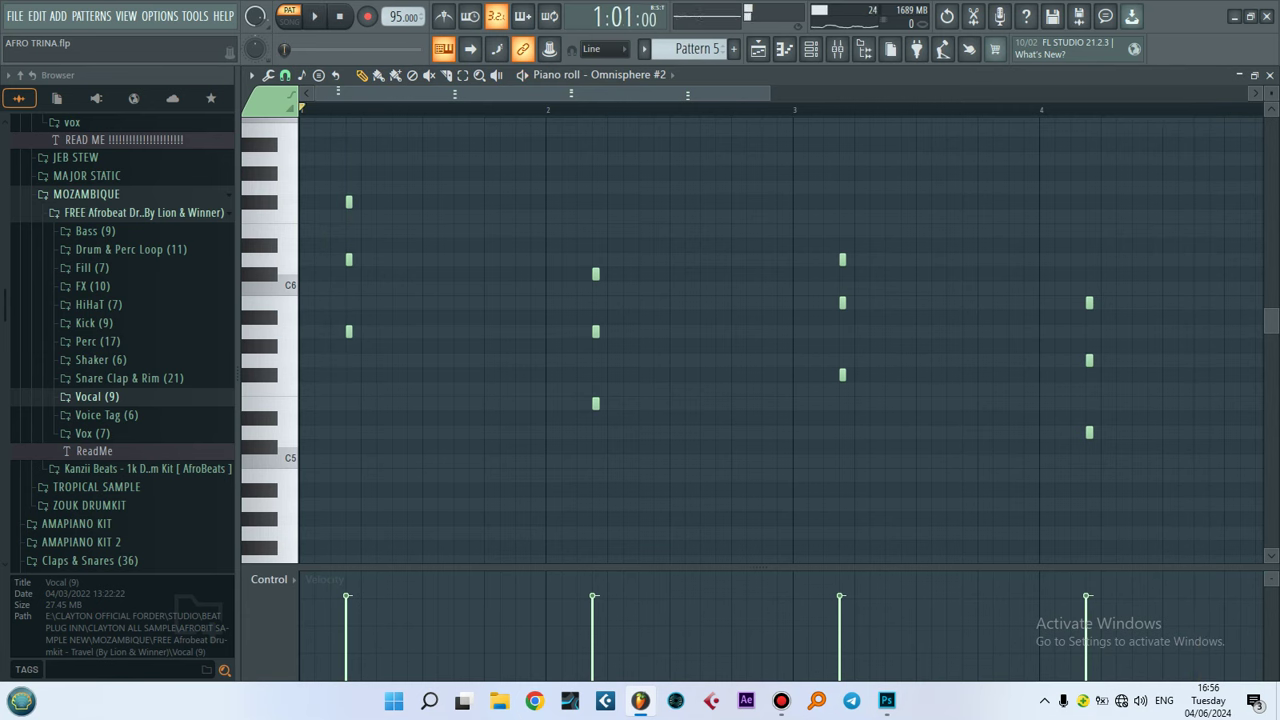
Play Pattern 6 on its own and open its Kontakt instrument, Kamanjat Focused
key(F6)
key(KP_Add)
key(space)
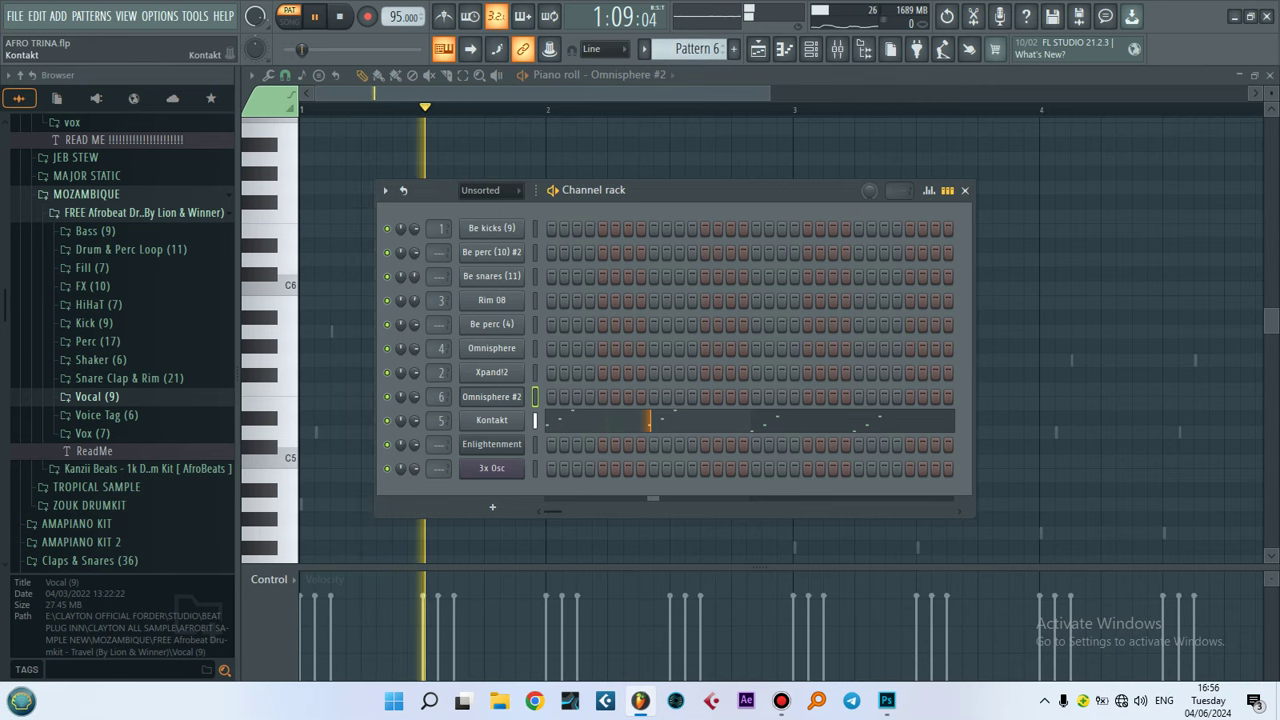
click(491, 420)
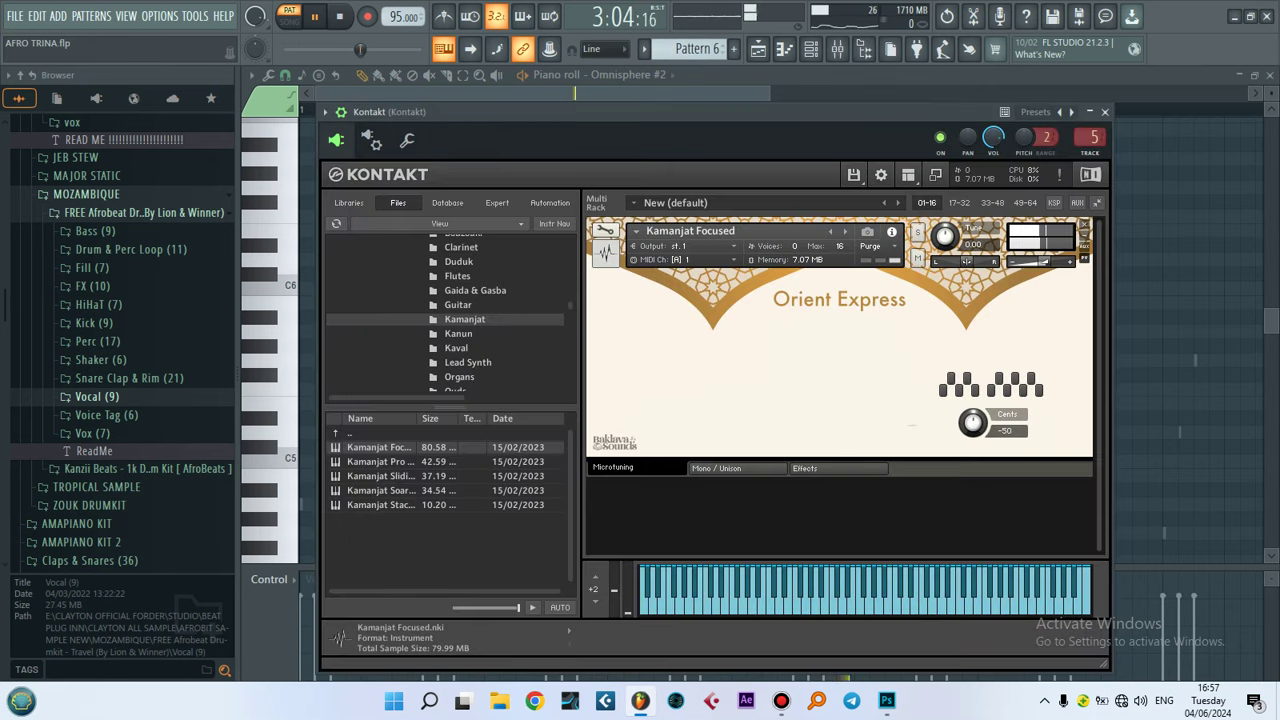
Switch playback to Pattern 7 in the channel rack and open its FLEX instrument, Enlightenment
click(810, 49)
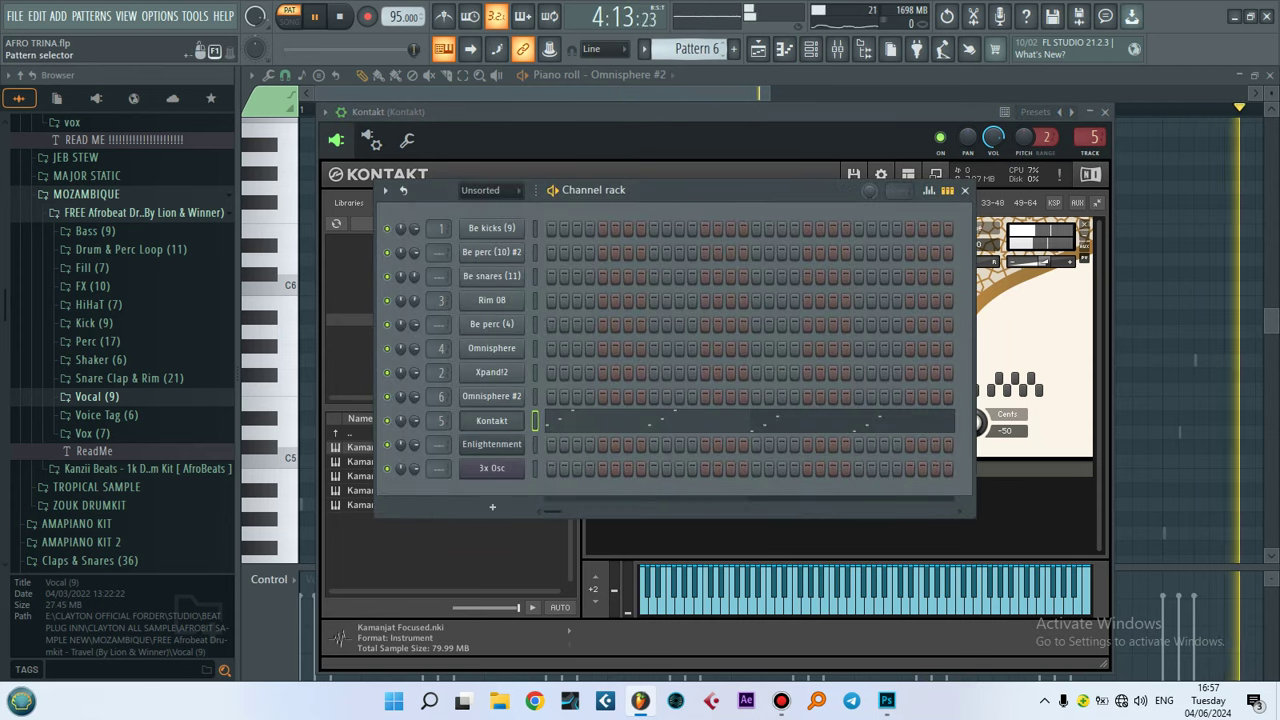
scroll(690, 48, down, 1)
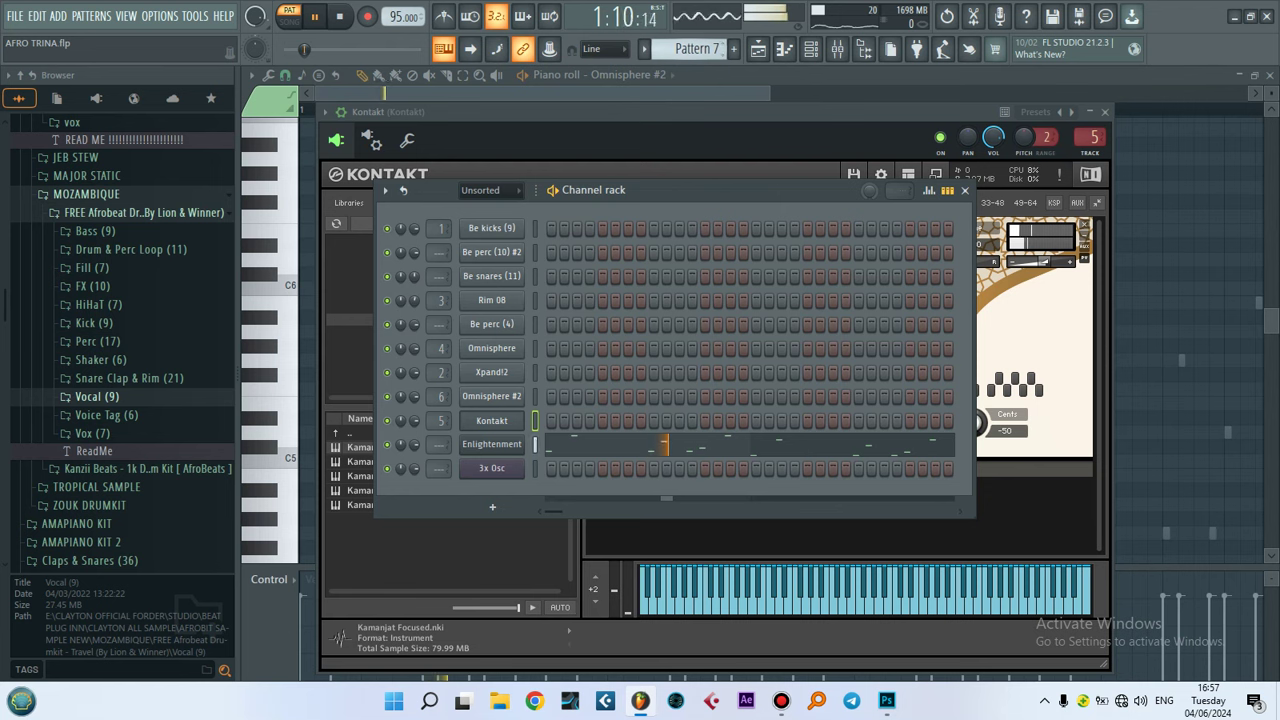
click(491, 444)
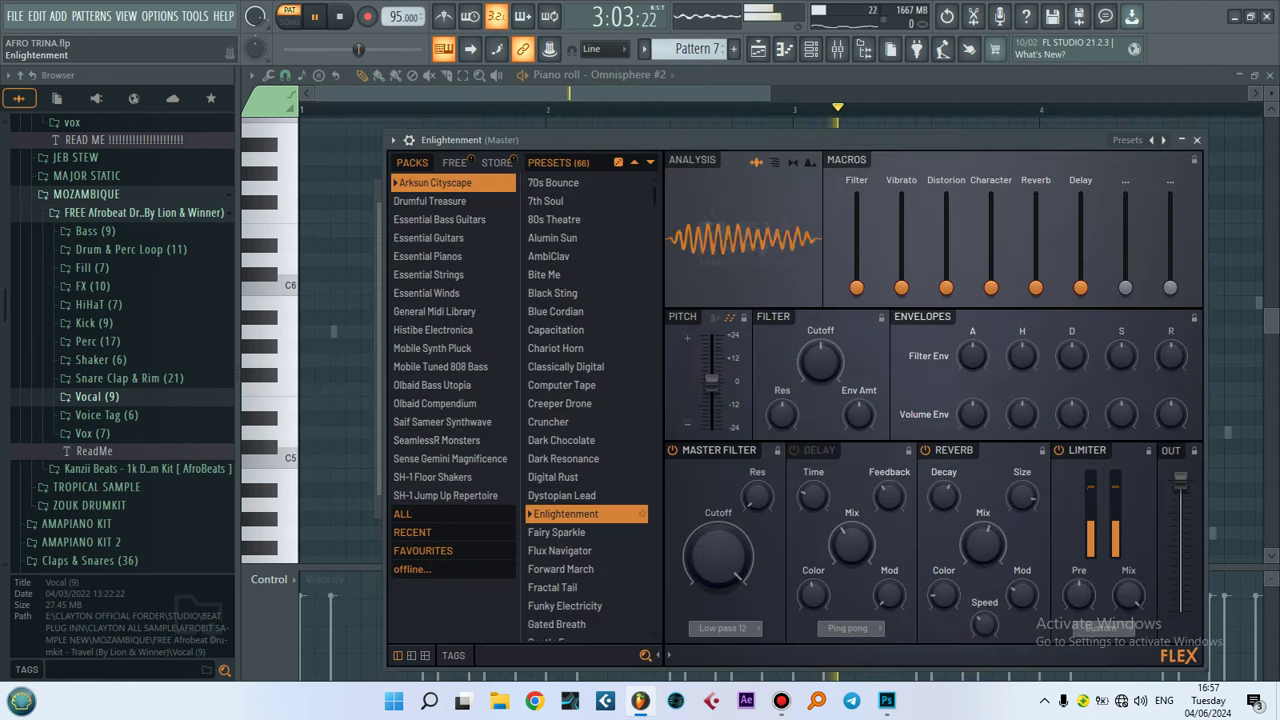
Show the Enlightenment notes of Pattern 7 in the piano roll and play the pattern through
key(space)
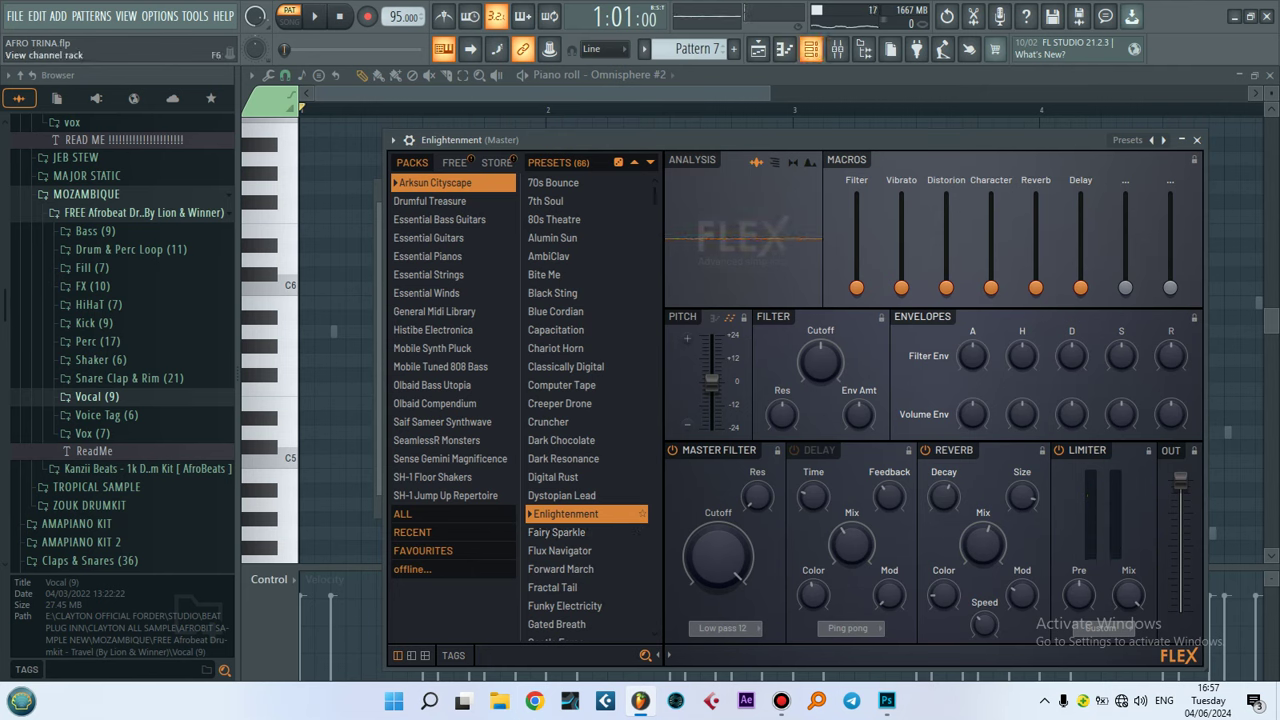
click(810, 48)
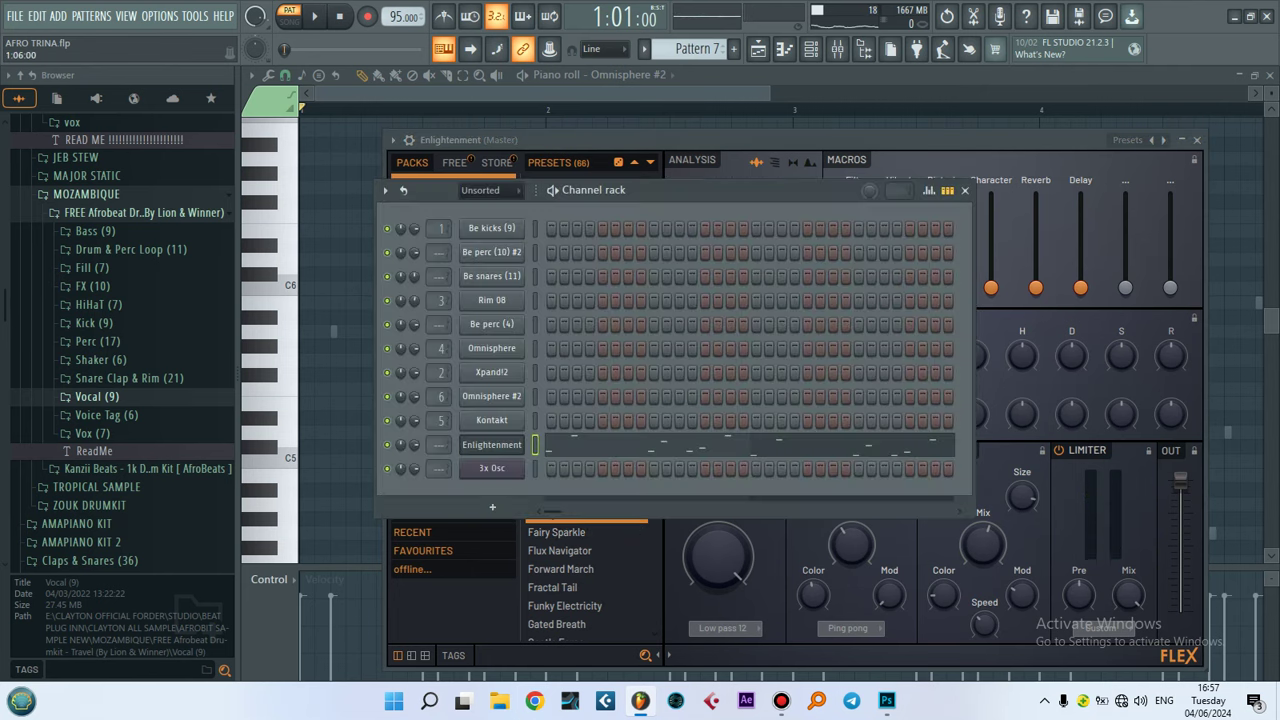
click(650, 445)
scroll(780, 340, down, 5)
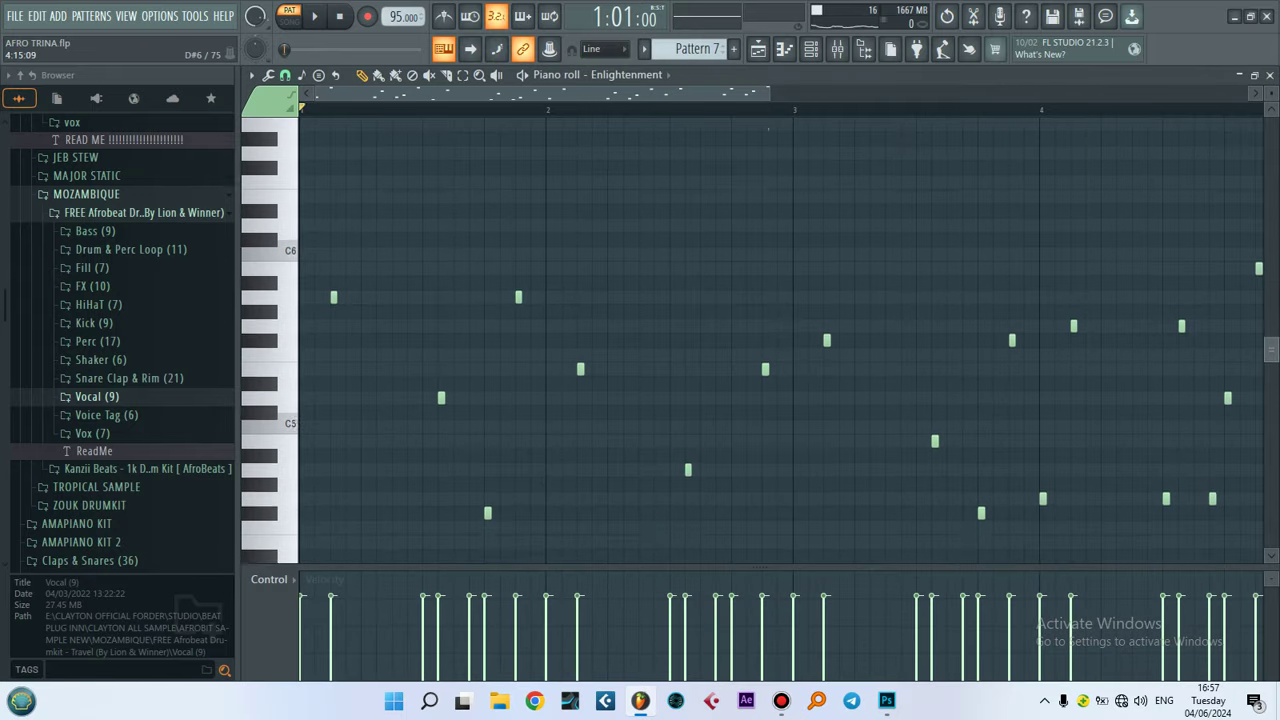
key(space)
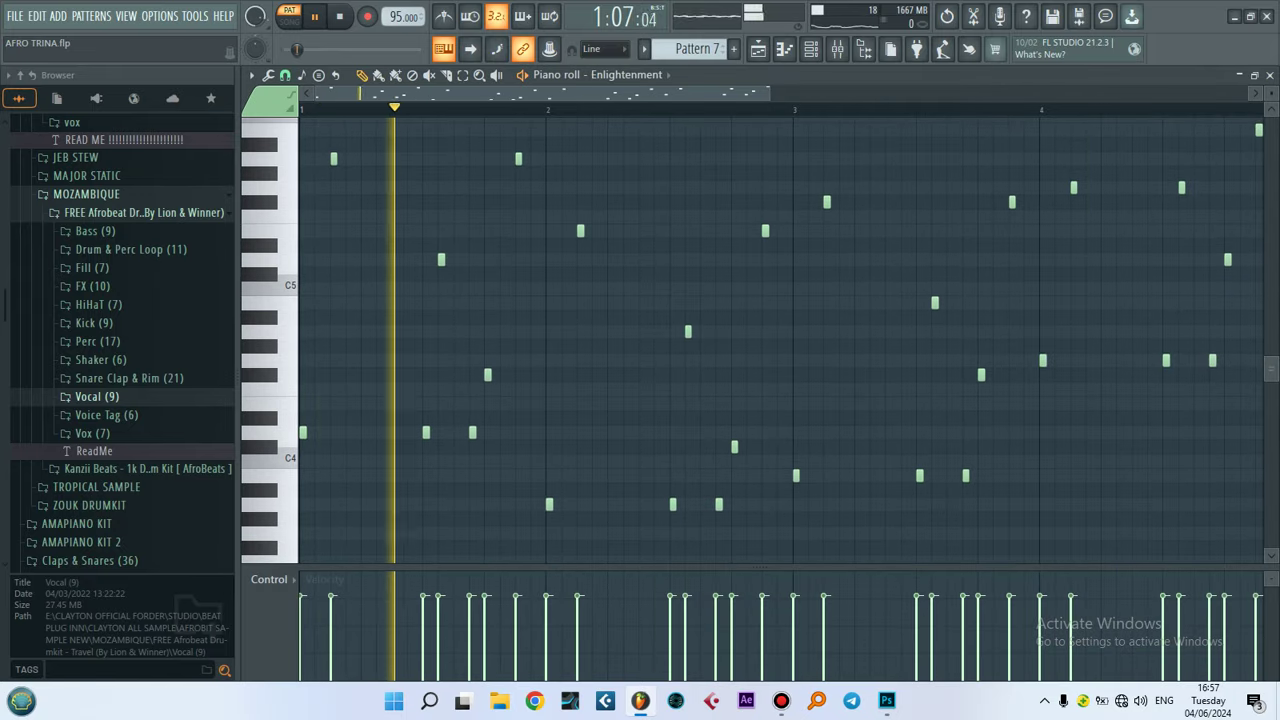
ctrl+scroll(780, 340, up, 2)
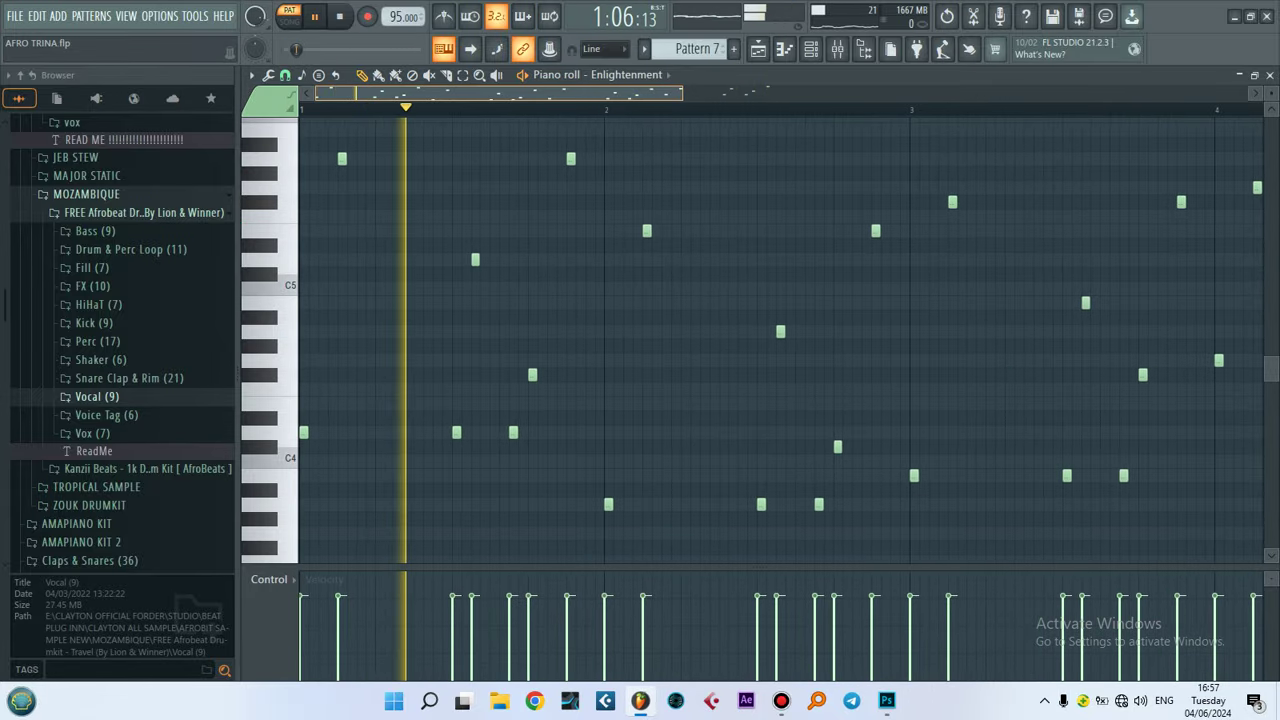
key(F6)
key(space)
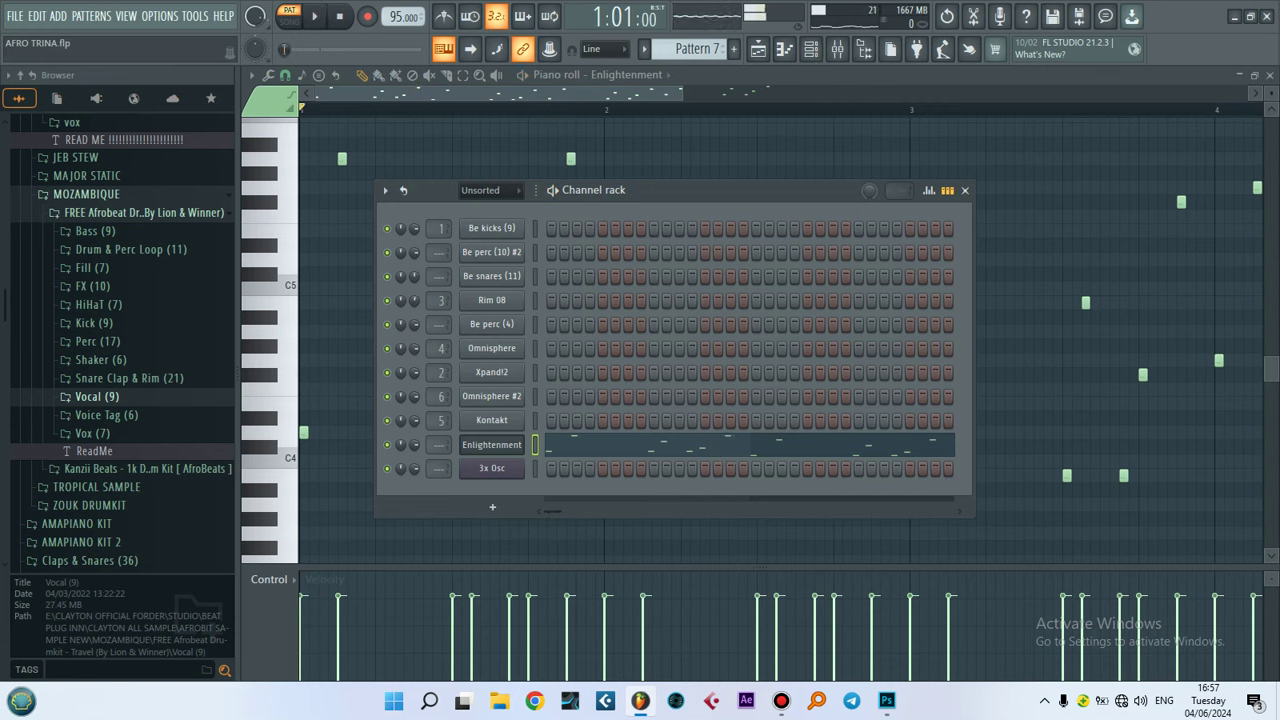
Play Pattern 8 while reviewing its 3x Osc instrument and piano roll notes, and save the project
key(KP_Add)
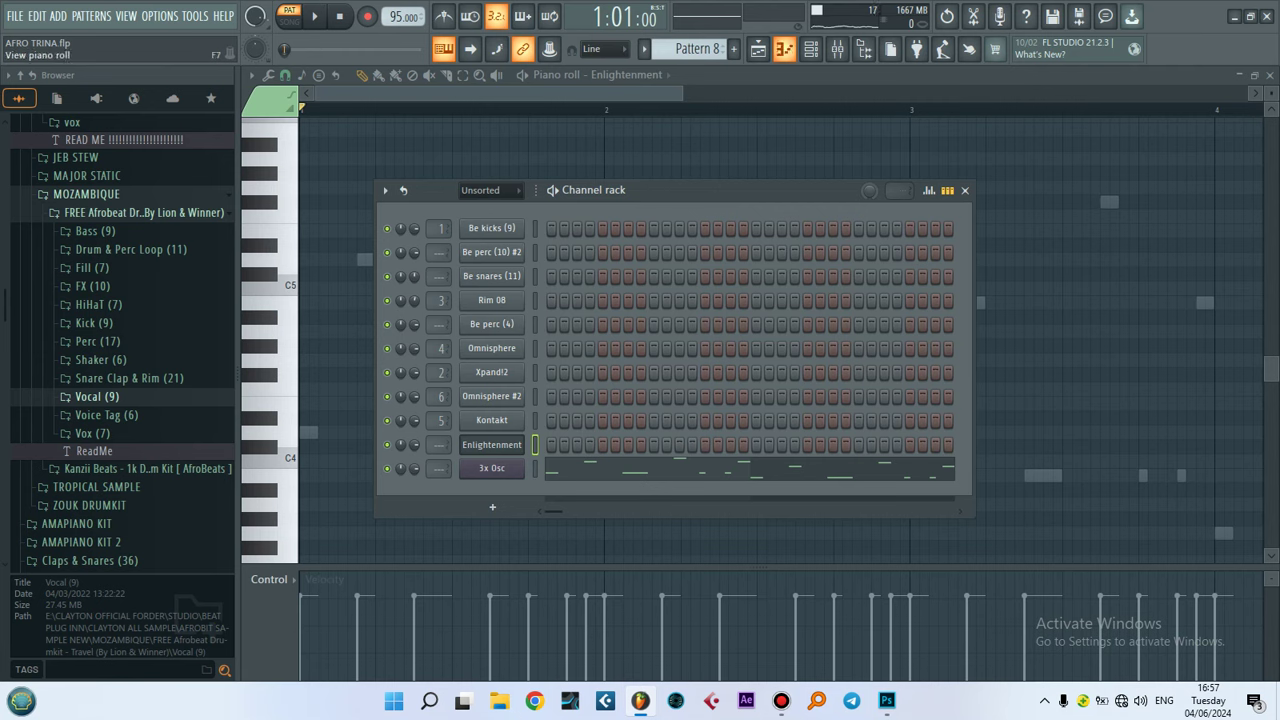
click(491, 468)
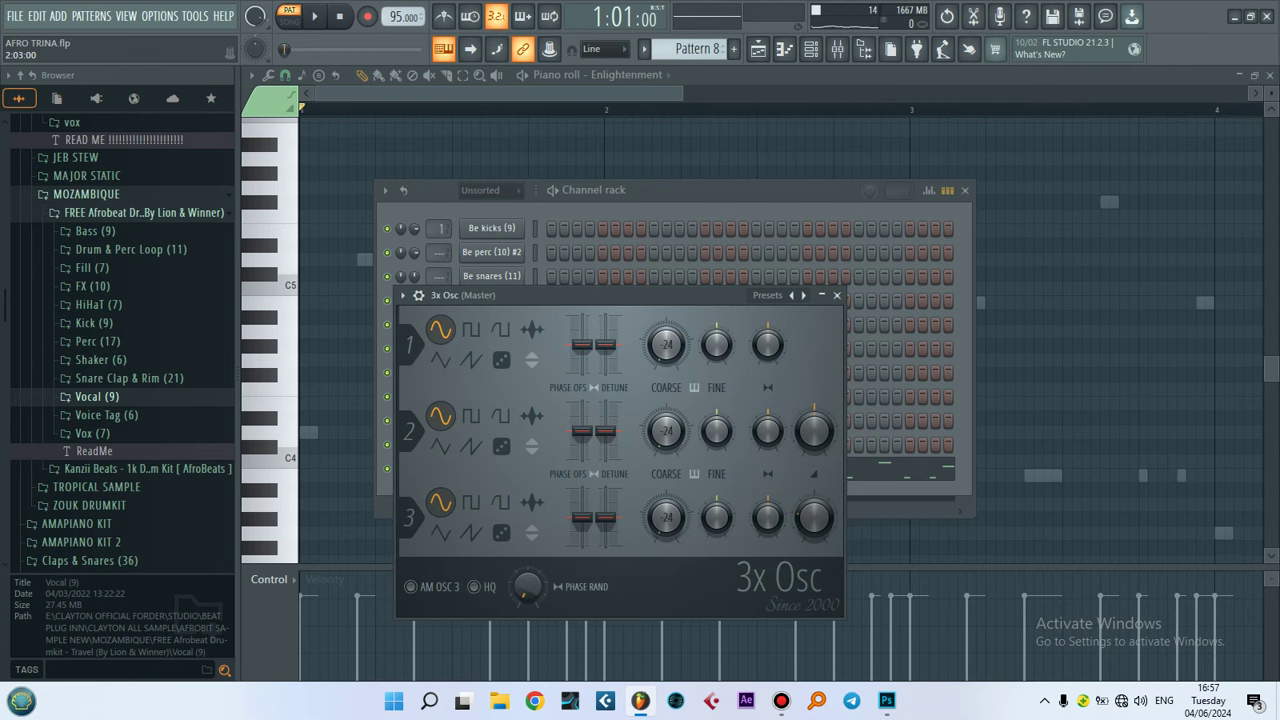
key(space)
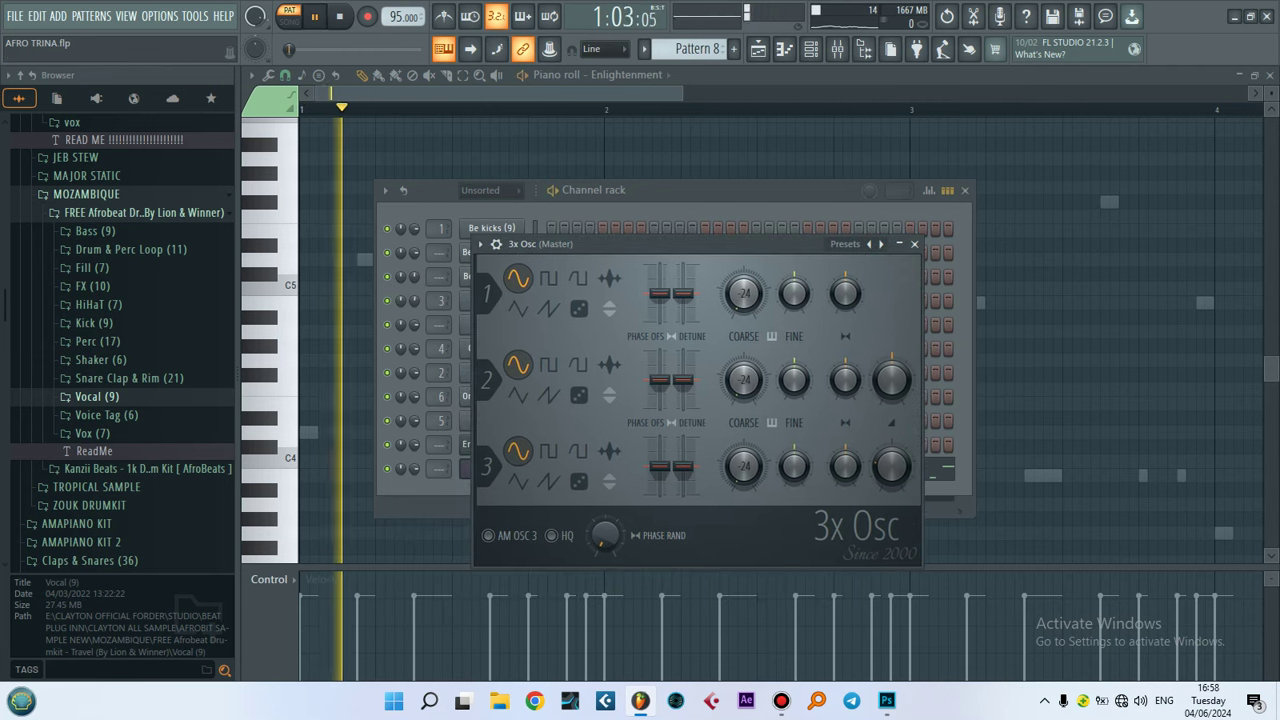
key(F7)
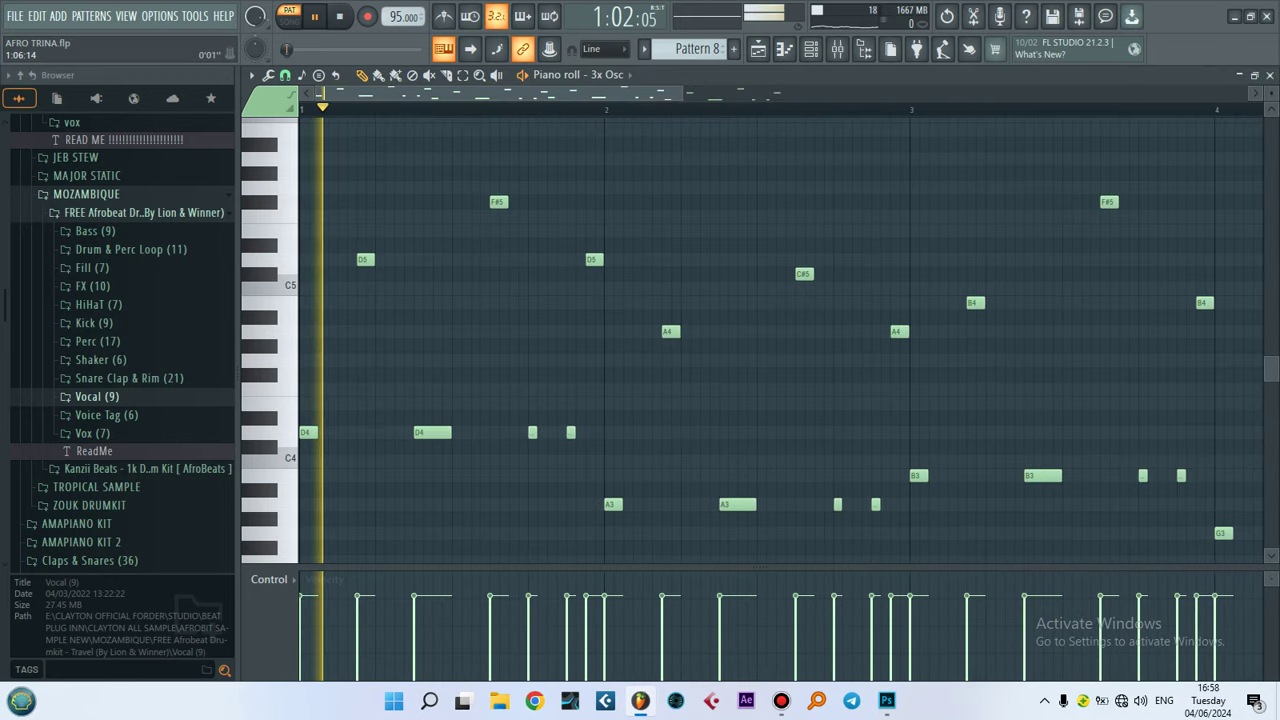
key(ctrl+s)
key(space)
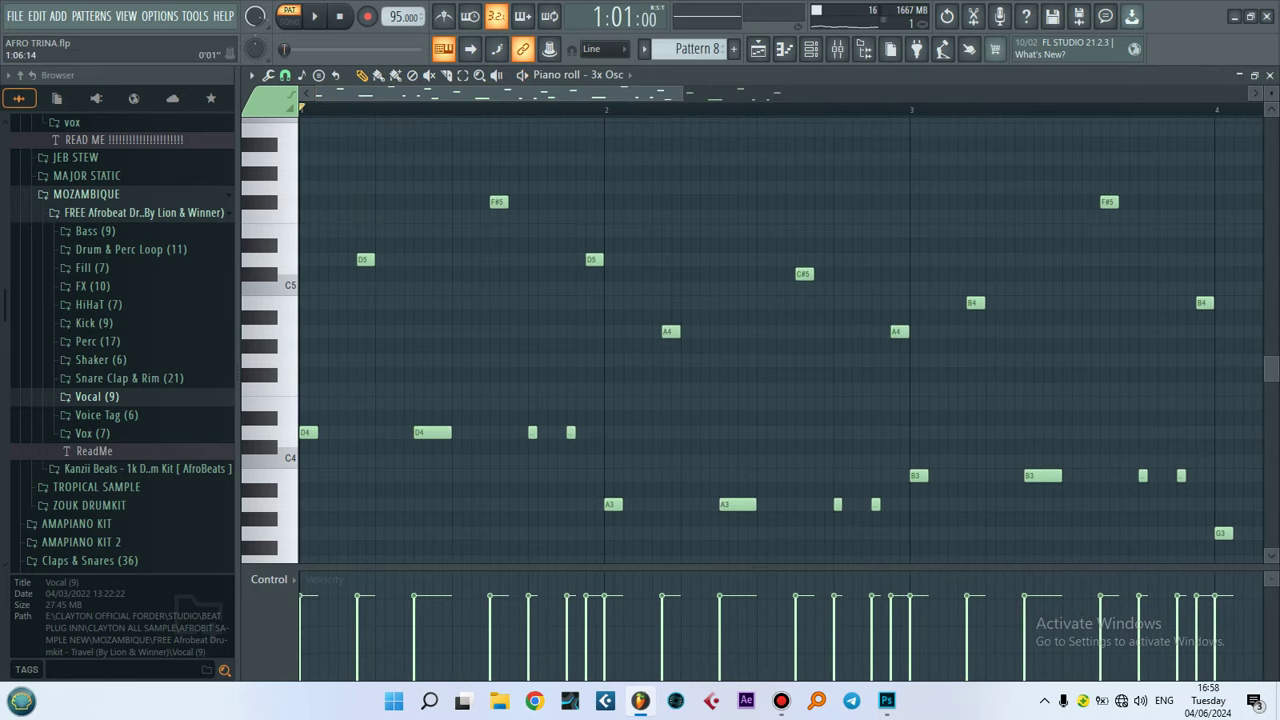
Delete Fruity Limiter from the mixer's Master track and load Maximus into its first effect slot
key(F9)
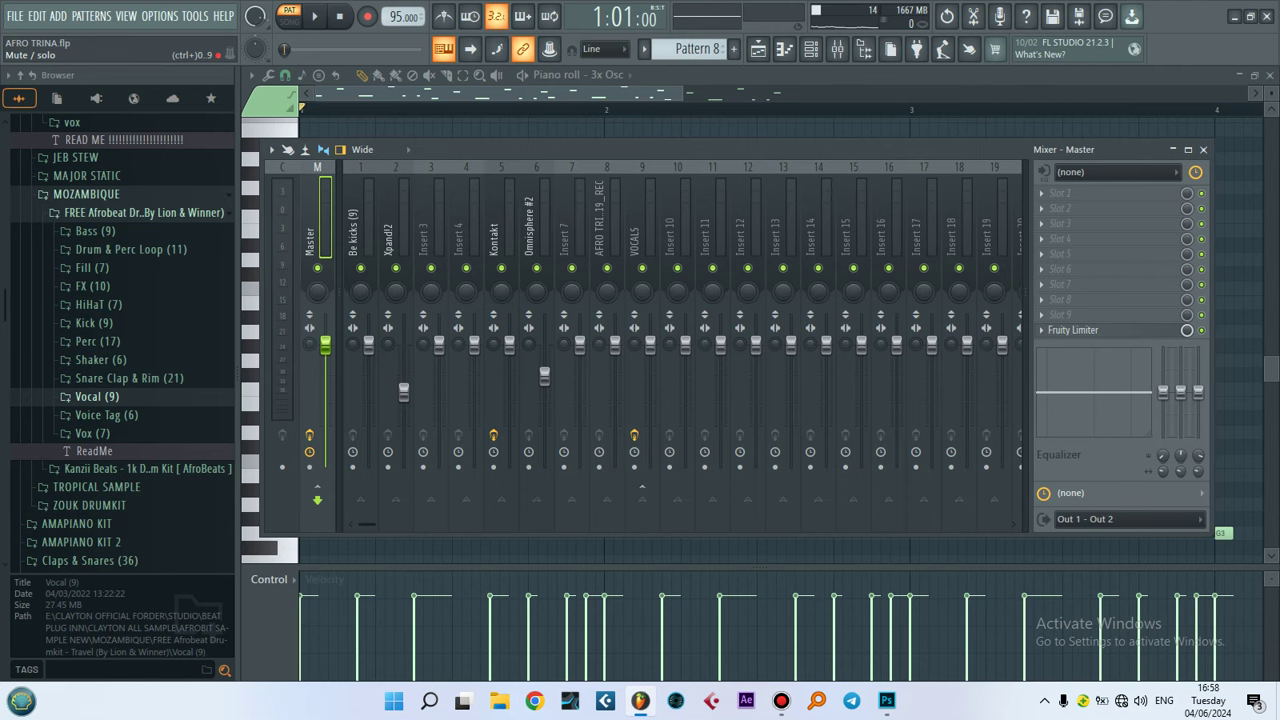
click(1042, 330)
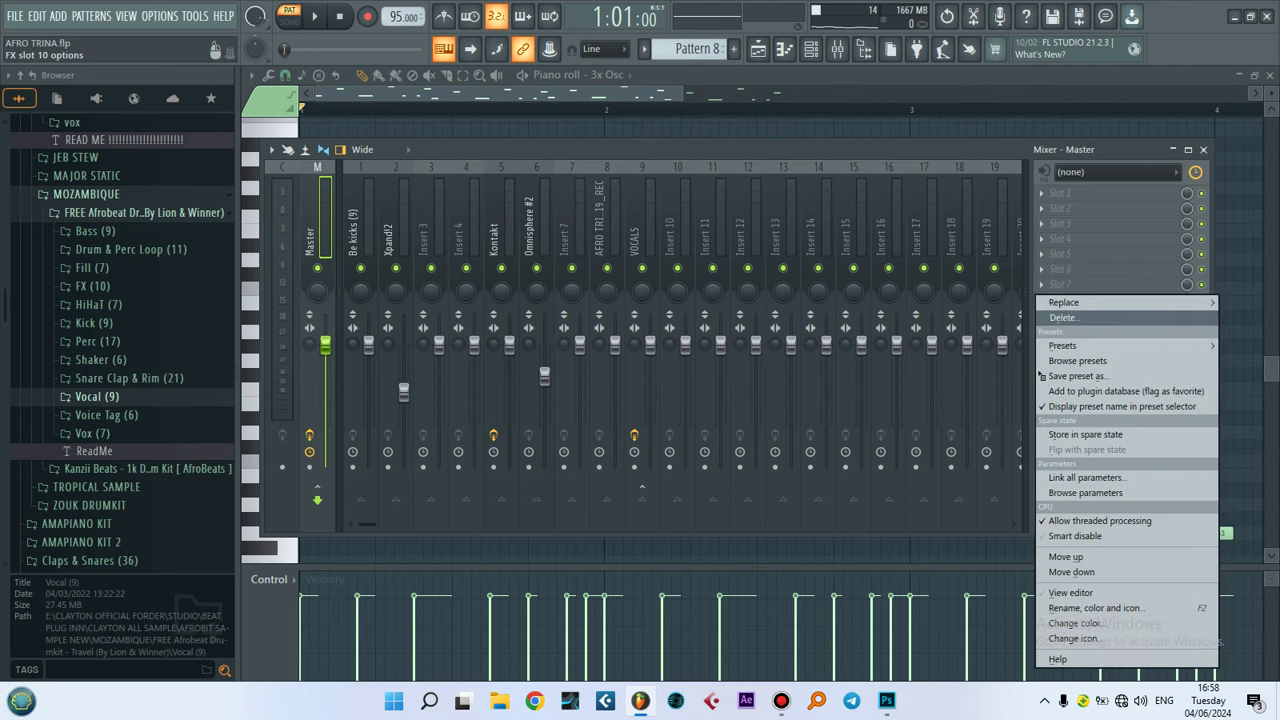
click(1062, 317)
key(Return)
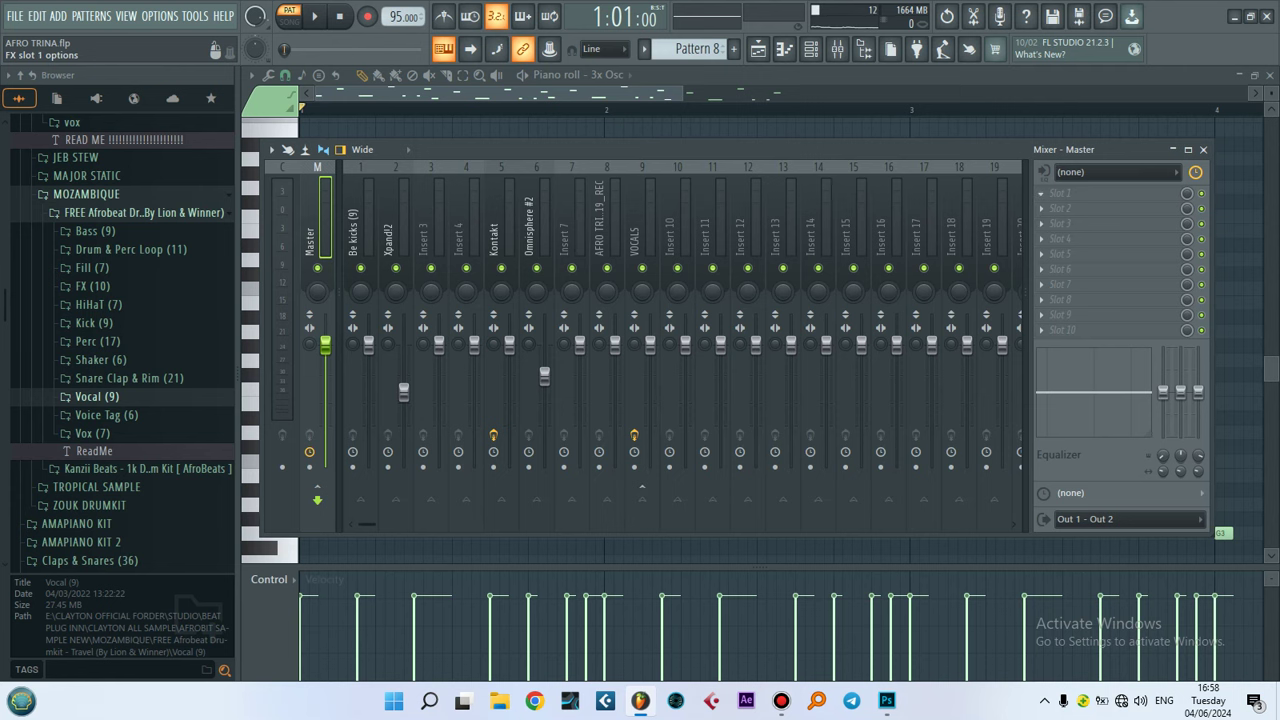
key(F8)
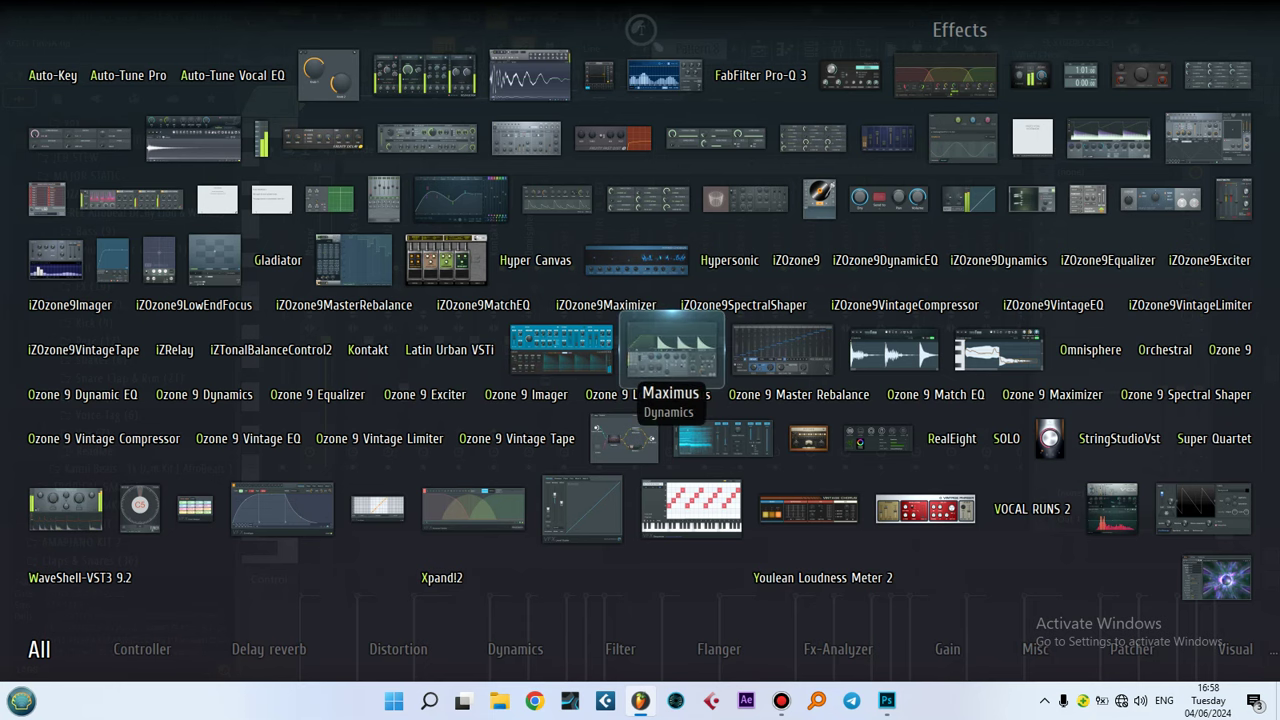
click(670, 350)
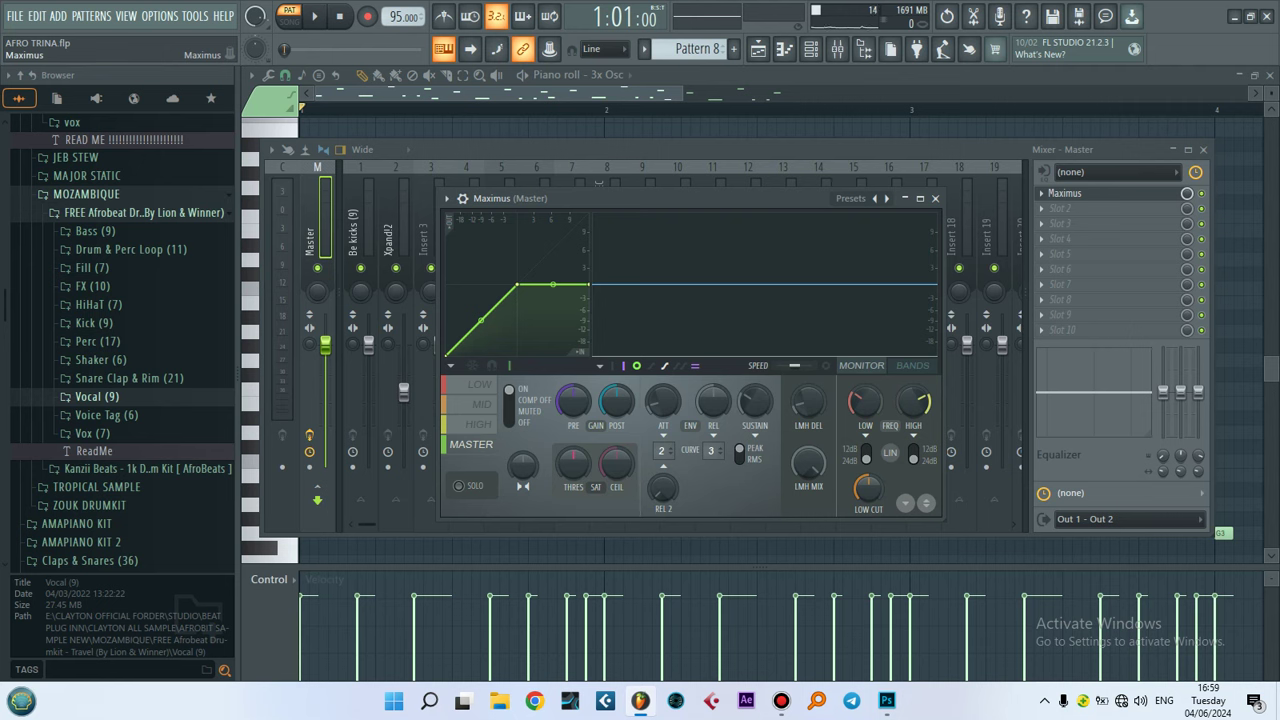
Switch playback to song mode and play the arrangement through Maximus on the Master track
key(space)
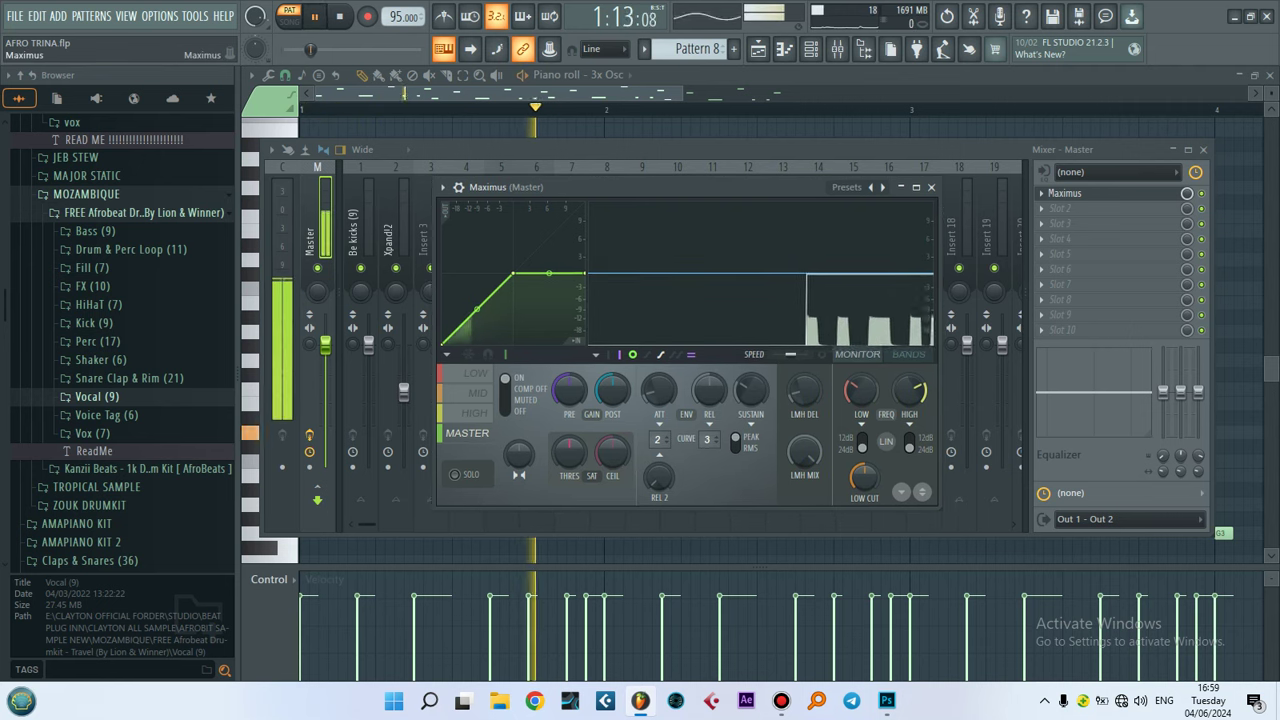
key(l)
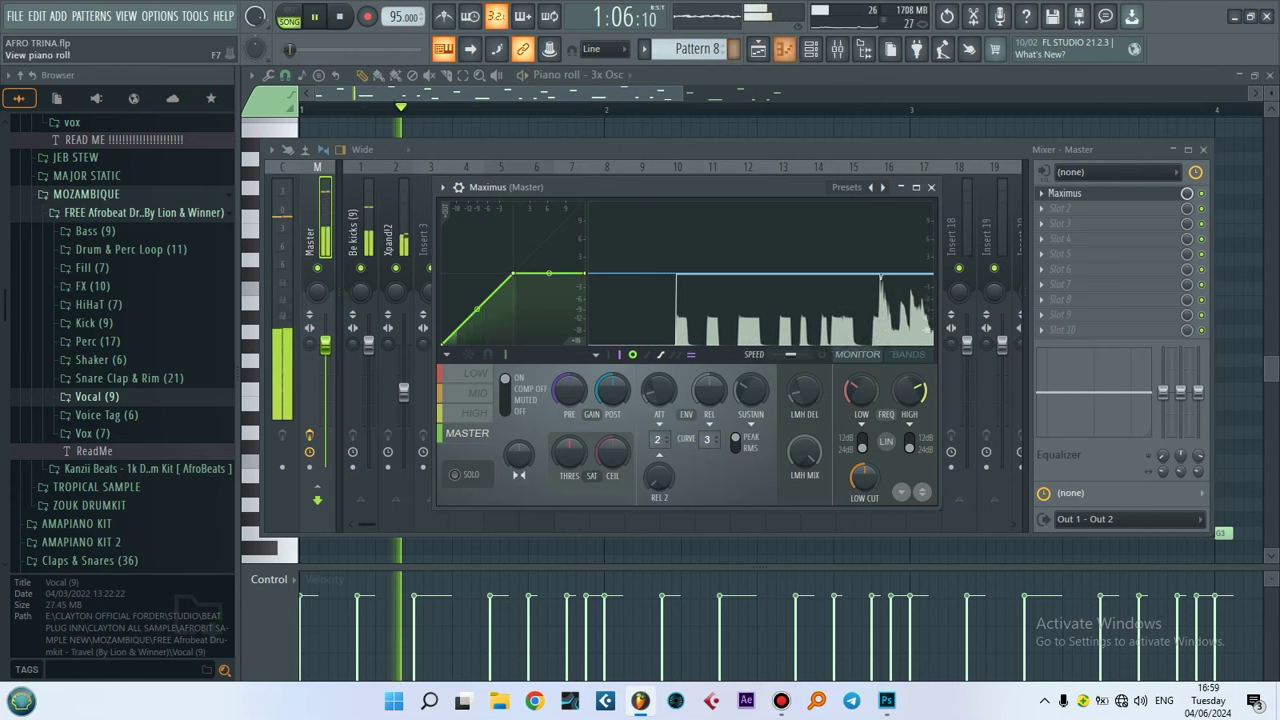
drag(680, 187, 675, 184)
key(space)
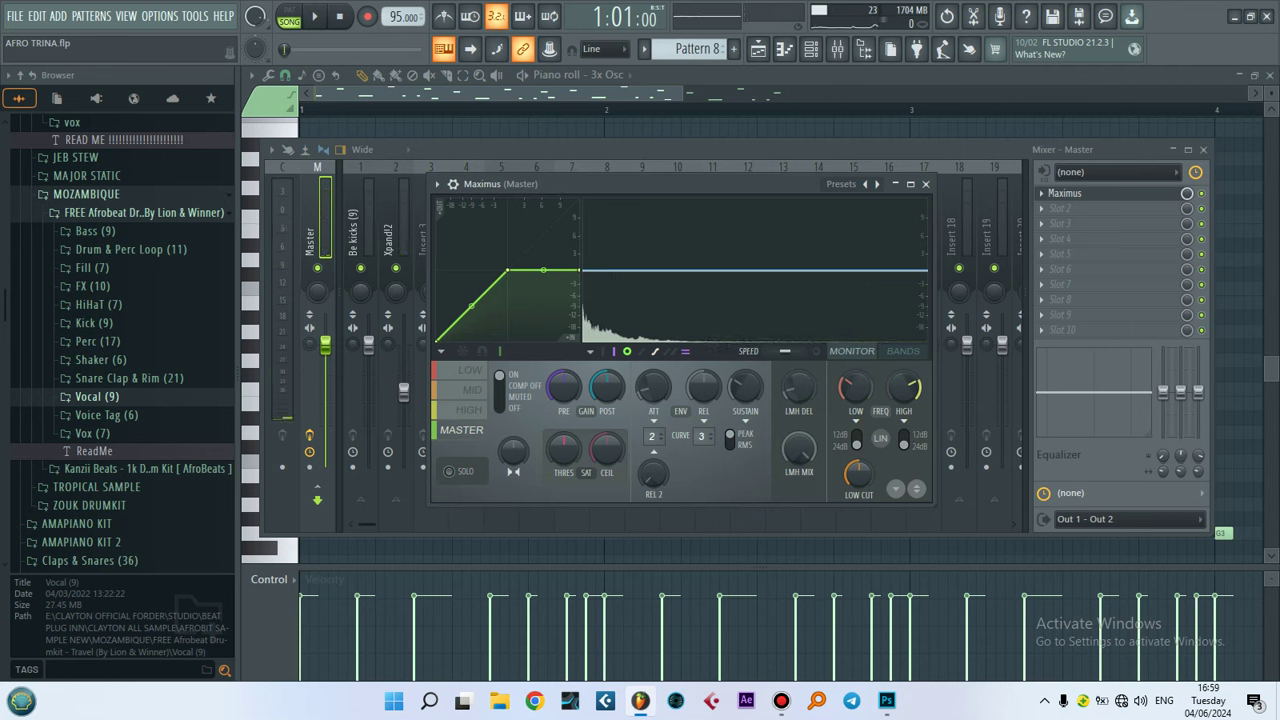
drag(665, 184, 643, 161)
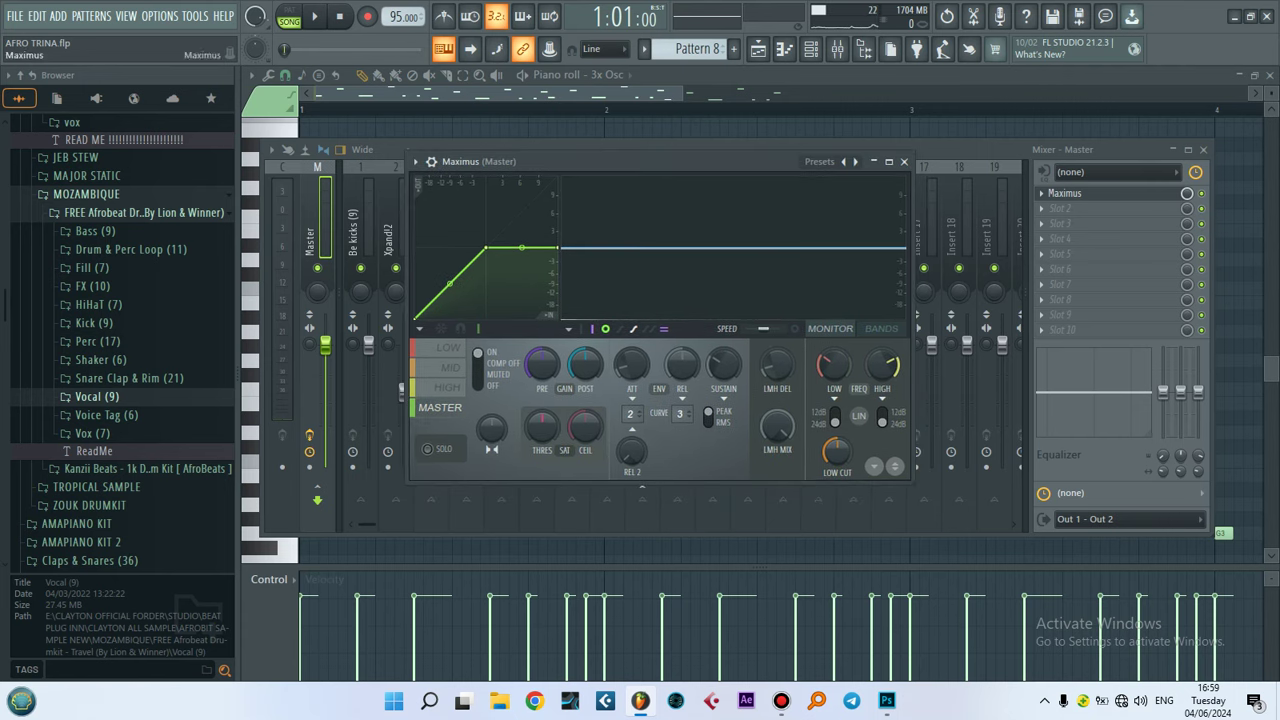
Try the Punchy drums and Dirty behind clean presets in Maximus while the song plays
click(819, 161)
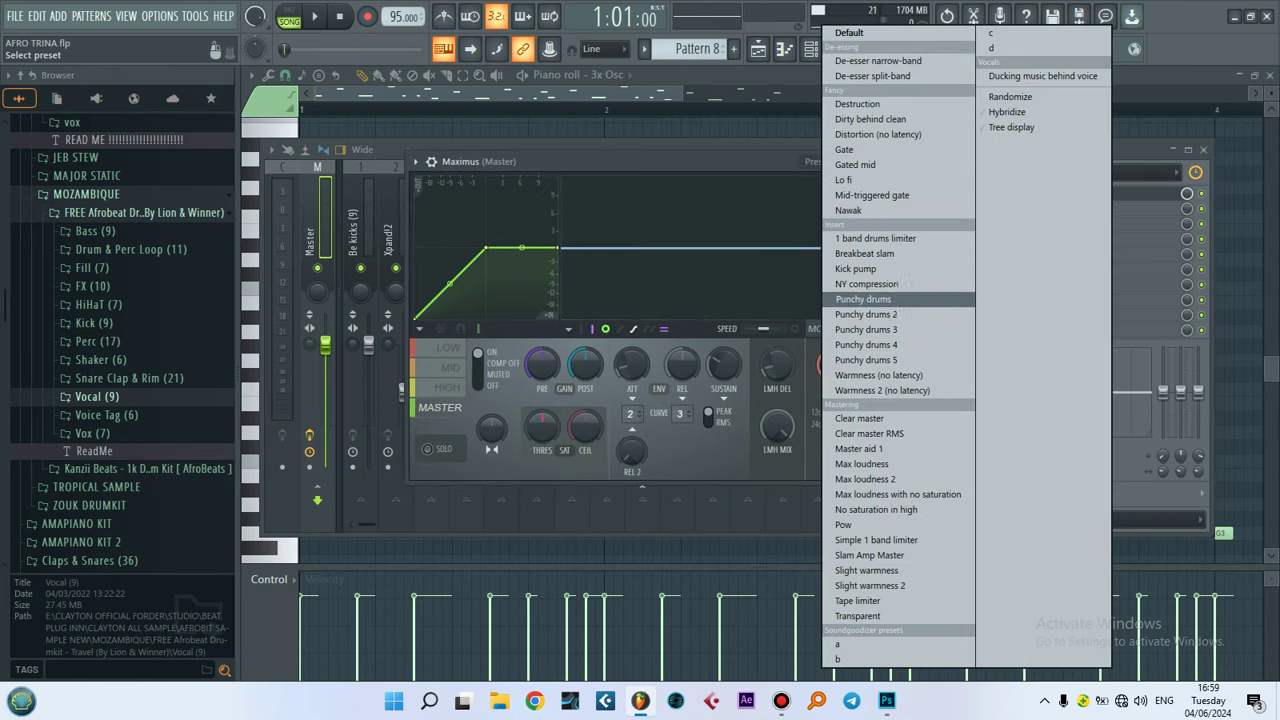
click(863, 299)
key(space)
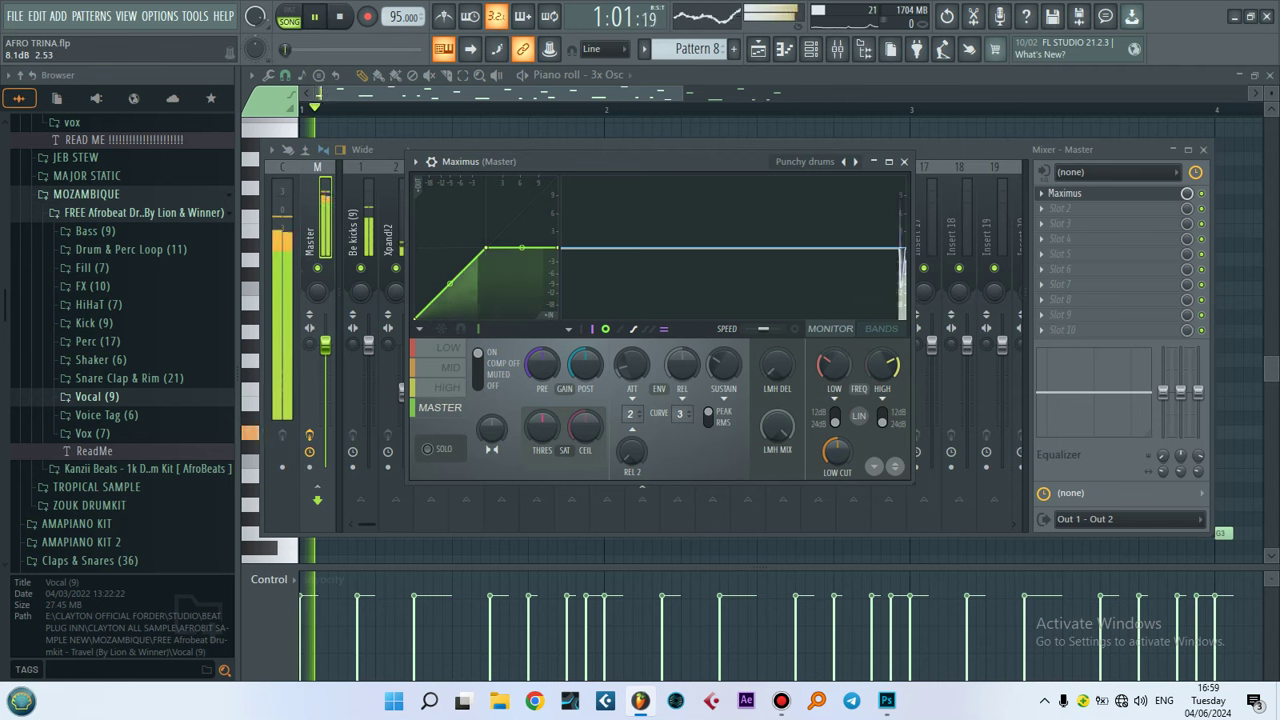
click(819, 161)
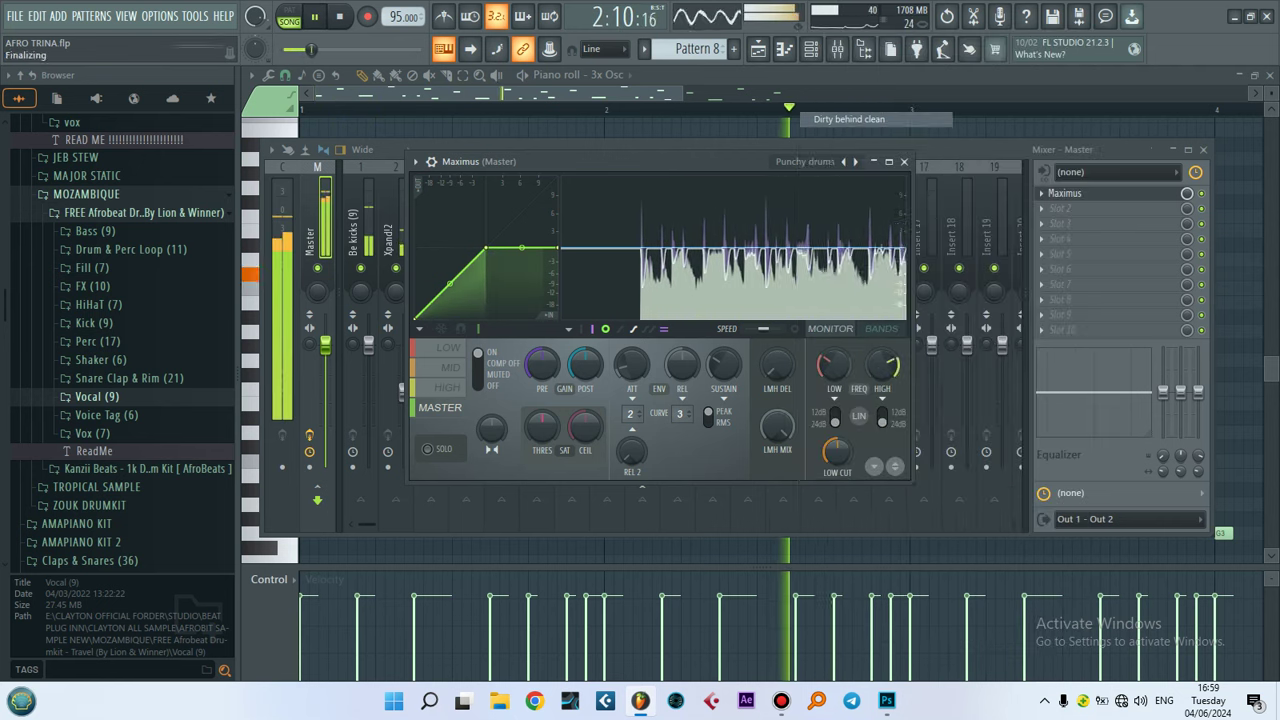
click(848, 119)
Load the Clear master RMS preset in Maximus and replay the song from the start
click(796, 161)
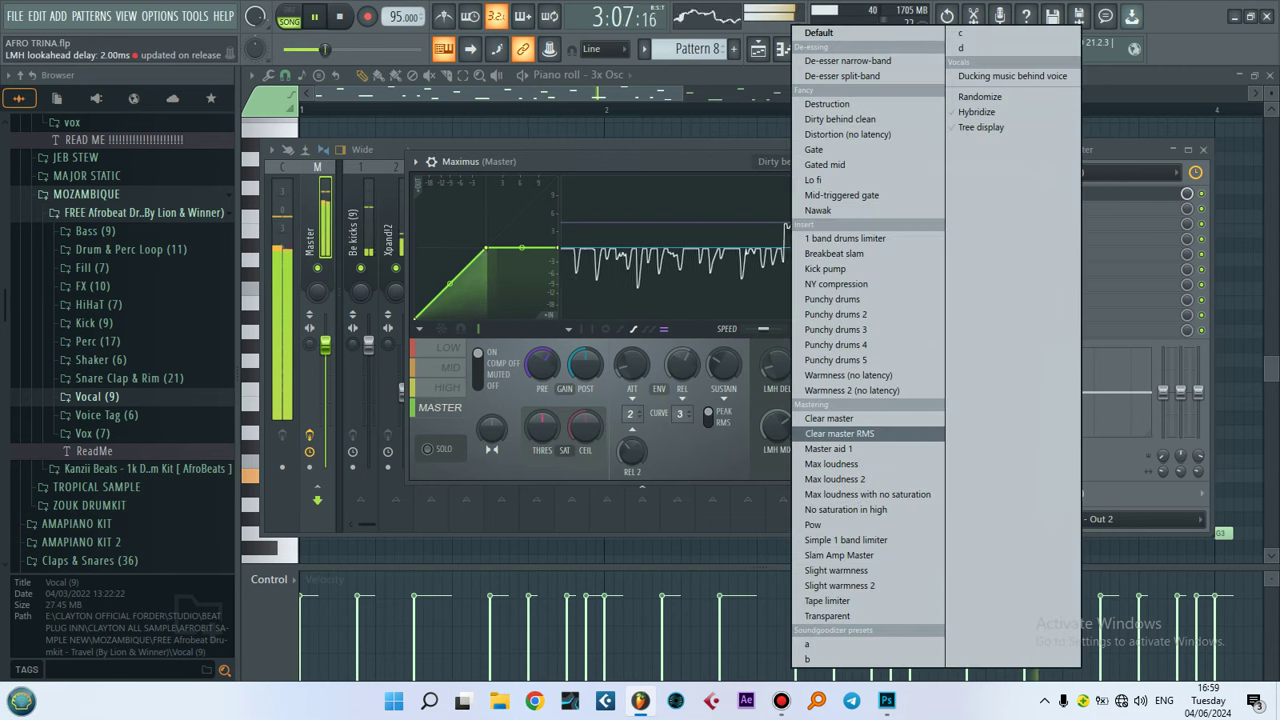
click(830, 428)
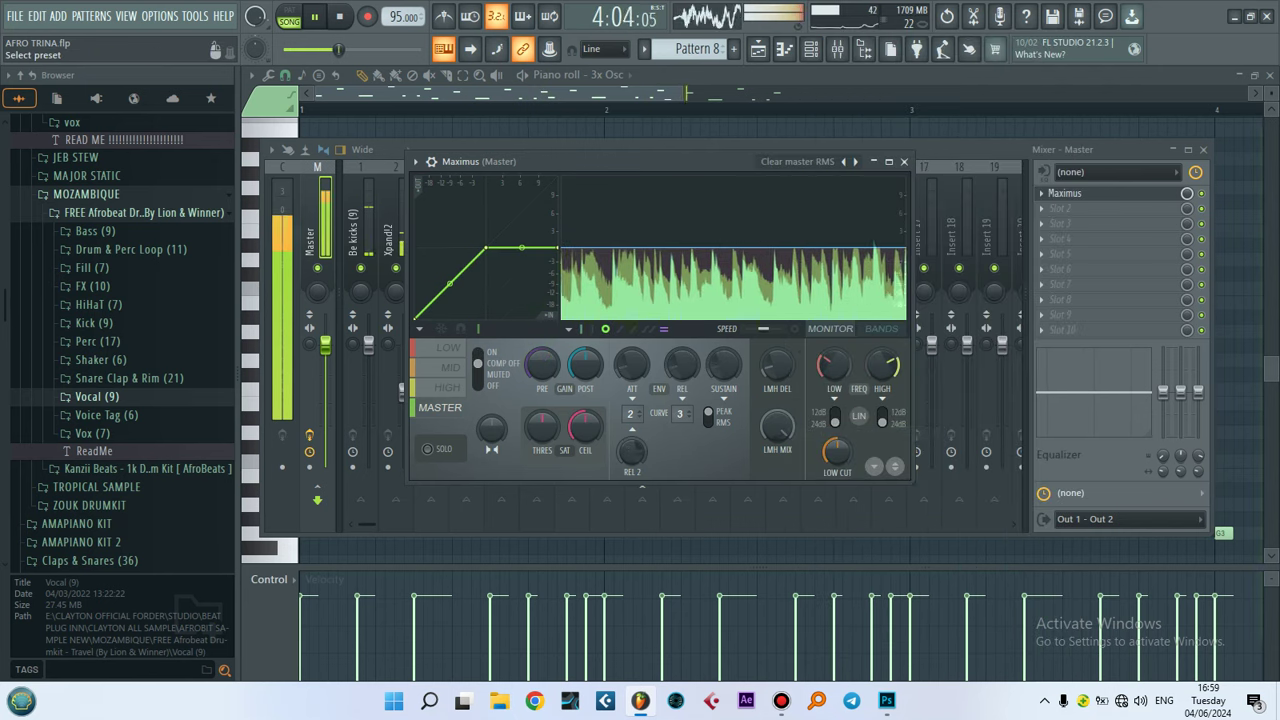
key(space)
key(space)
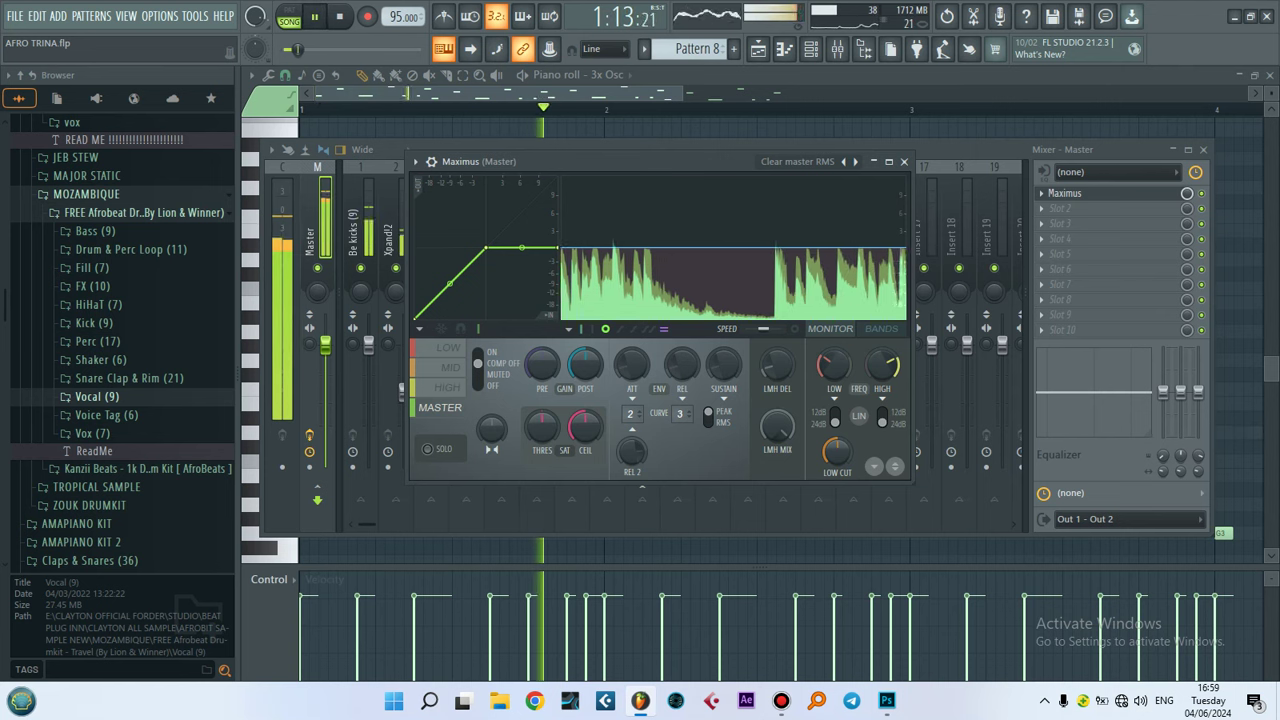
Try the Clear master preset in Maximus and inspect its mid, high and master band curves during playback
click(797, 161)
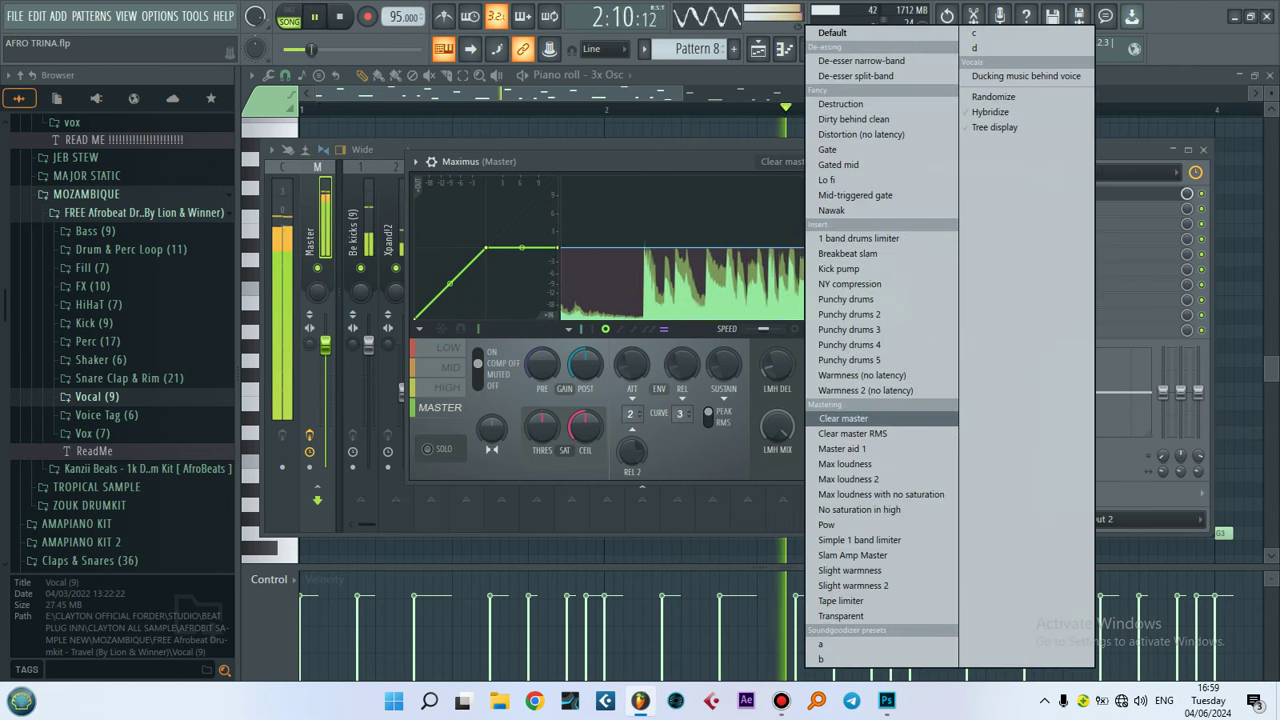
click(842, 418)
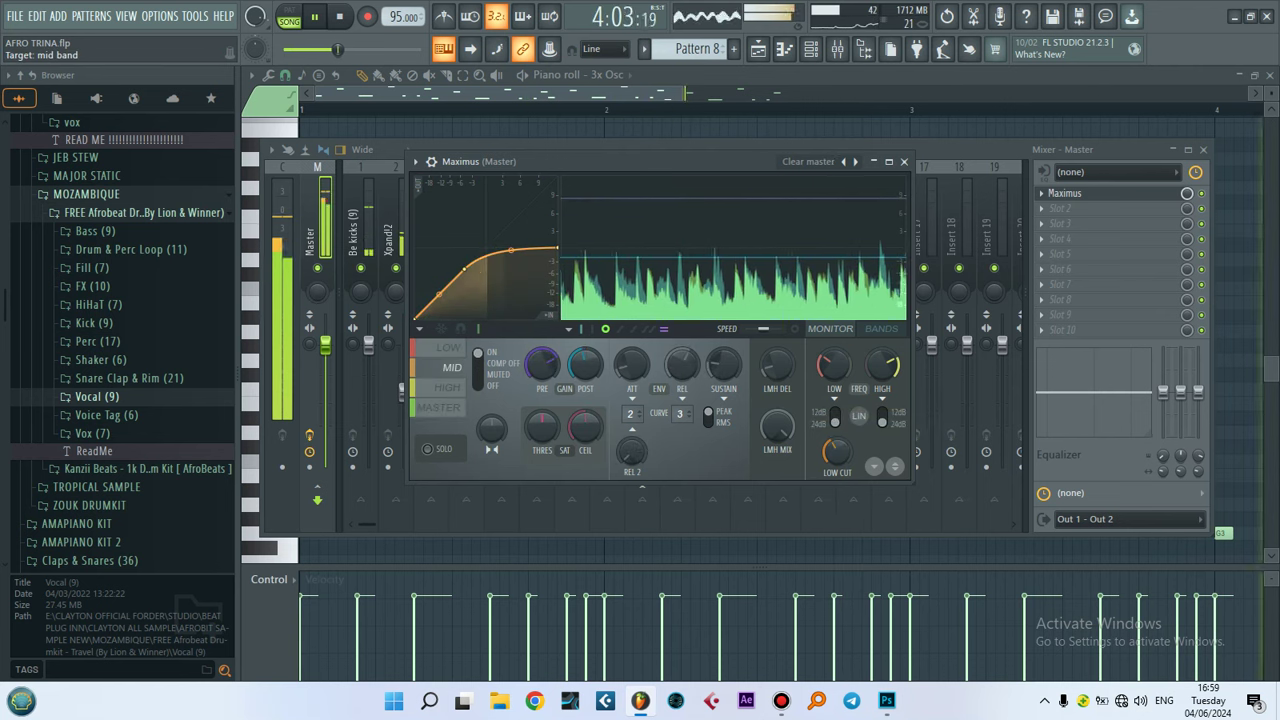
click(449, 387)
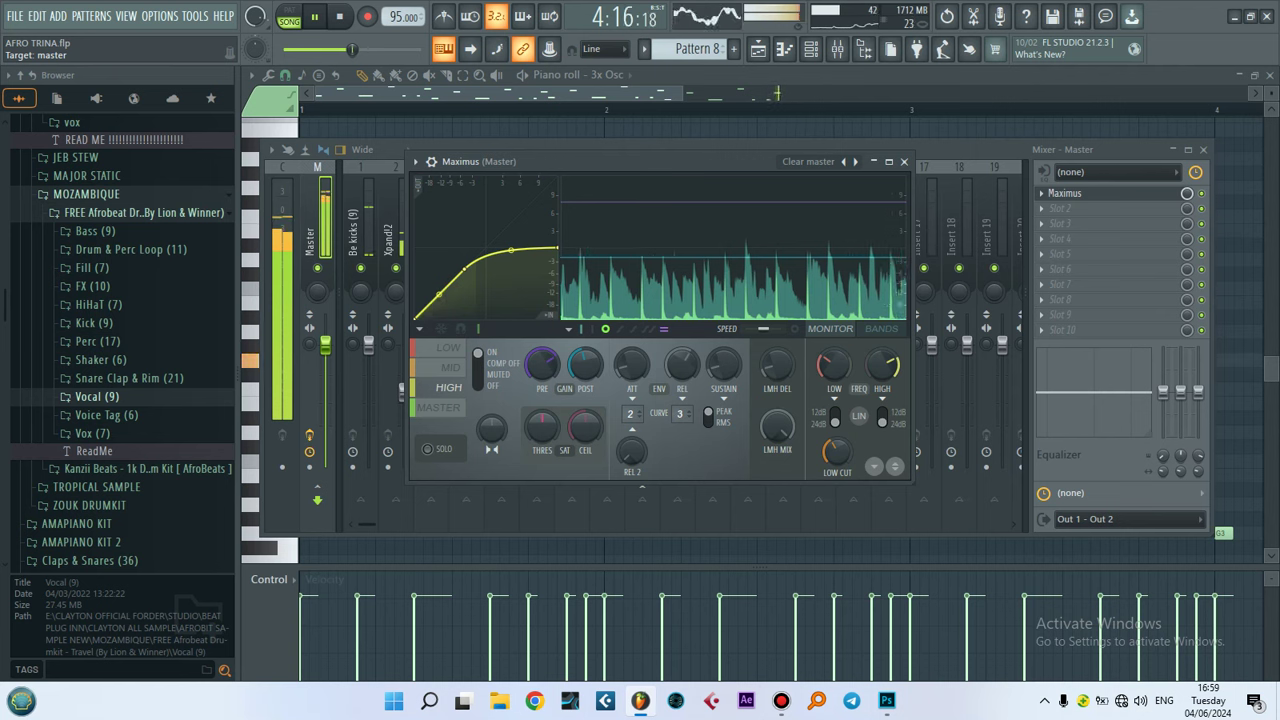
click(440, 407)
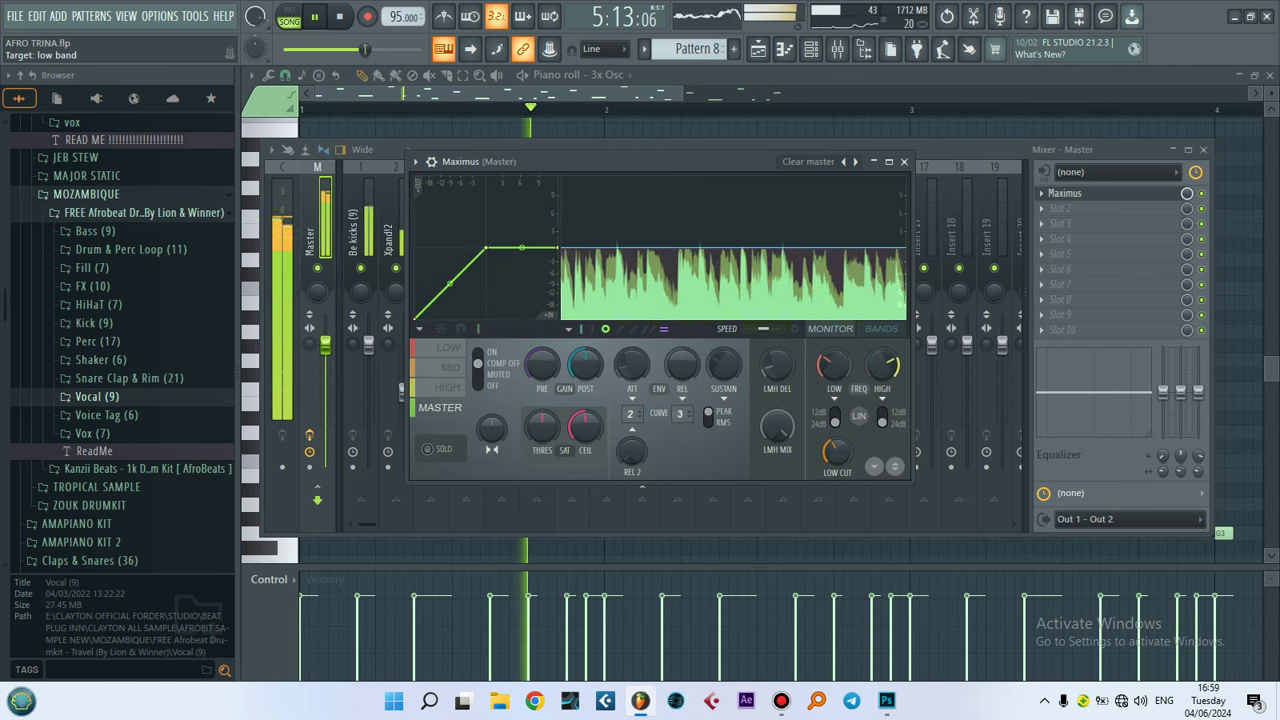
Set Maximus back to the Clear master RMS preset and restart song playback to hear it
click(808, 161)
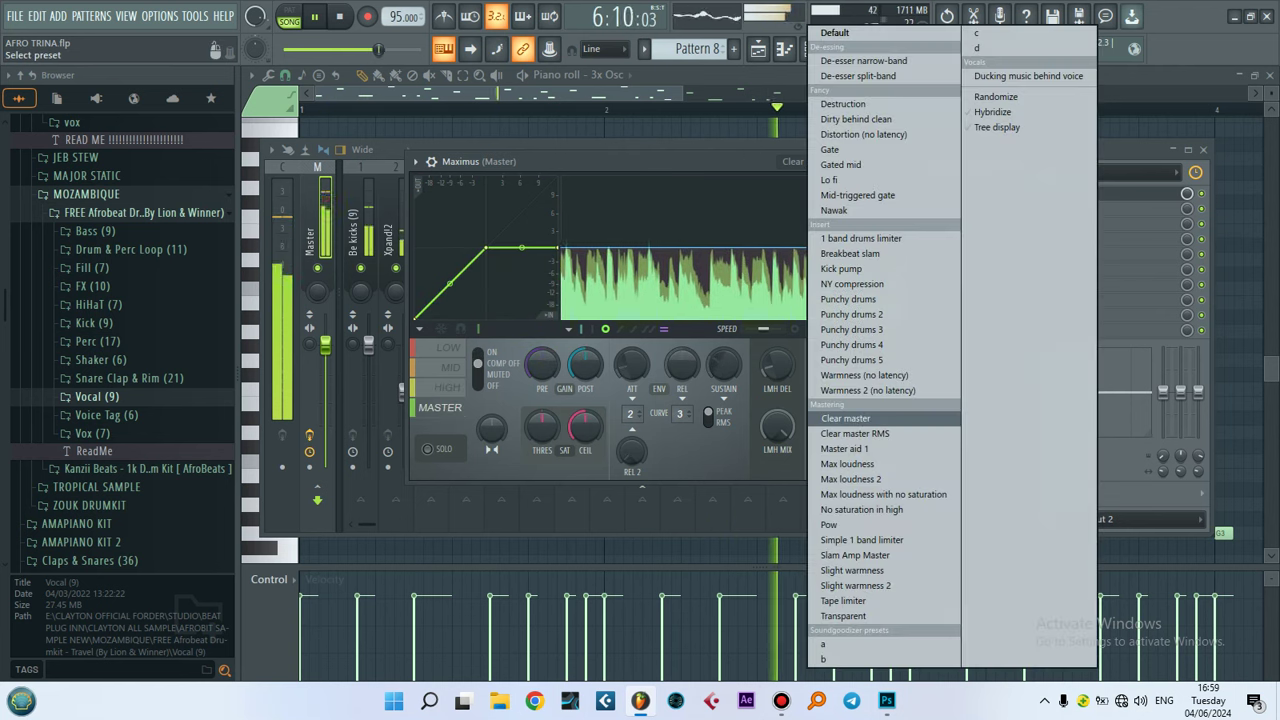
click(855, 433)
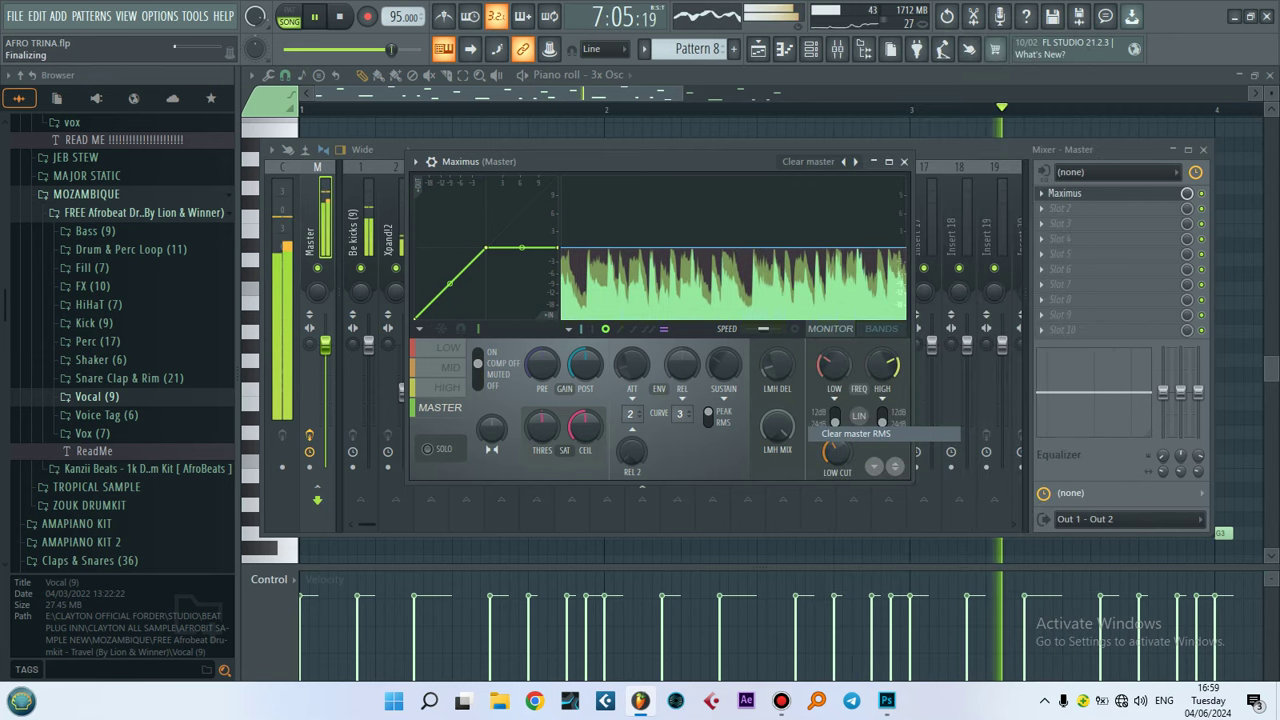
key(space)
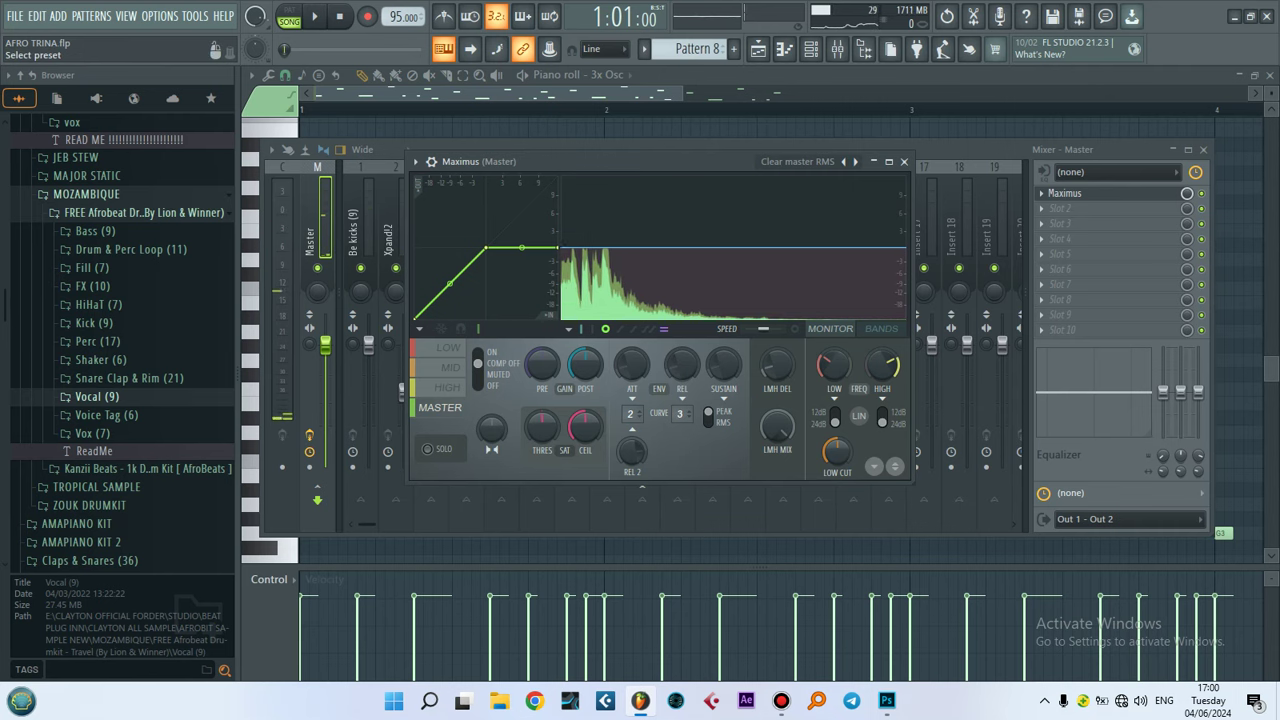
key(space)
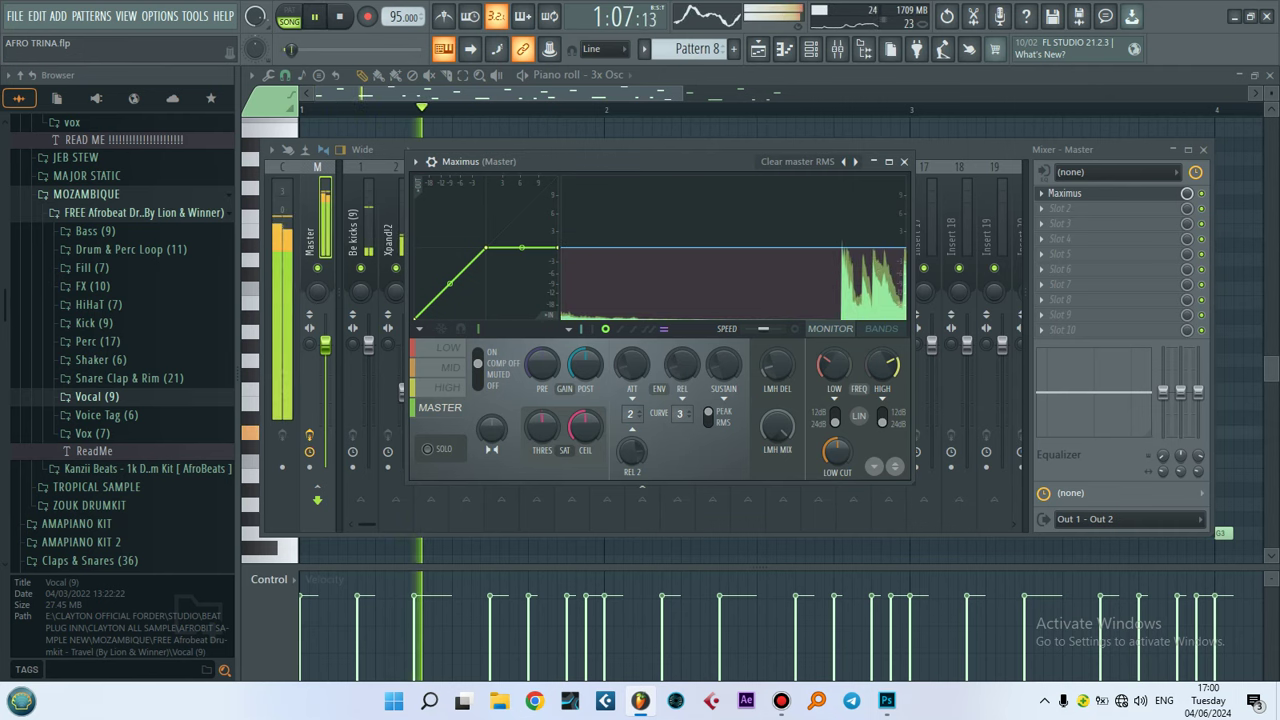
Try the Max loudness and Master aid 1 presets in Maximus, restarting the song to hear Master aid 1
click(797, 161)
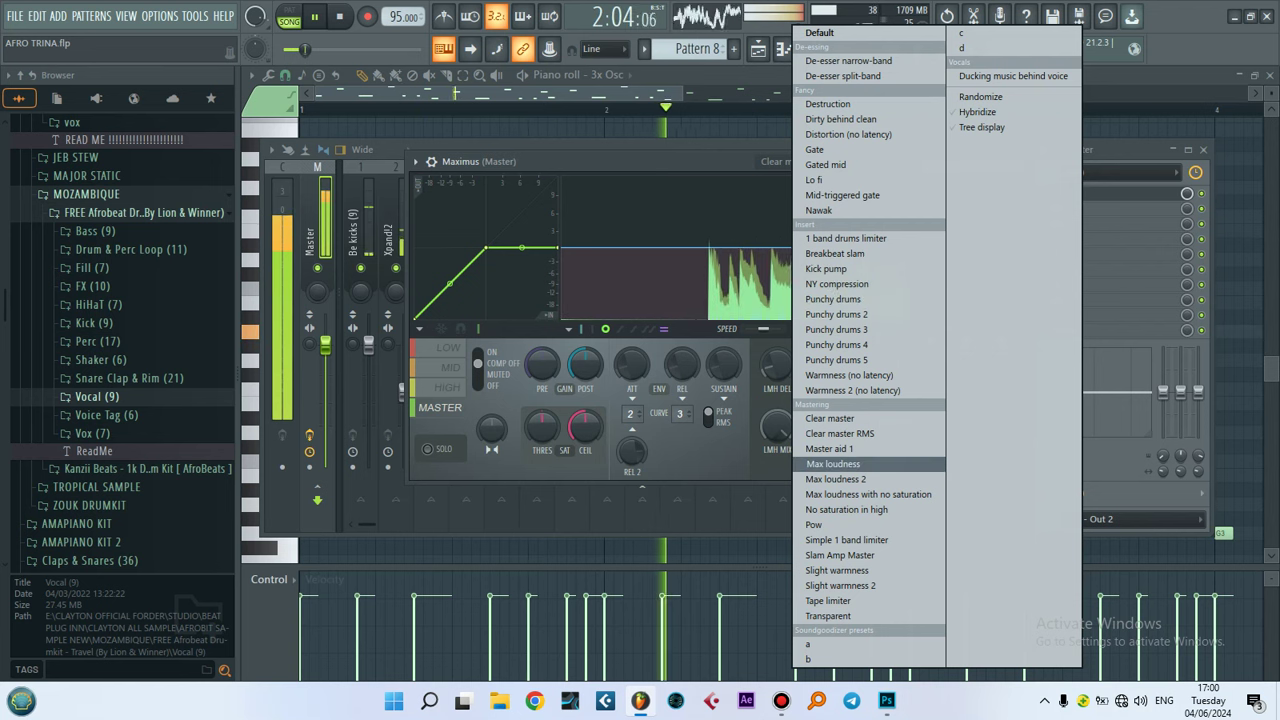
click(835, 464)
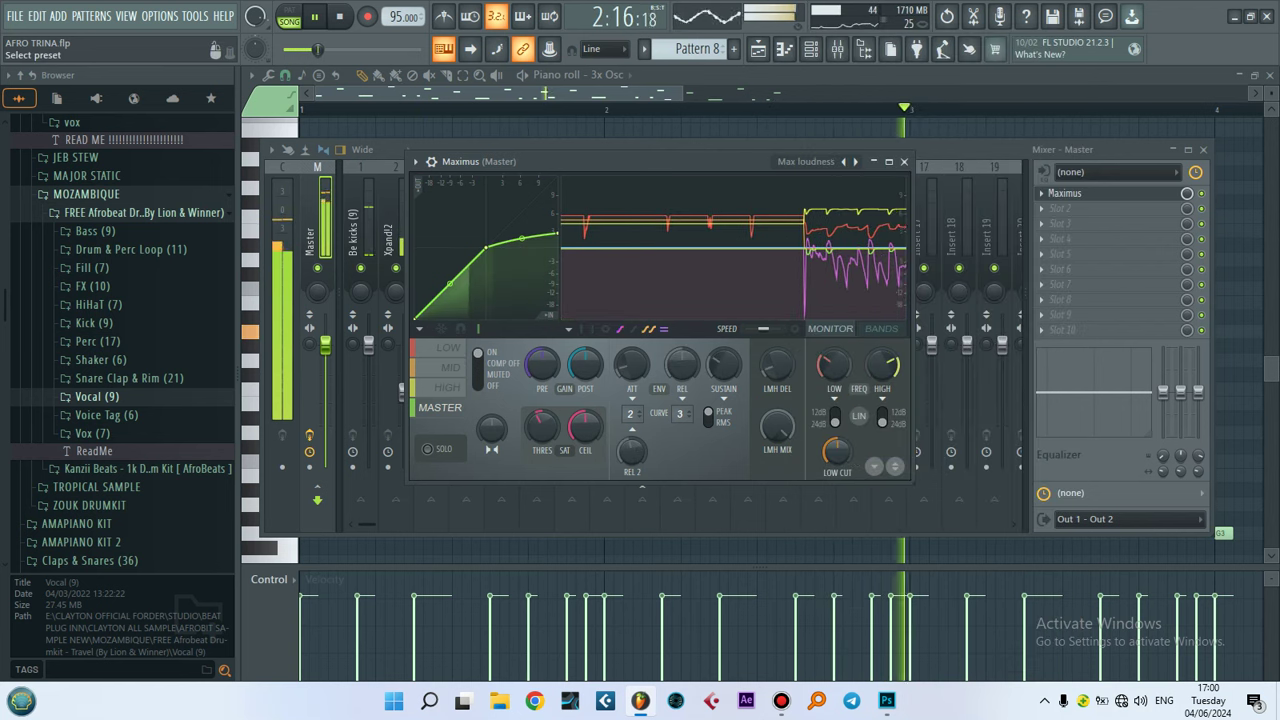
click(800, 161)
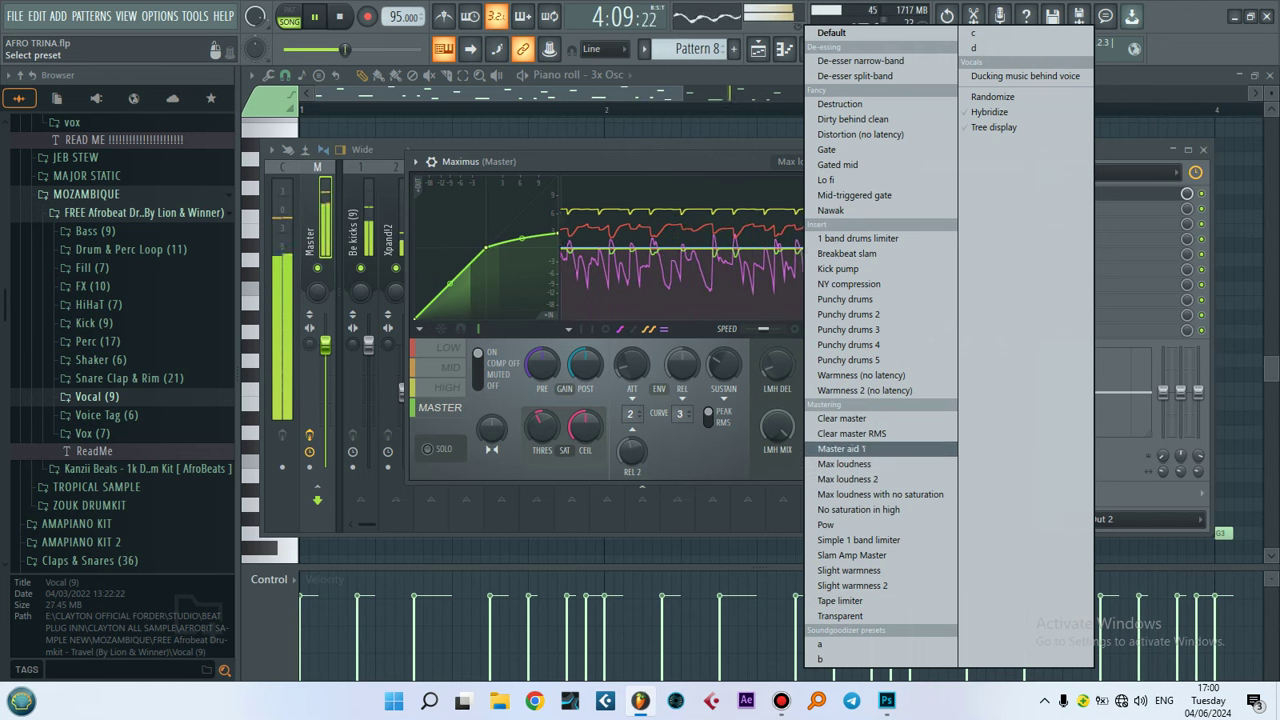
click(841, 449)
click(806, 161)
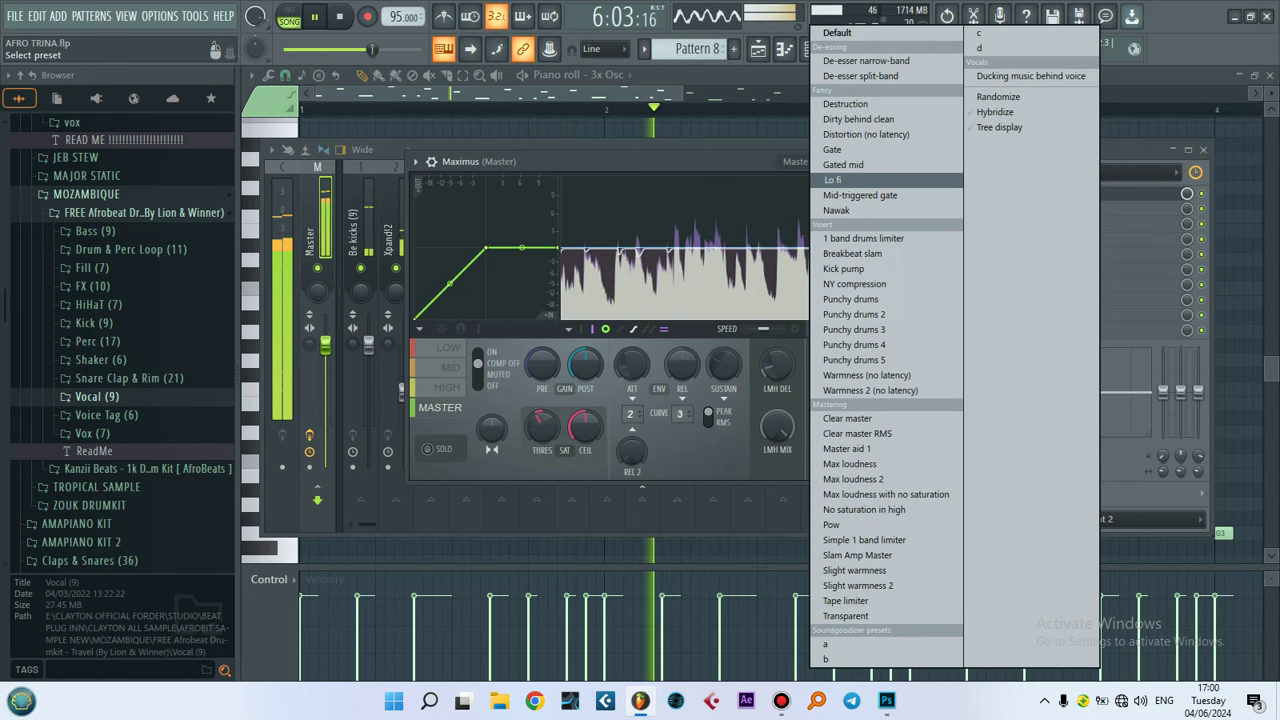
key(Escape)
key(space)
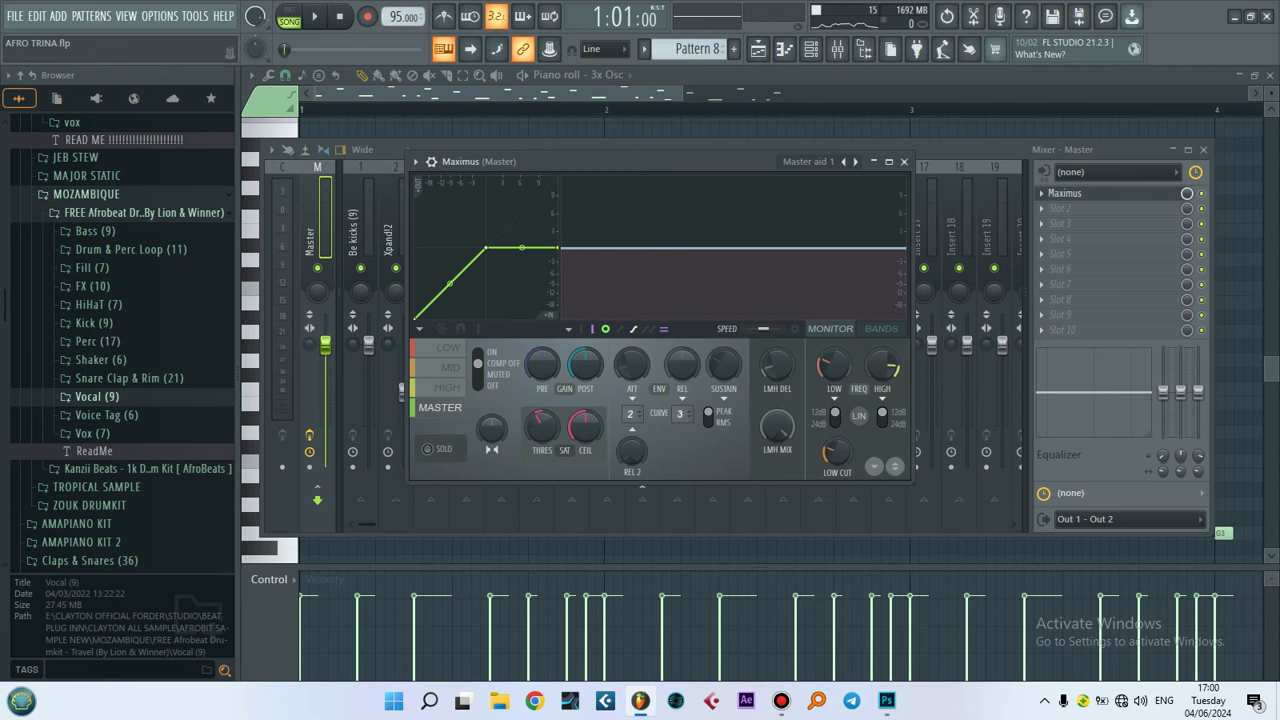
key(space)
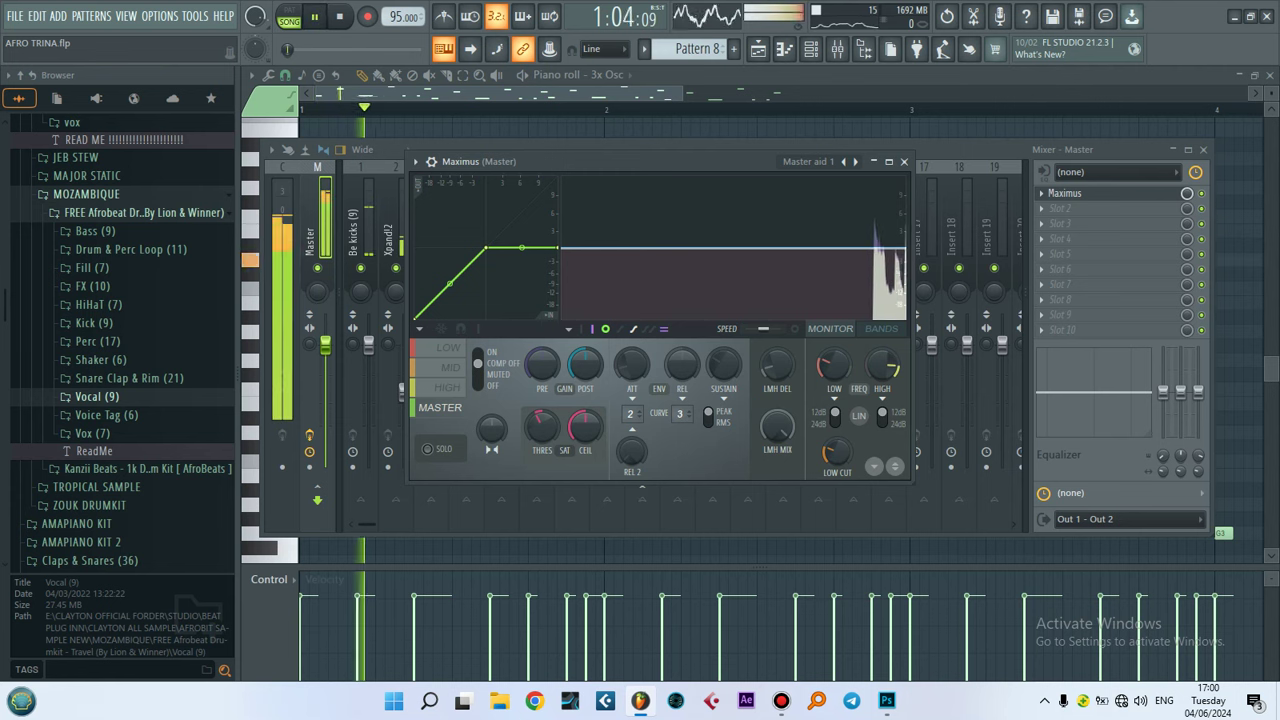
Solo the low, mid and high bands in Maximus during playback and lower the mid band's gain
click(449, 347)
click(440, 448)
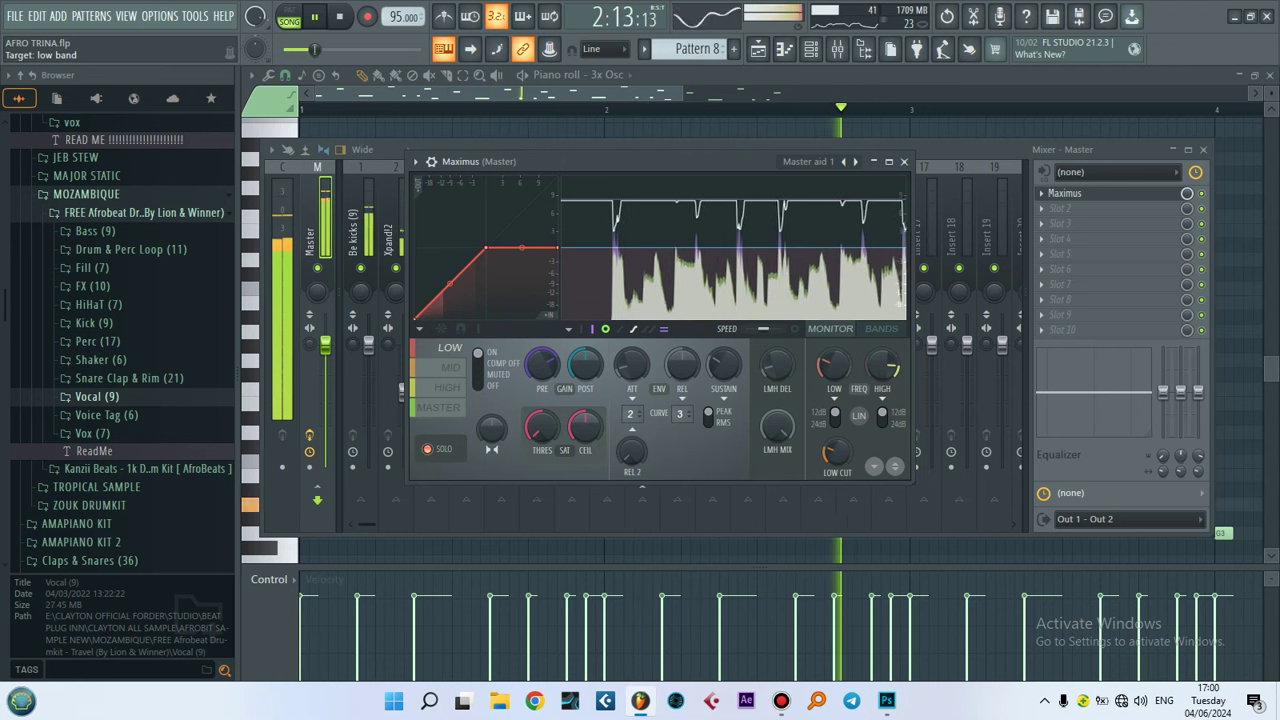
click(451, 367)
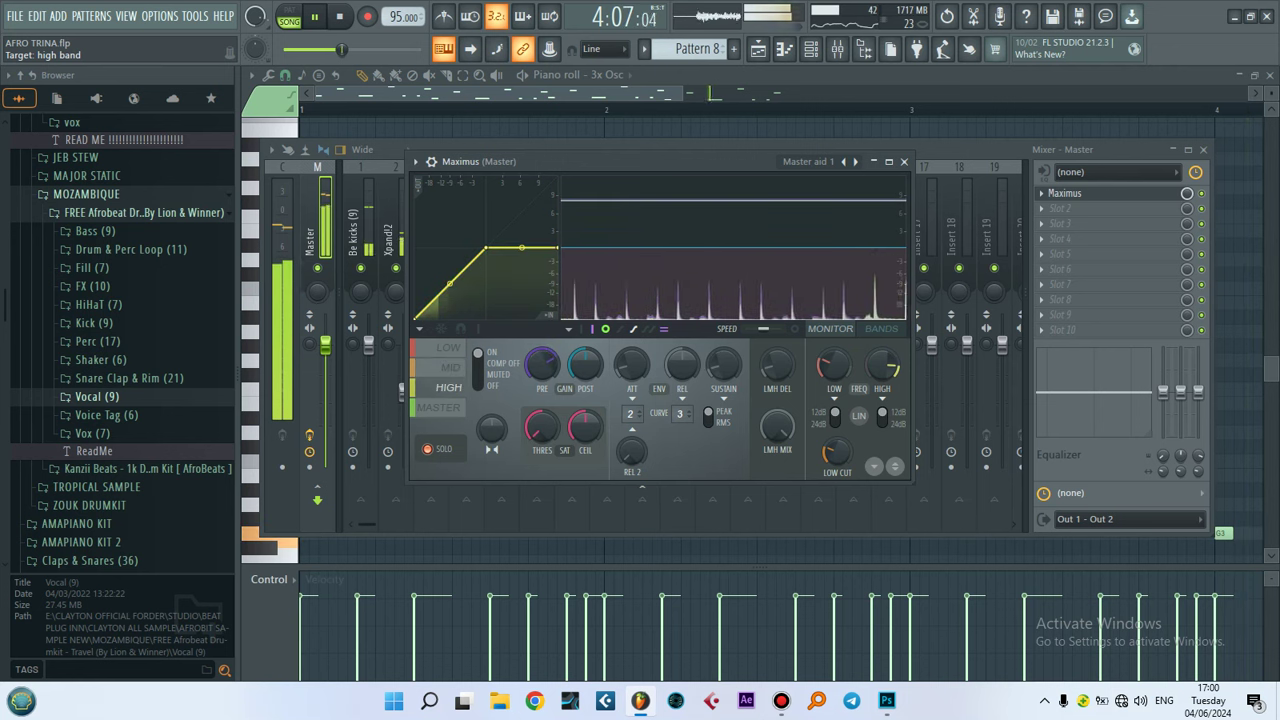
drag(541, 363, 541, 375)
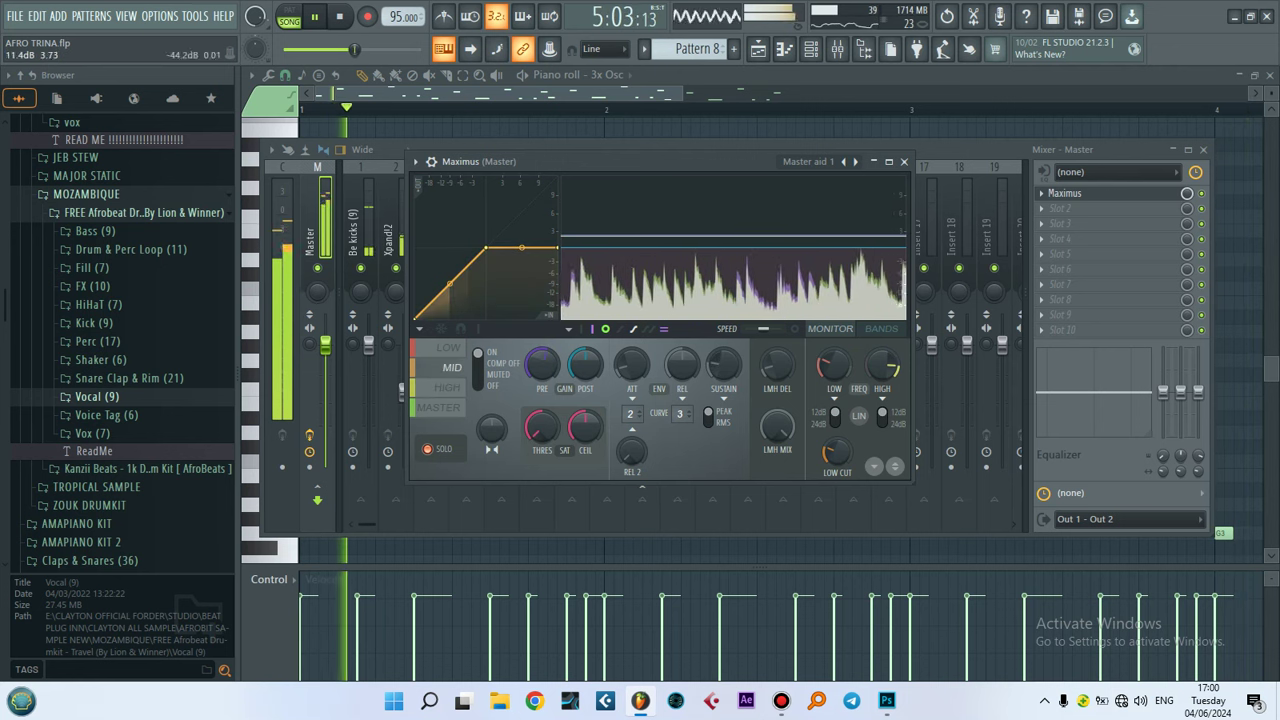
drag(585, 365, 585, 380)
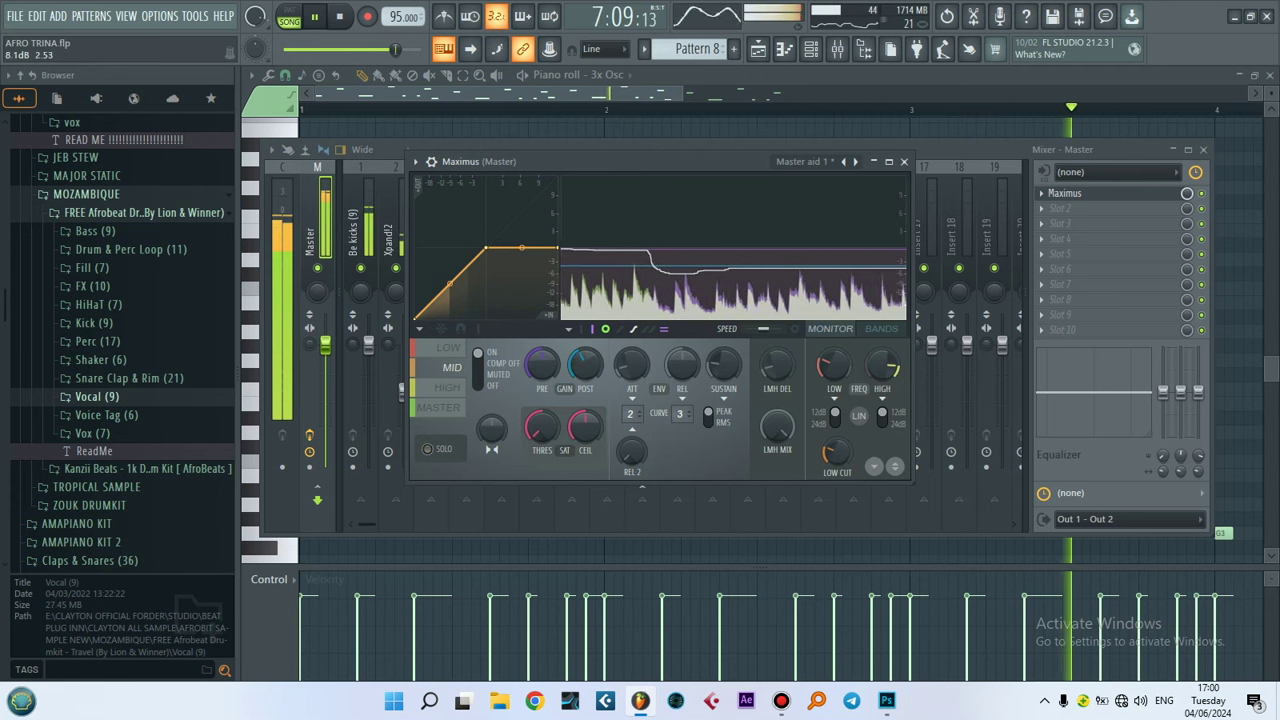
Try the Max loudness 2, Max loudness with no saturation and No saturation in high presets in Maximus
click(805, 161)
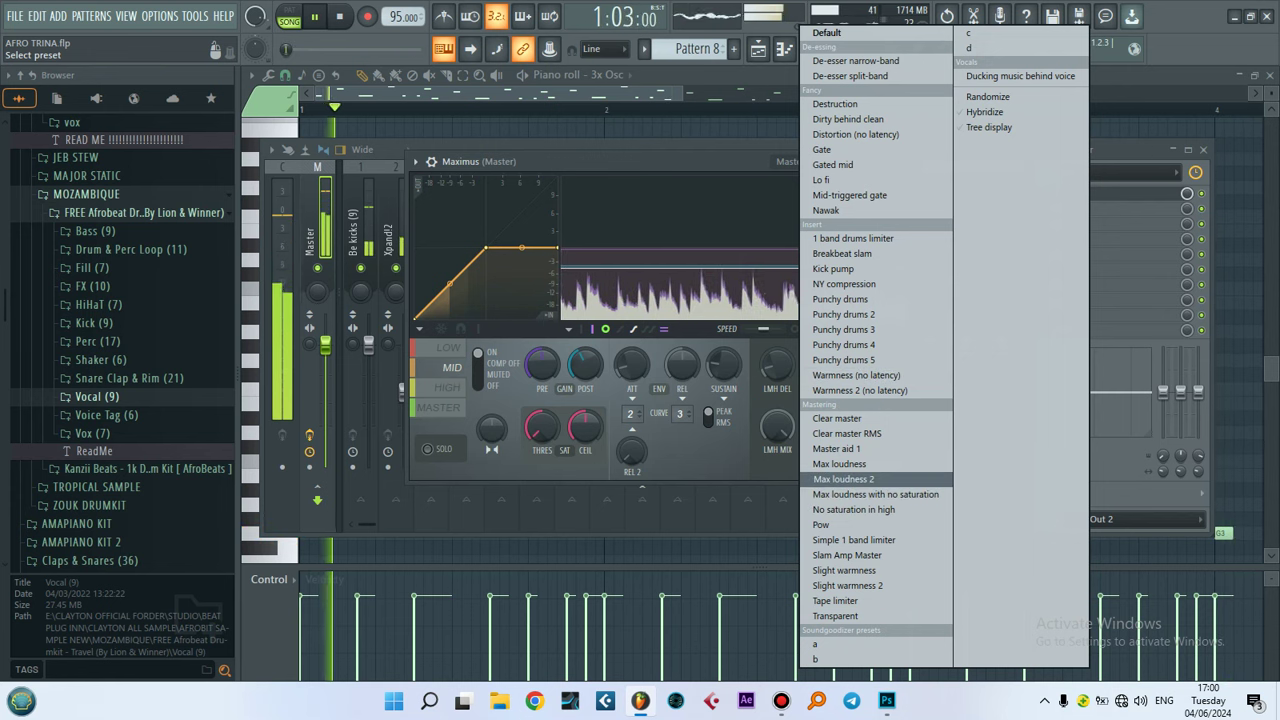
click(843, 479)
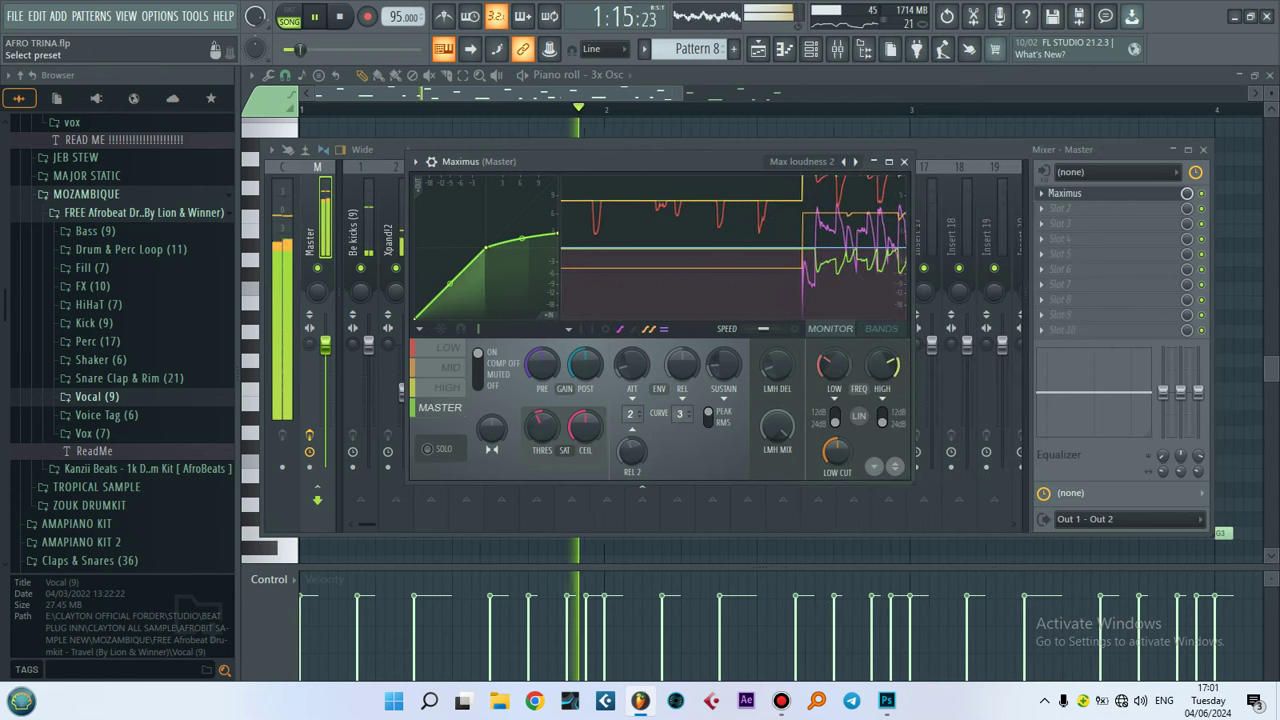
click(805, 161)
click(879, 494)
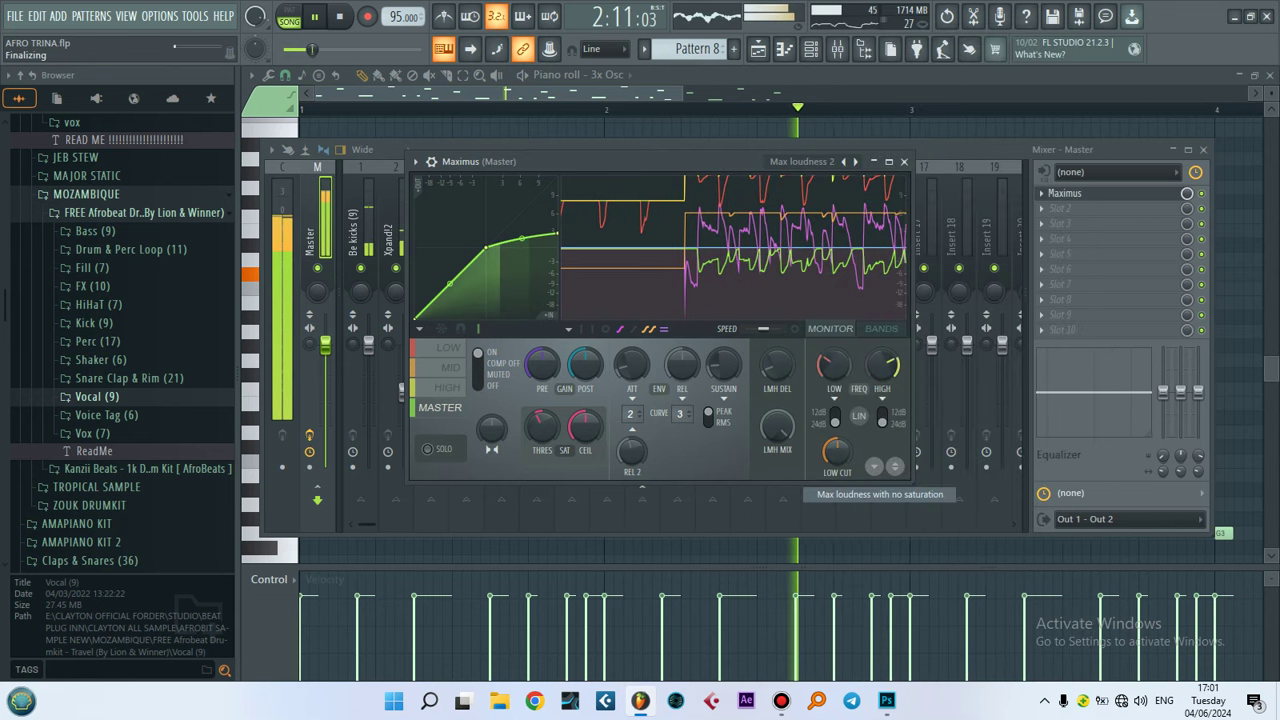
click(762, 161)
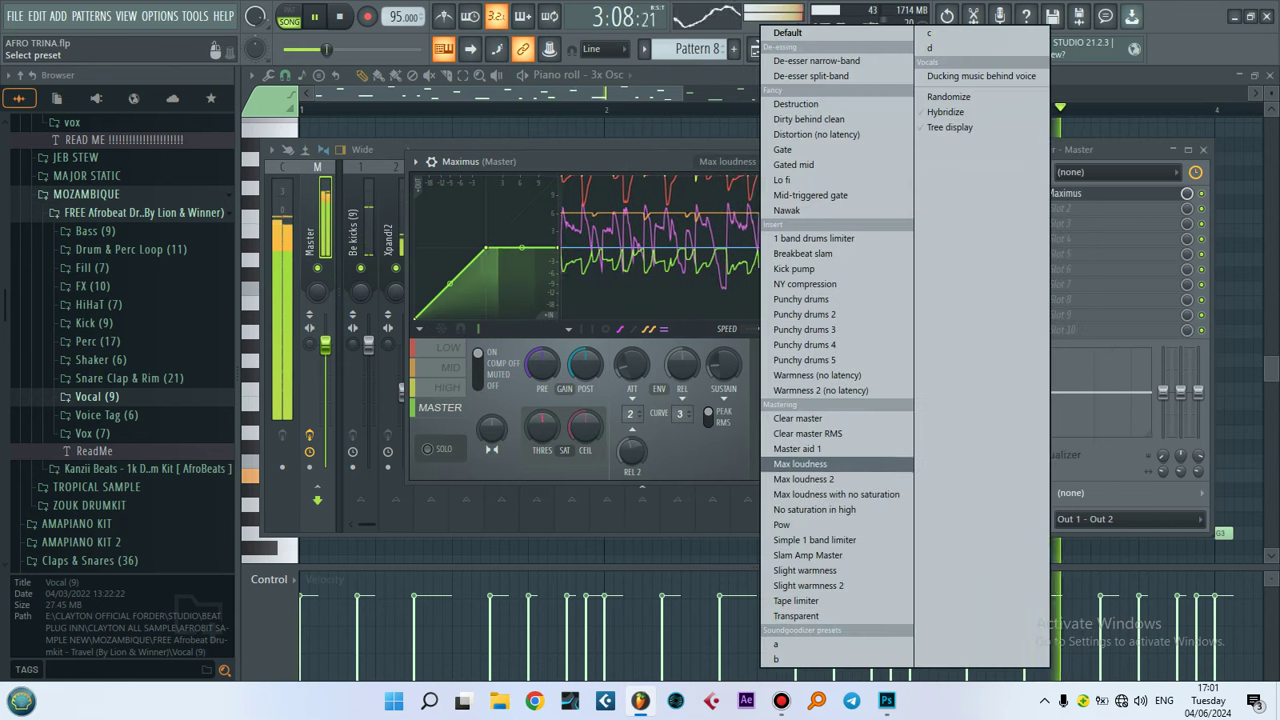
click(814, 509)
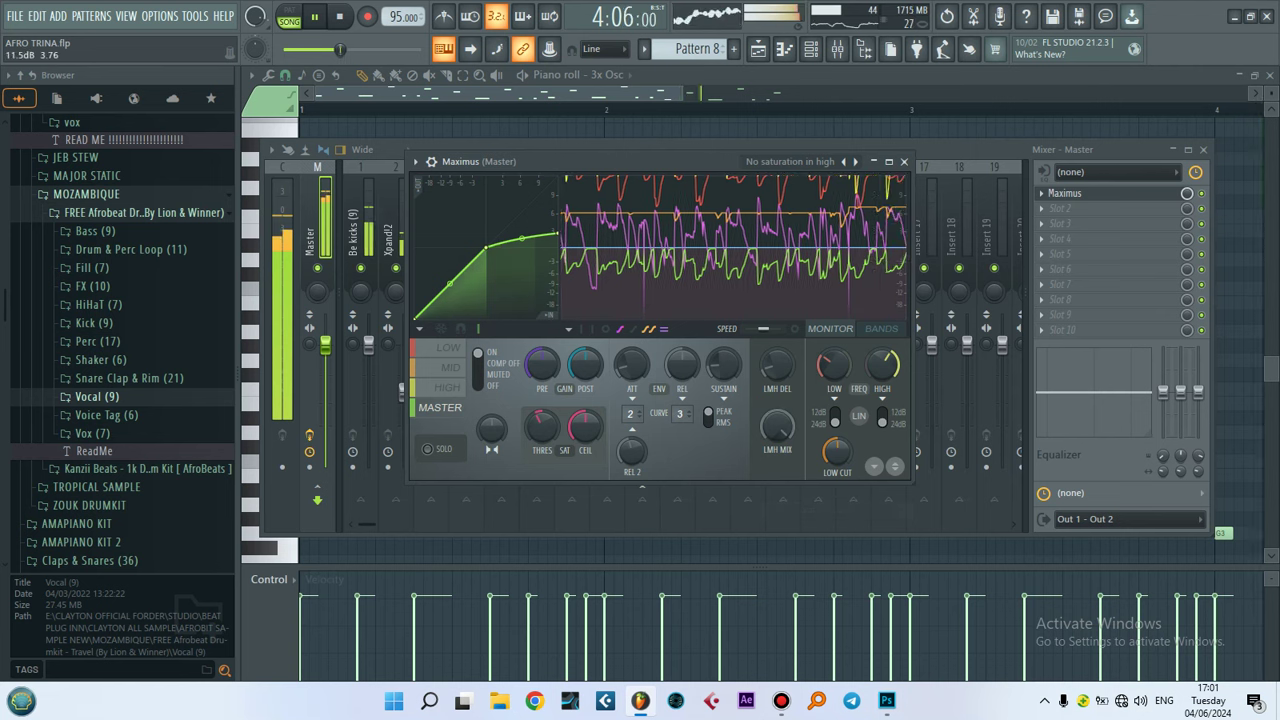
Try the Pow and Simple 1 band limiter presets in Maximus while the song plays
click(790, 161)
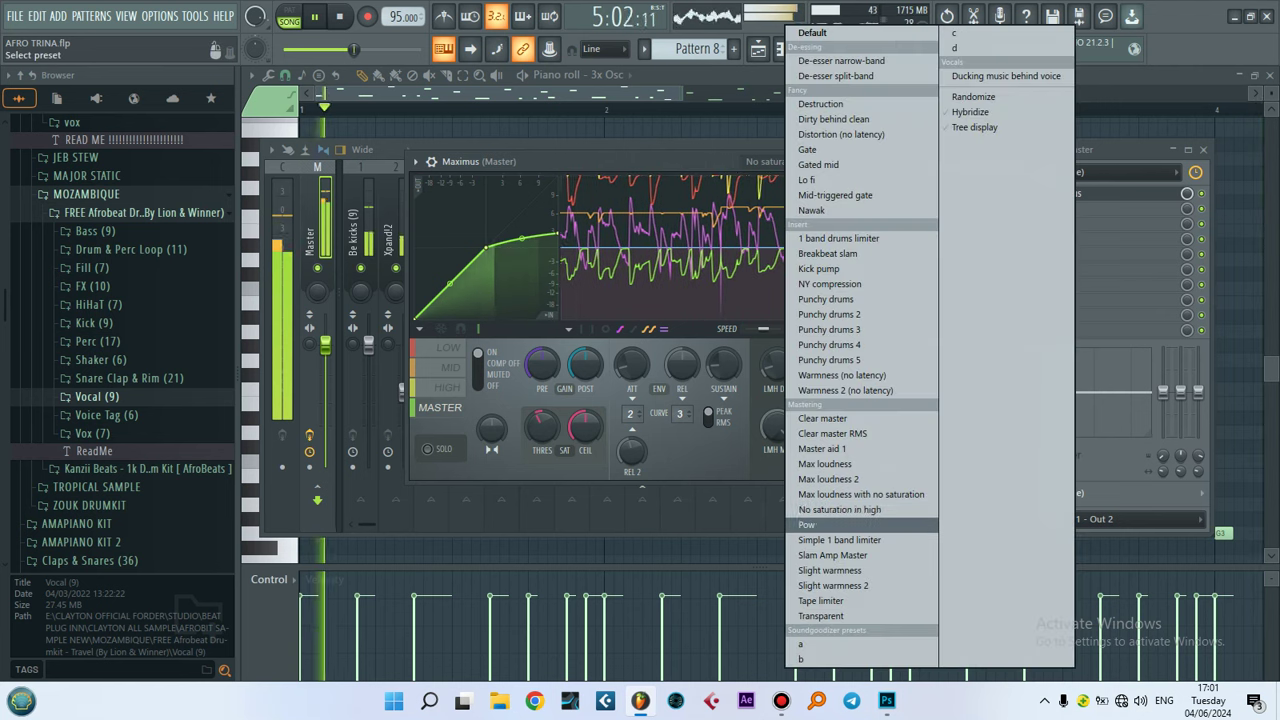
click(812, 524)
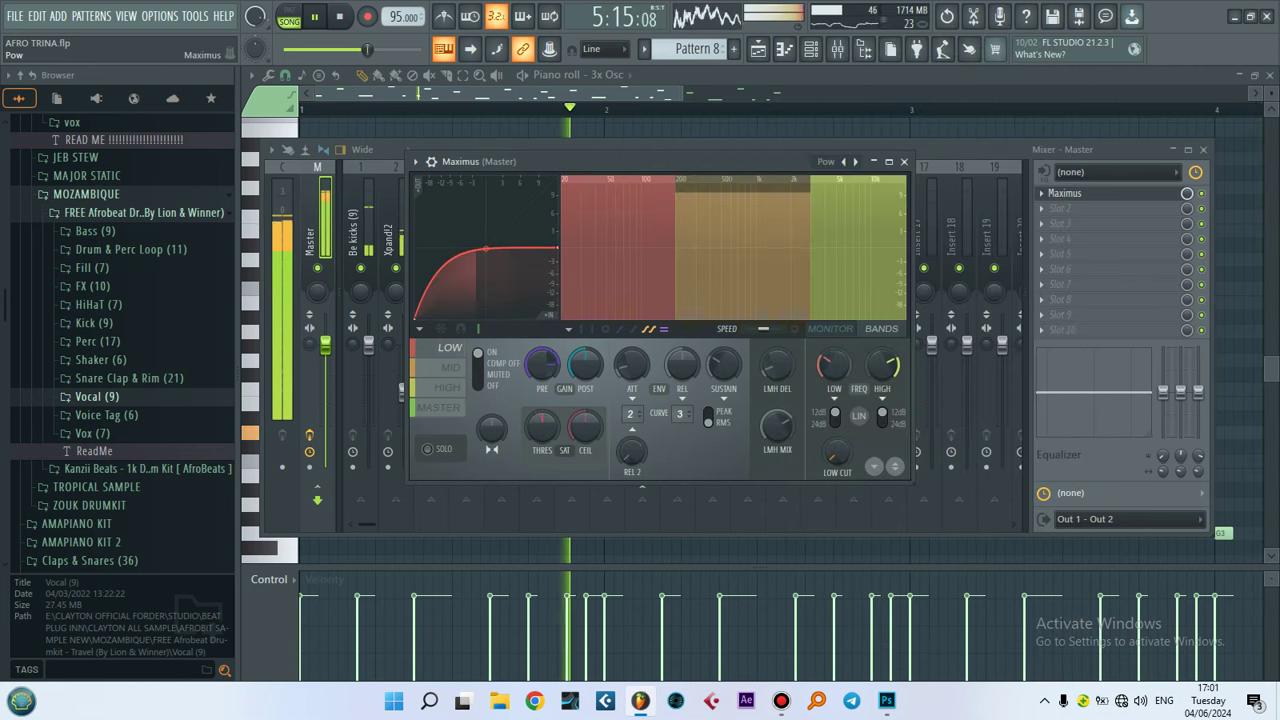
click(830, 161)
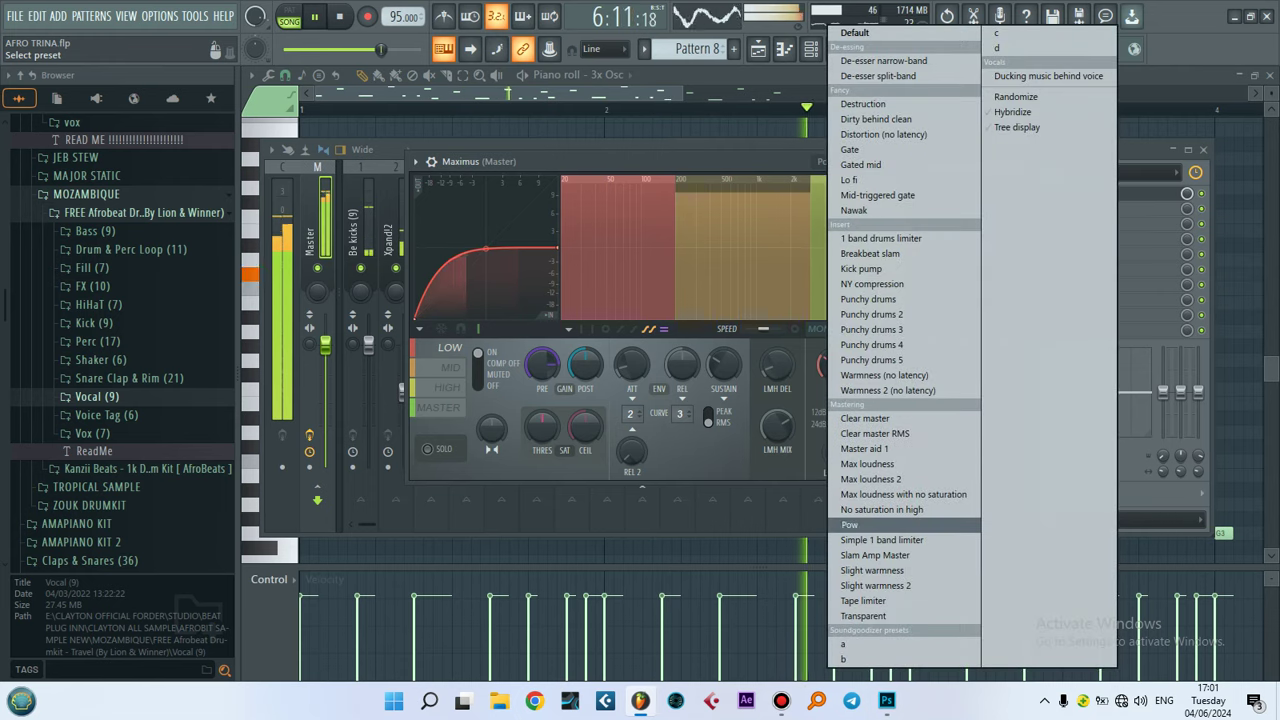
click(882, 540)
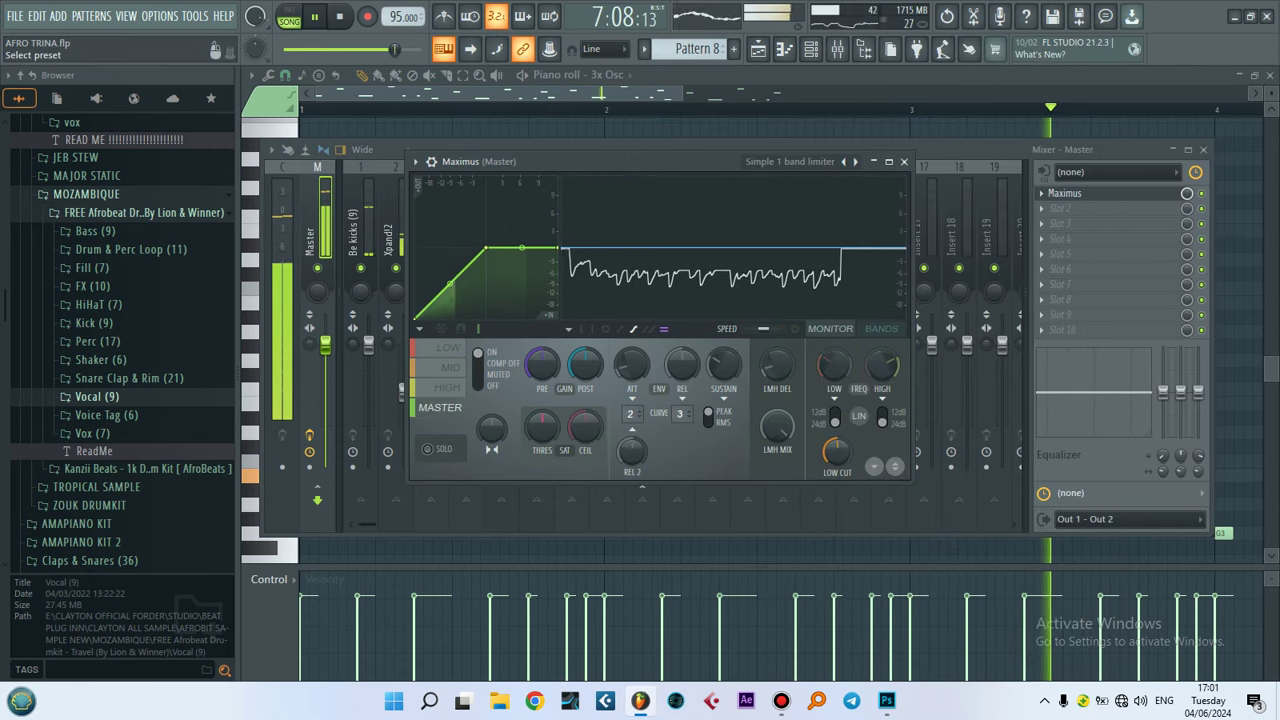
Load the Slam Amp Master preset in Maximus and replay the song from the start
click(800, 161)
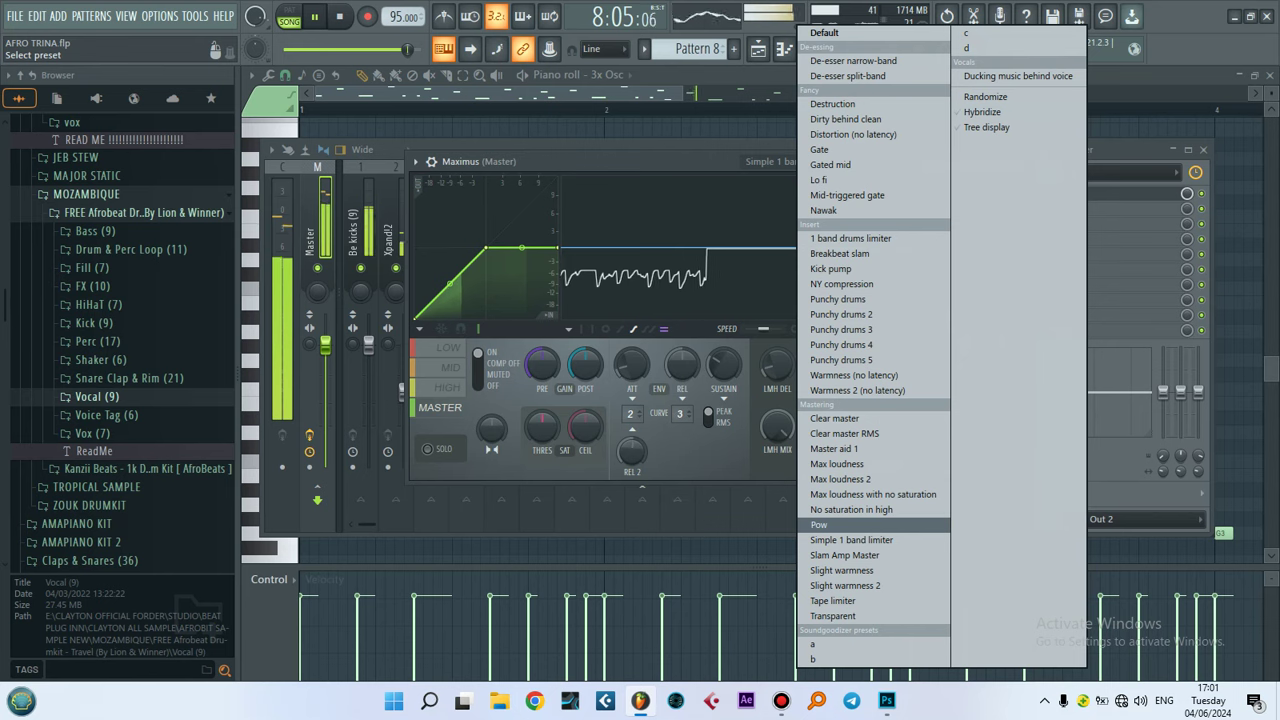
click(845, 555)
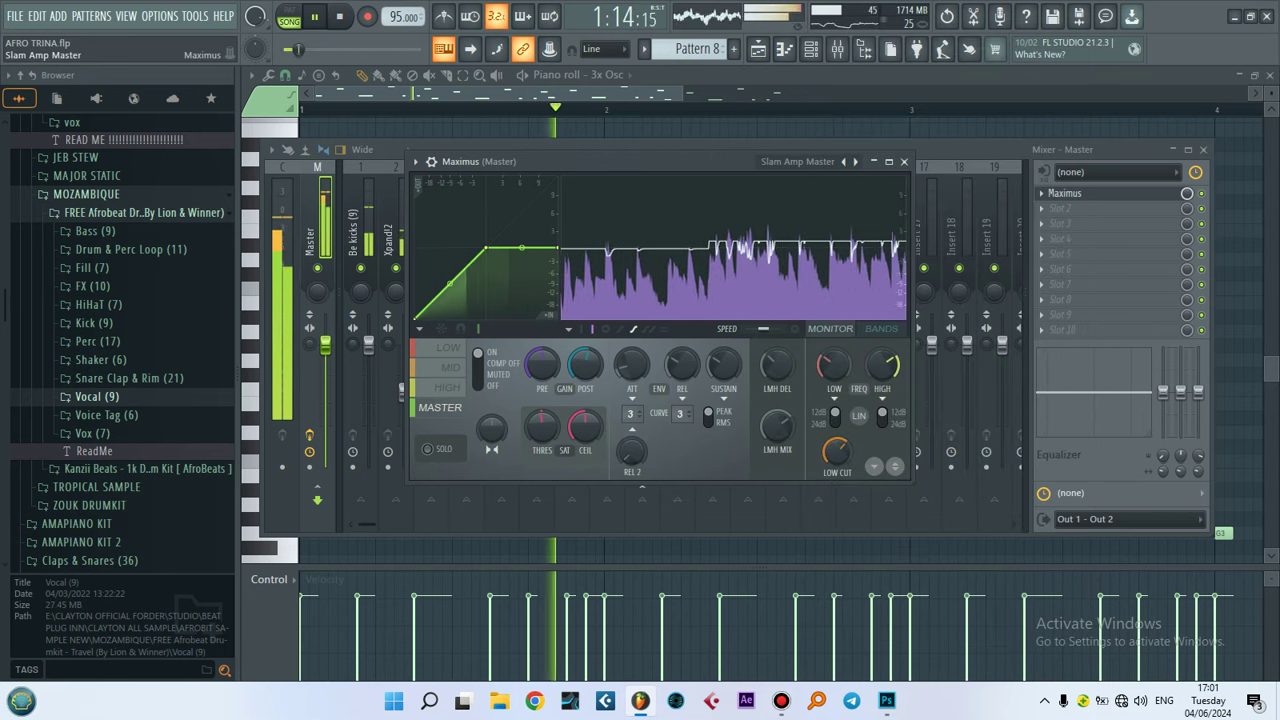
drag(300, 49, 328, 49)
key(space)
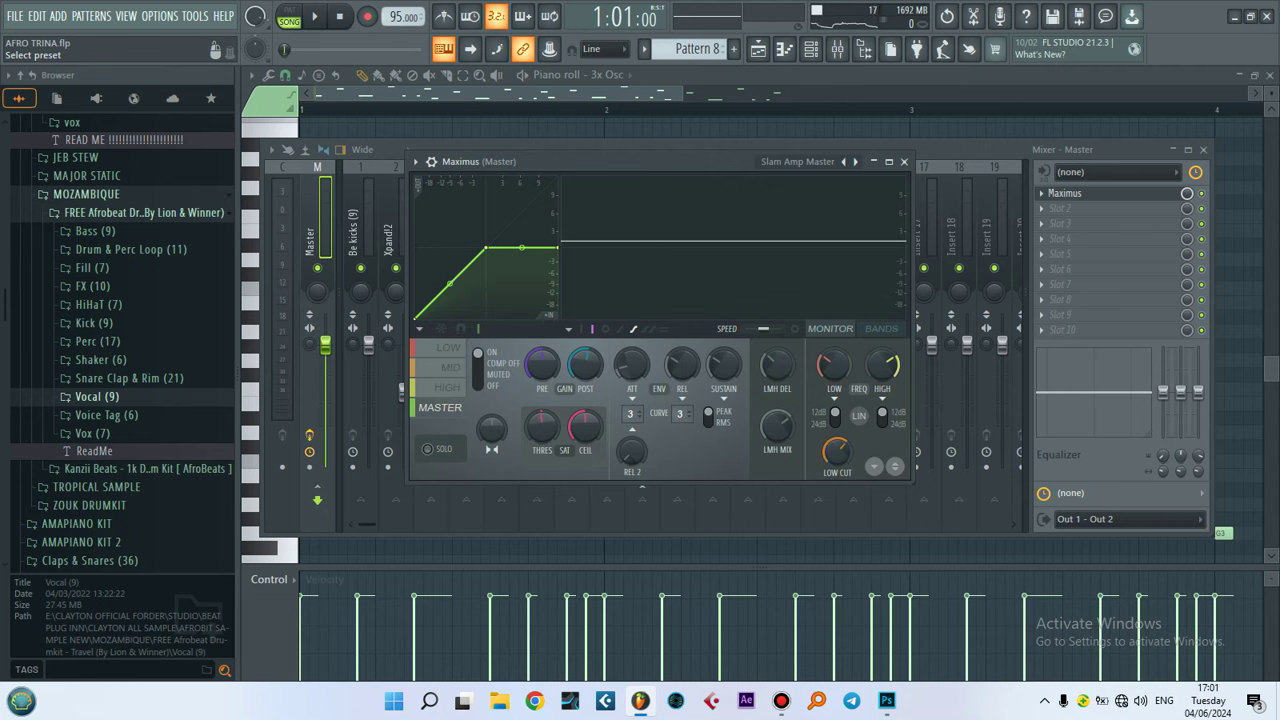
key(space)
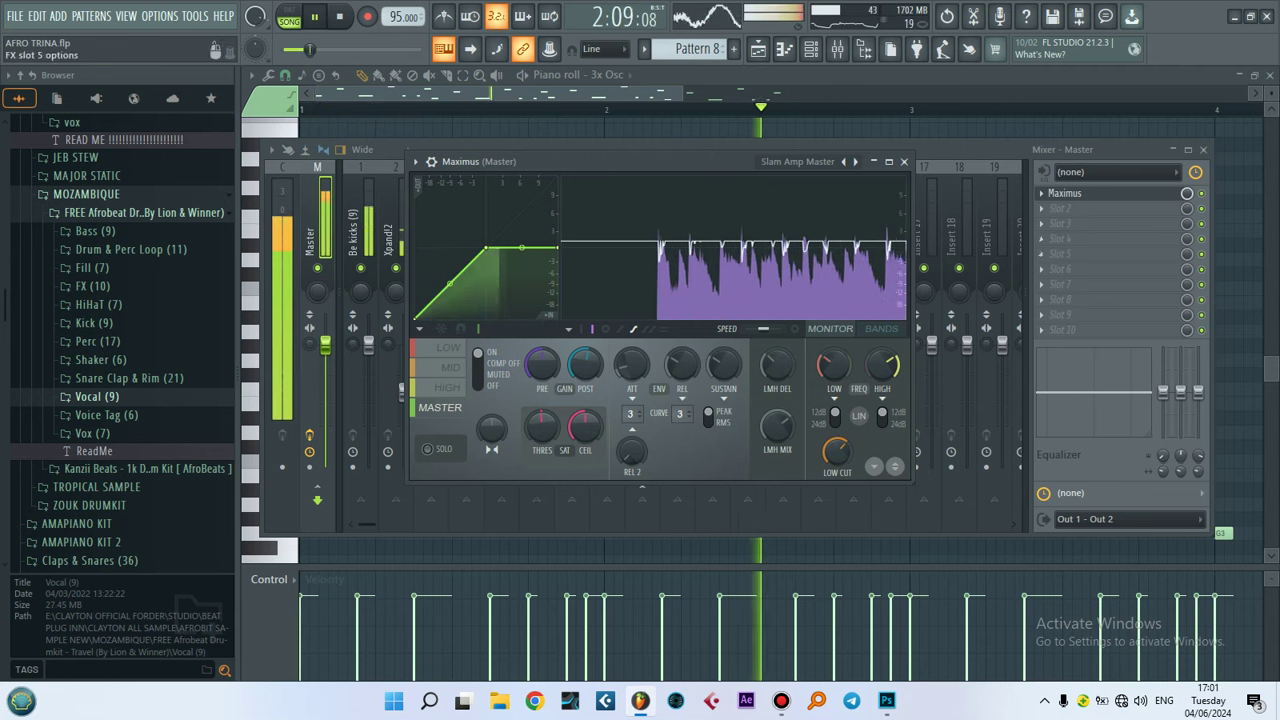
Close the Maximus window, play the song while watching the mixer levels, and stop playback
key(space)
key(Escape)
key(space)
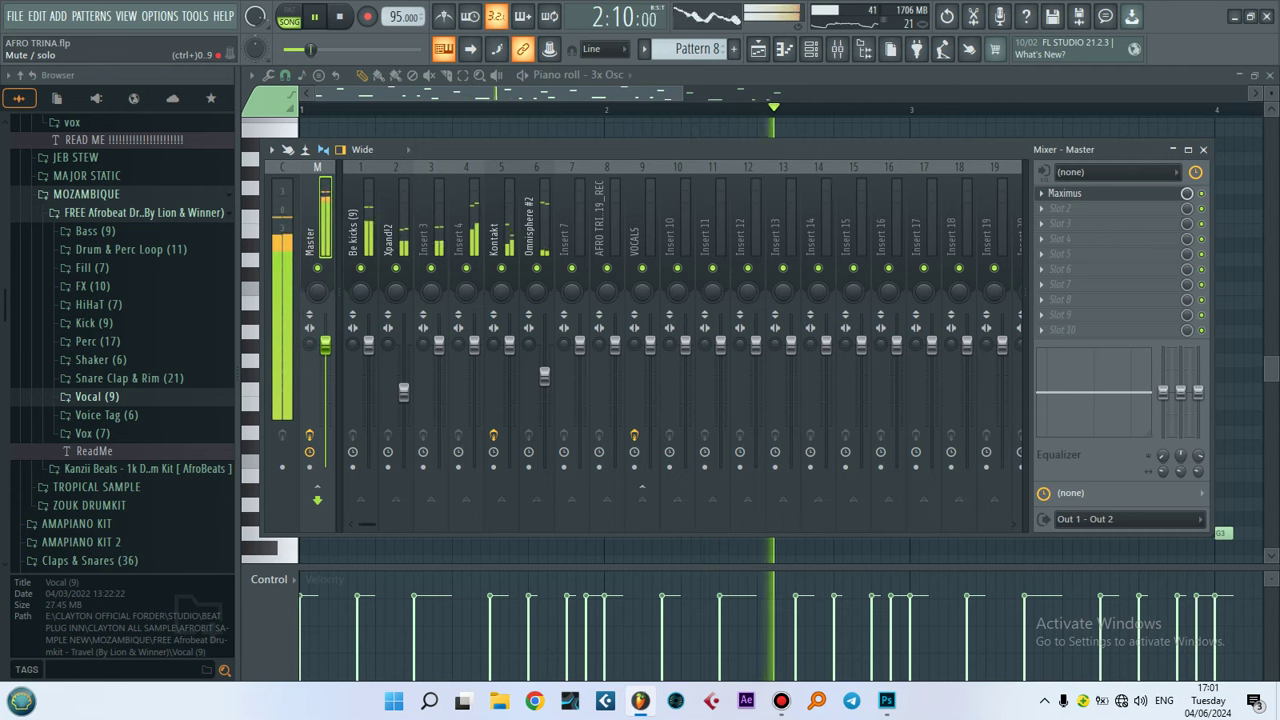
key(space)
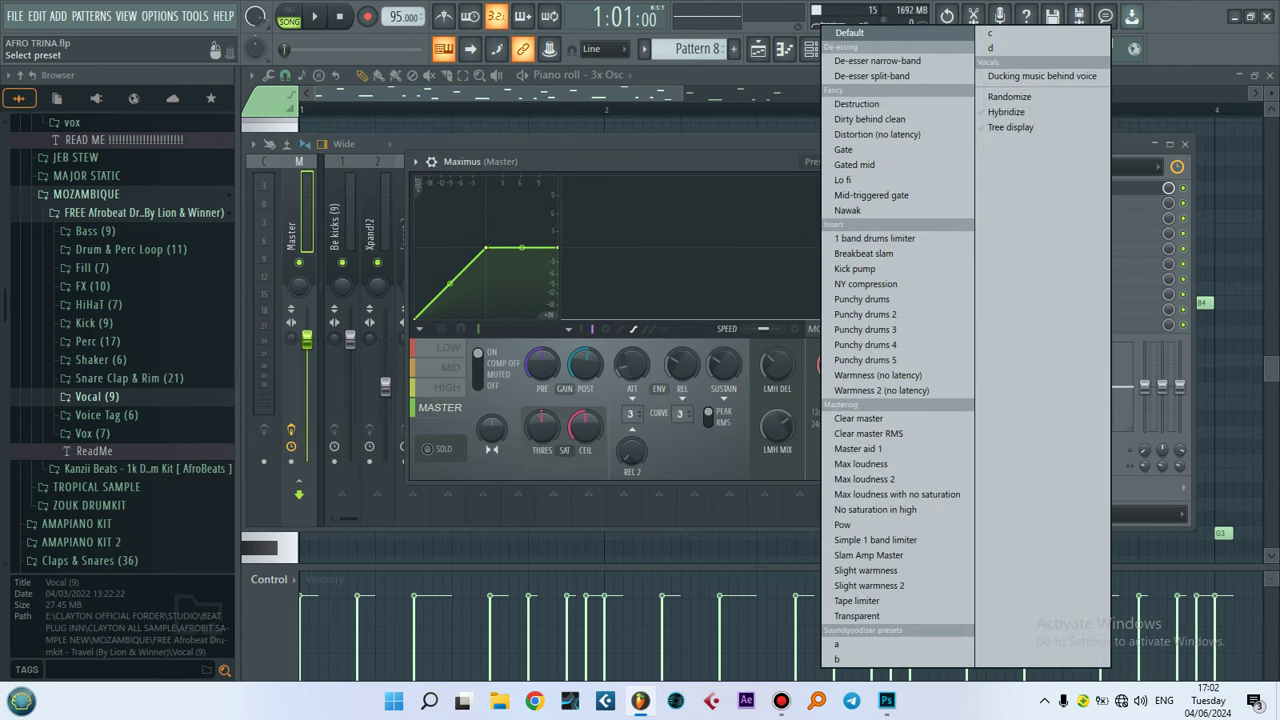
Reset Maximus on the Master track to the Default preset and play the song
key(Escape)
key(space)
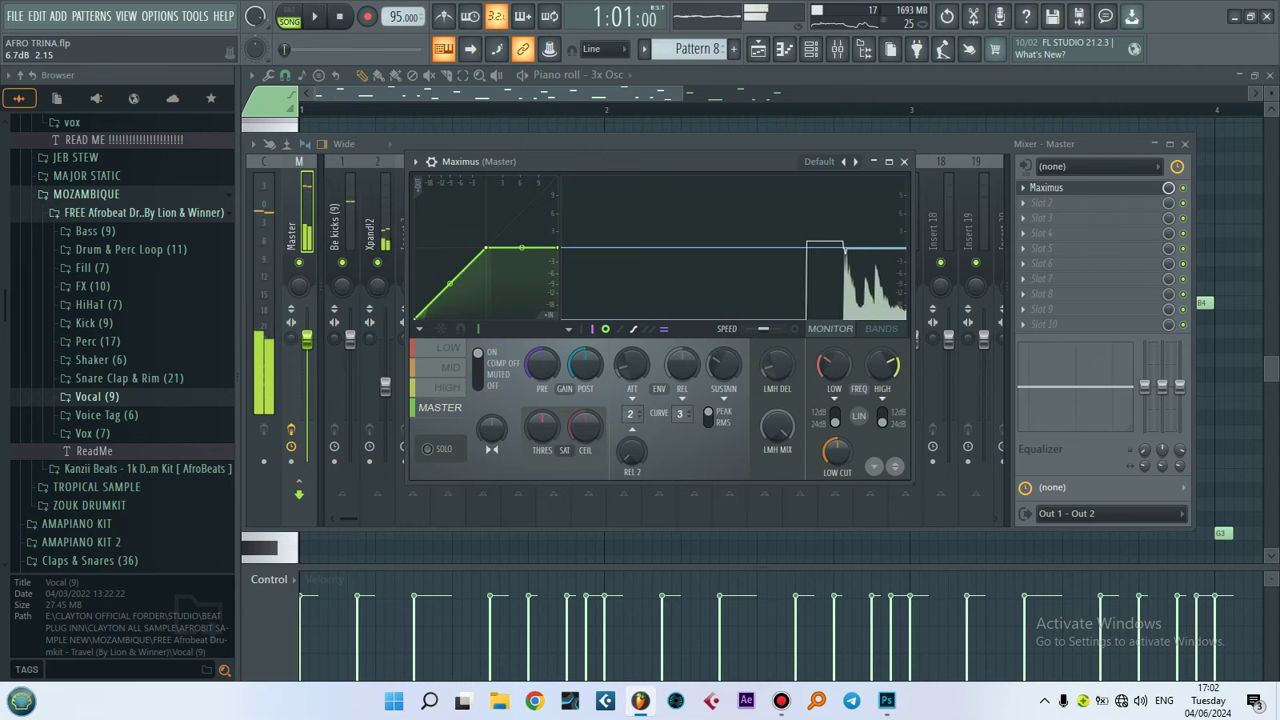
key(space)
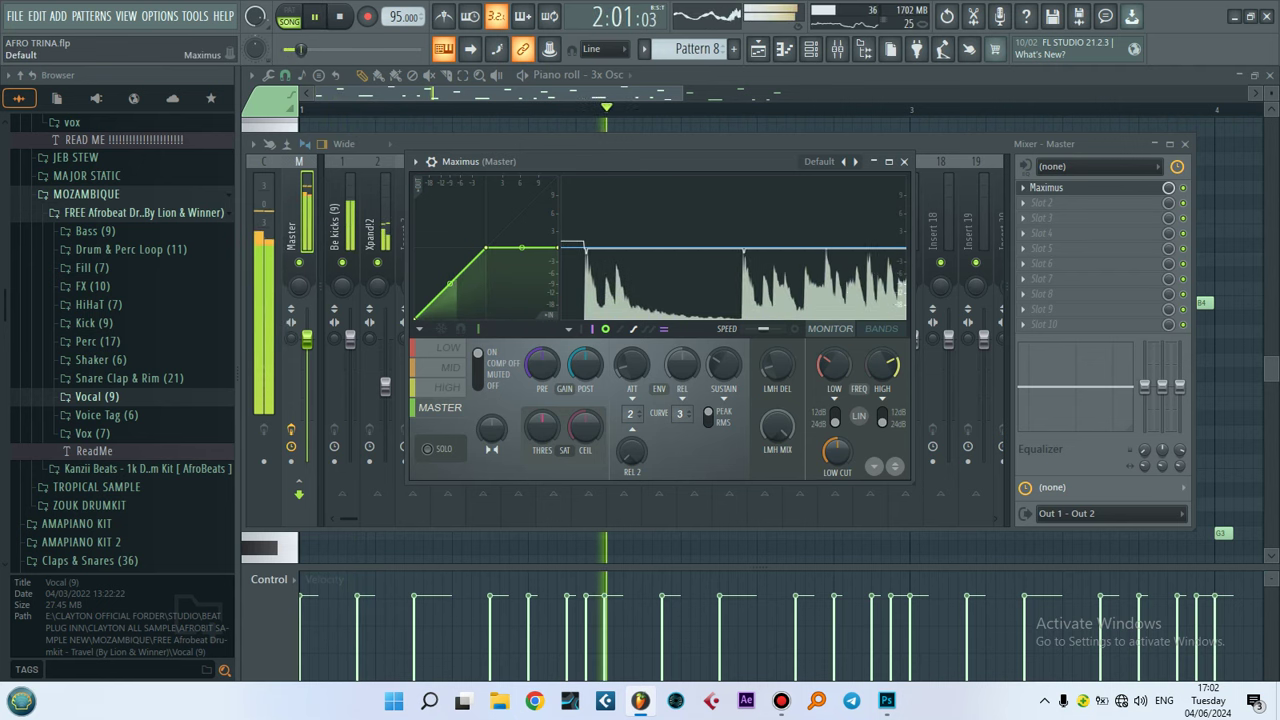
Maximize the Maximus window and replay the opening of the song to watch the master band's monitor
key(space)
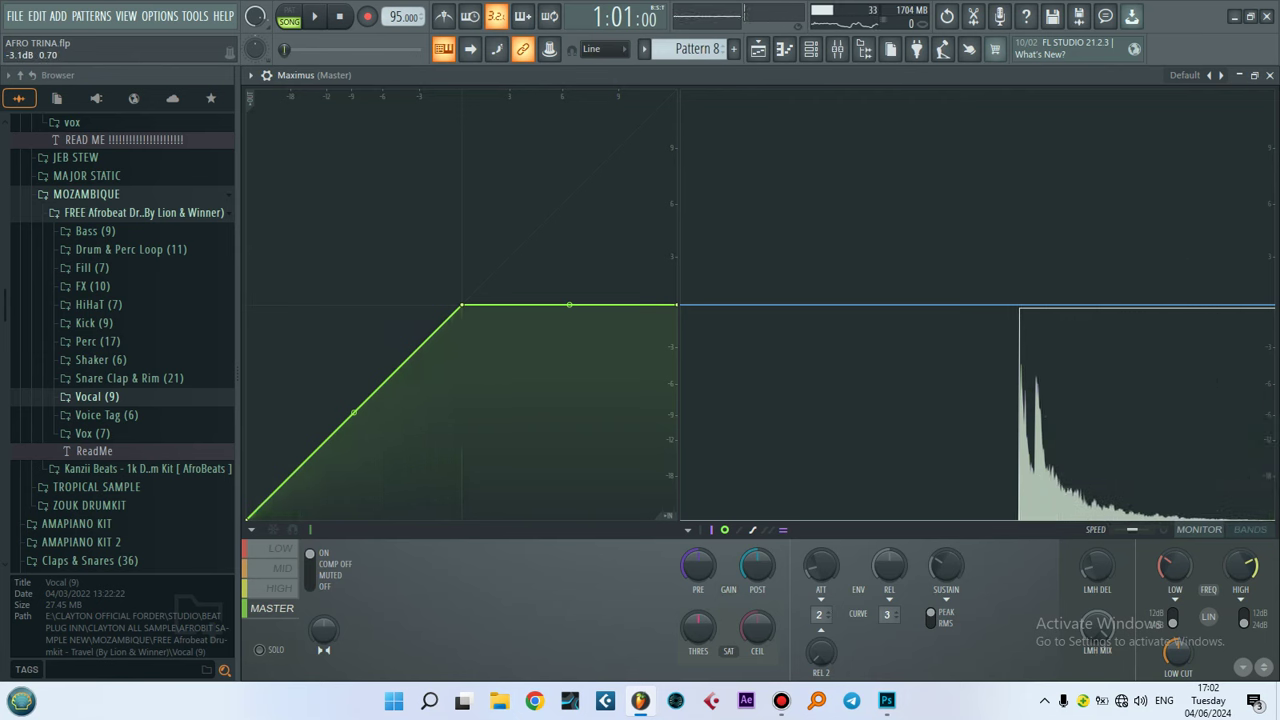
key(space)
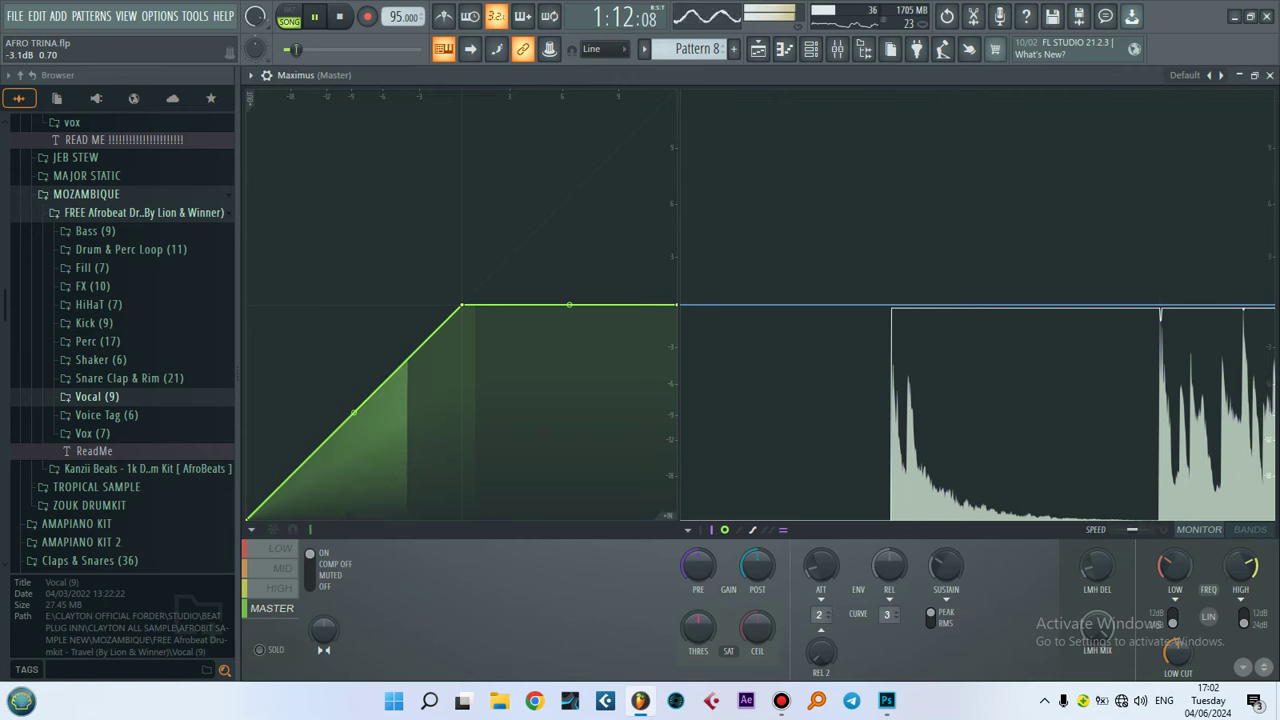
key(space)
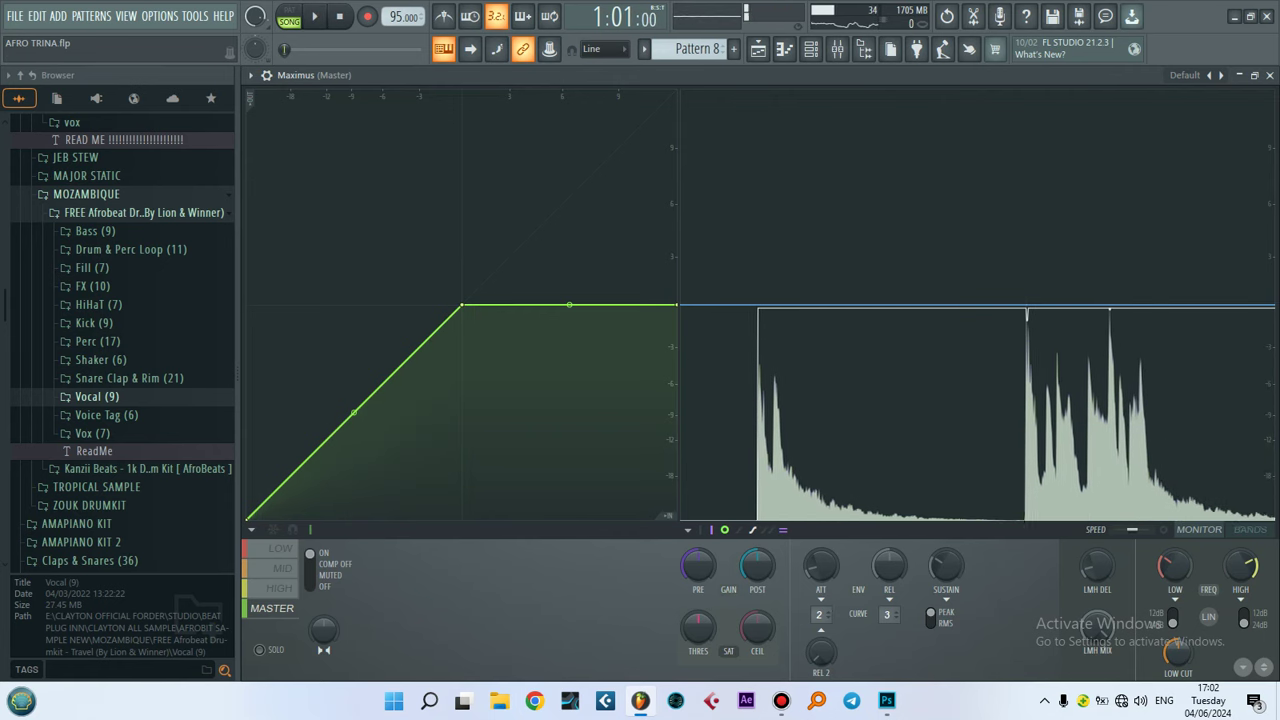
Turn on band solo in Maximus, listen to the separate bands, and replay the song with the low band soloed
click(259, 649)
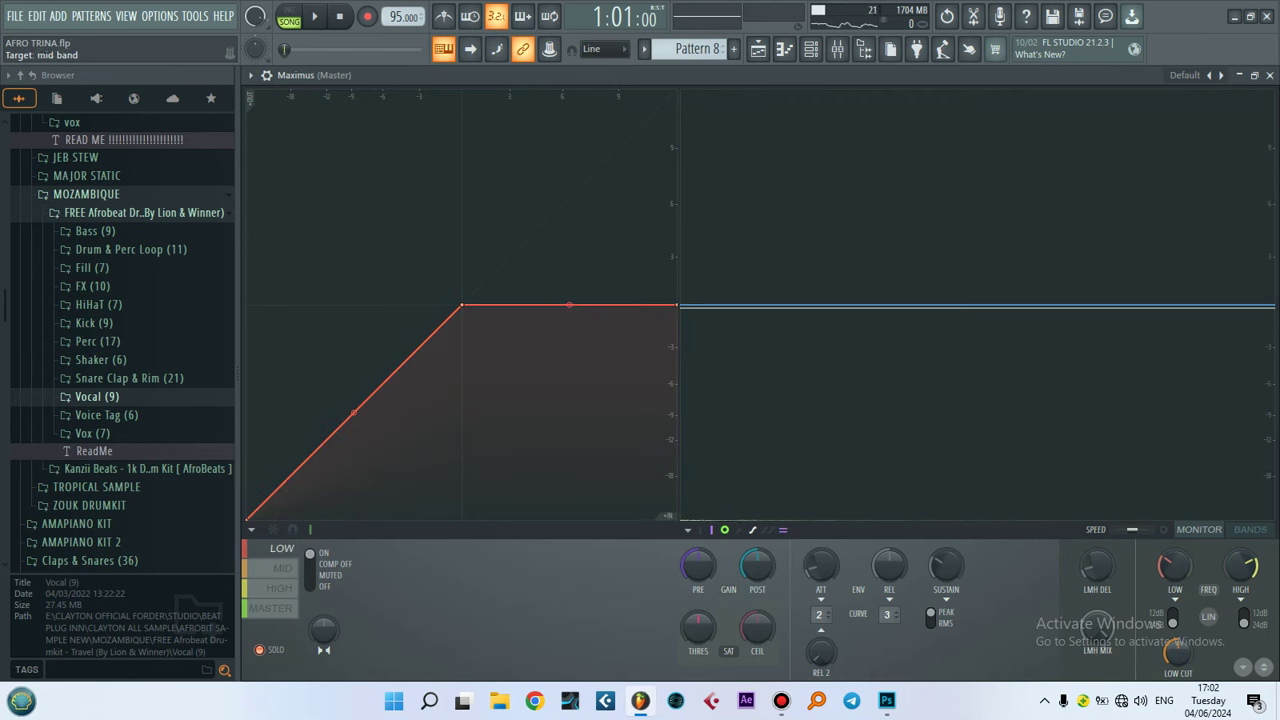
key(space)
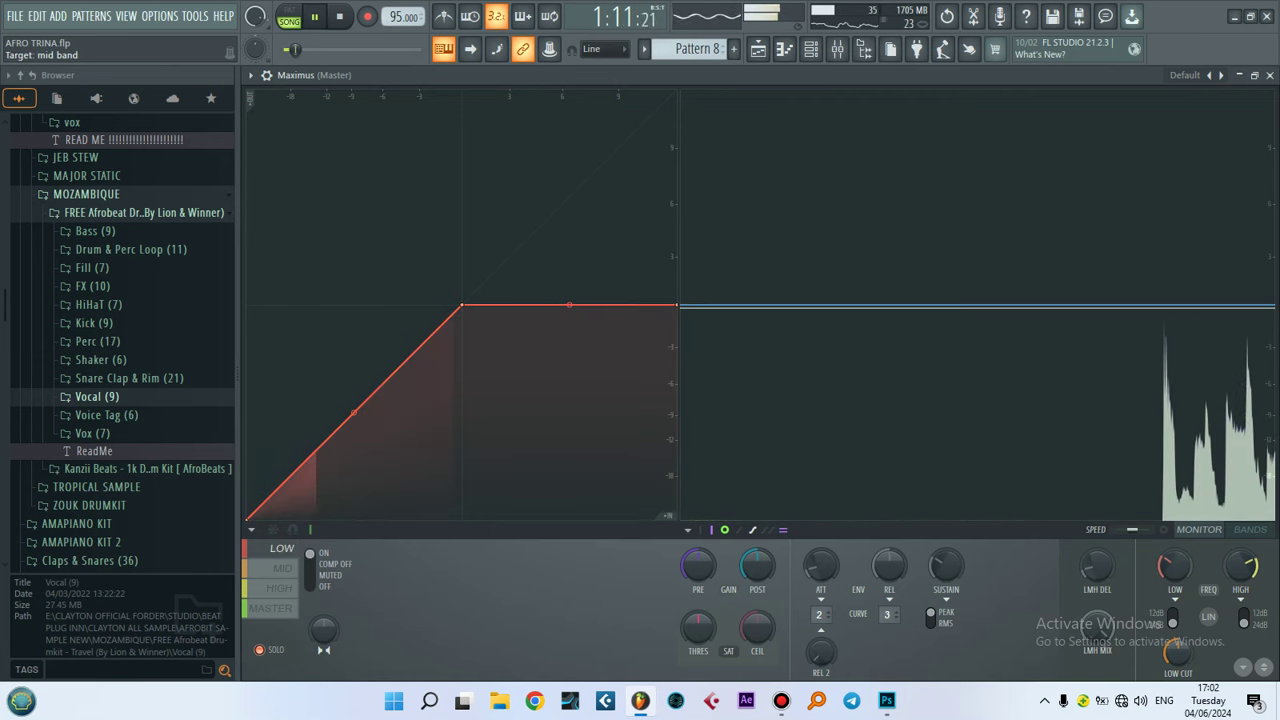
key(space)
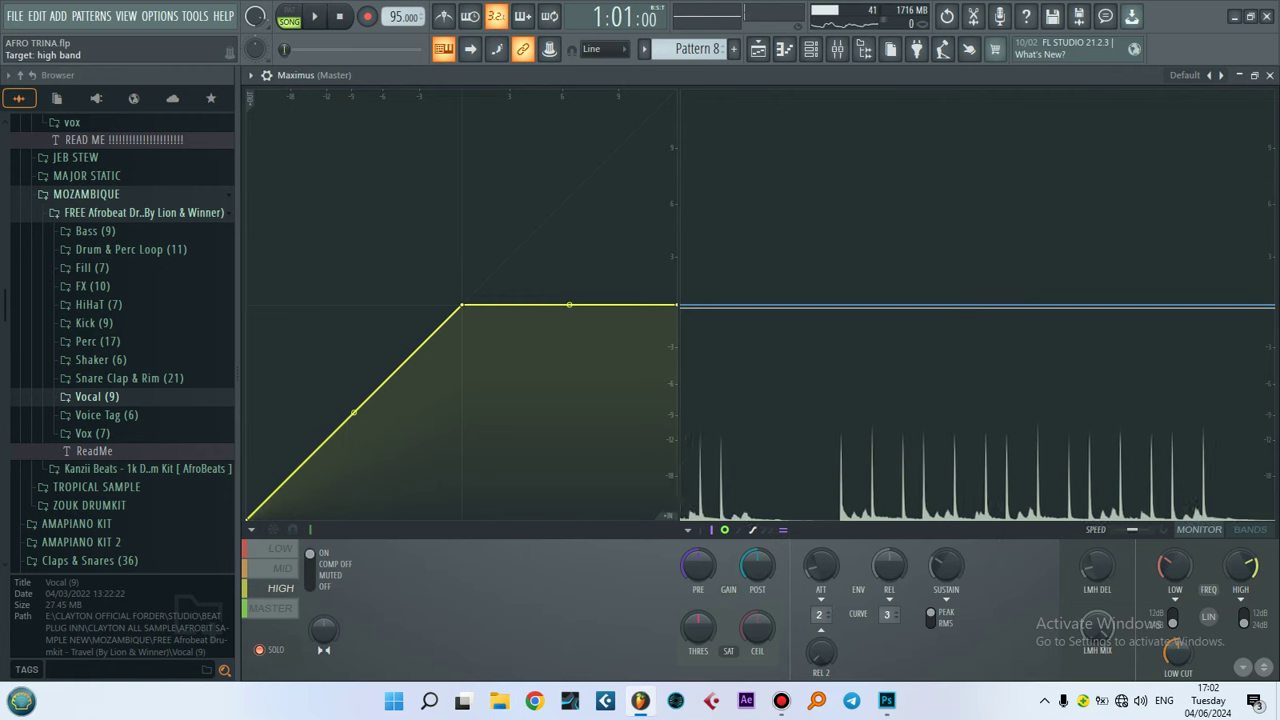
click(281, 548)
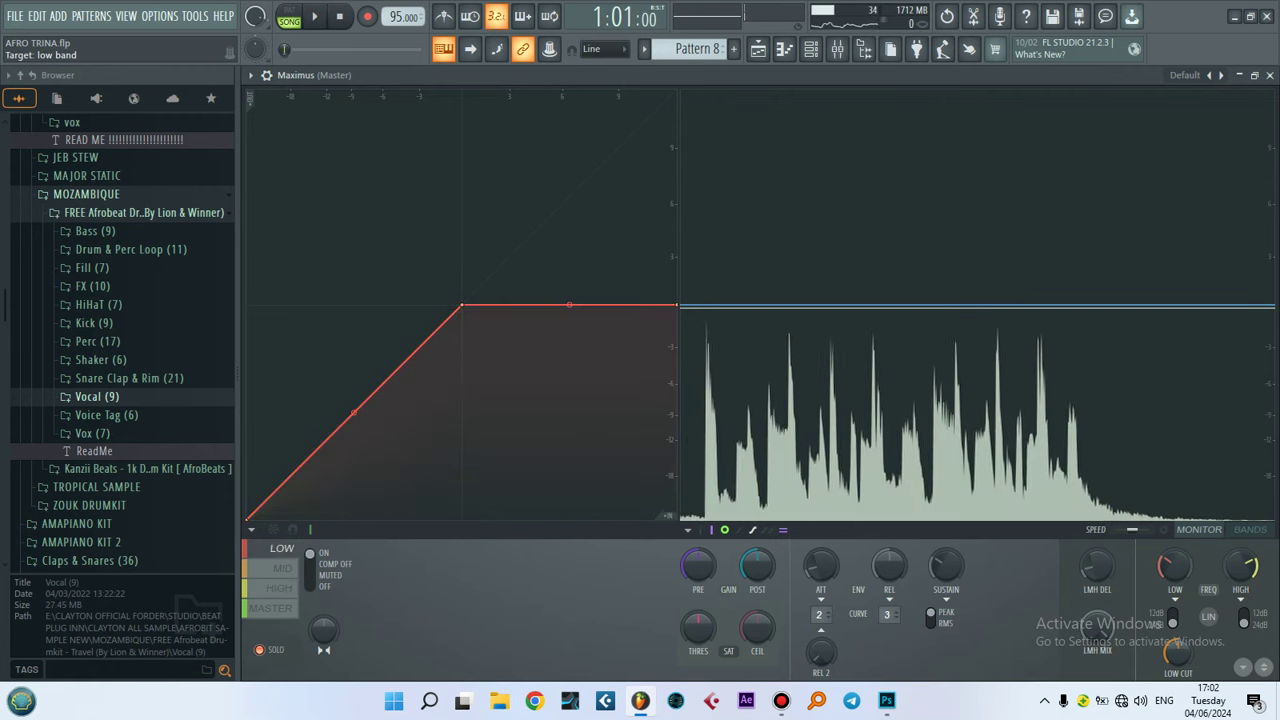
key(space)
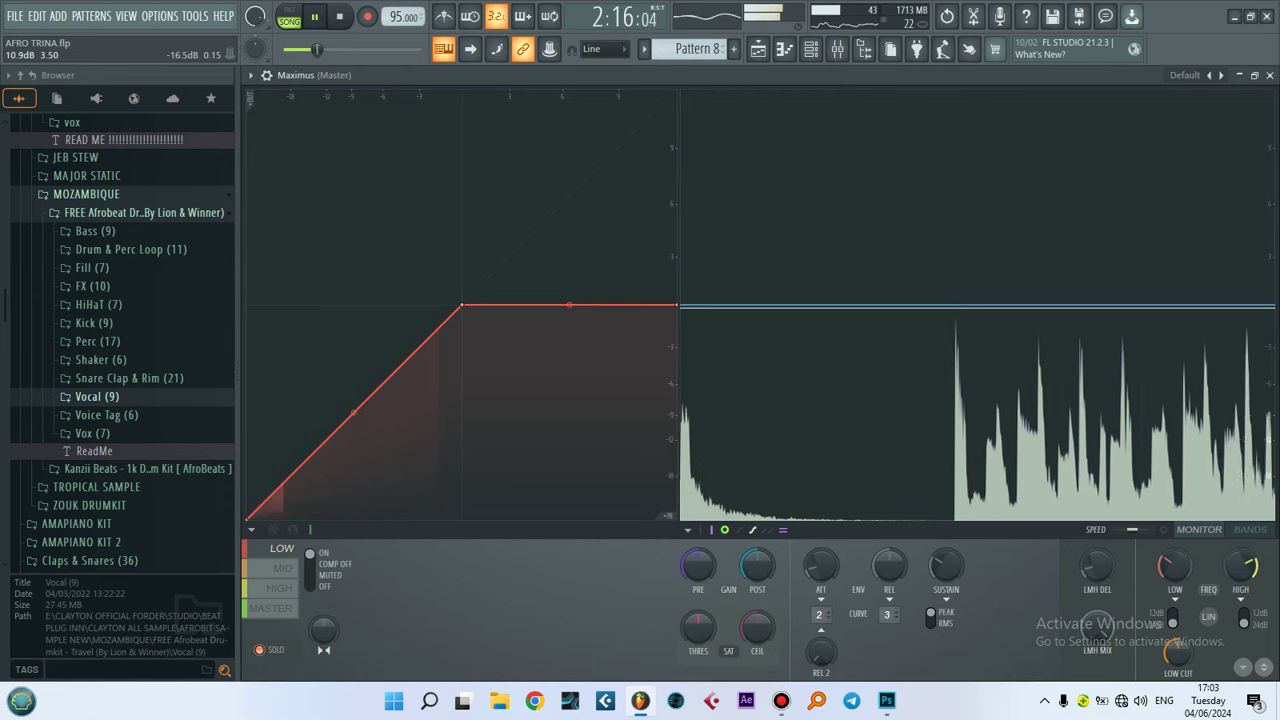
Adjust the soloed low band in Maximus, trying a 10.9 dB pre gain before settling on a 0.7 dB post gain
key(space)
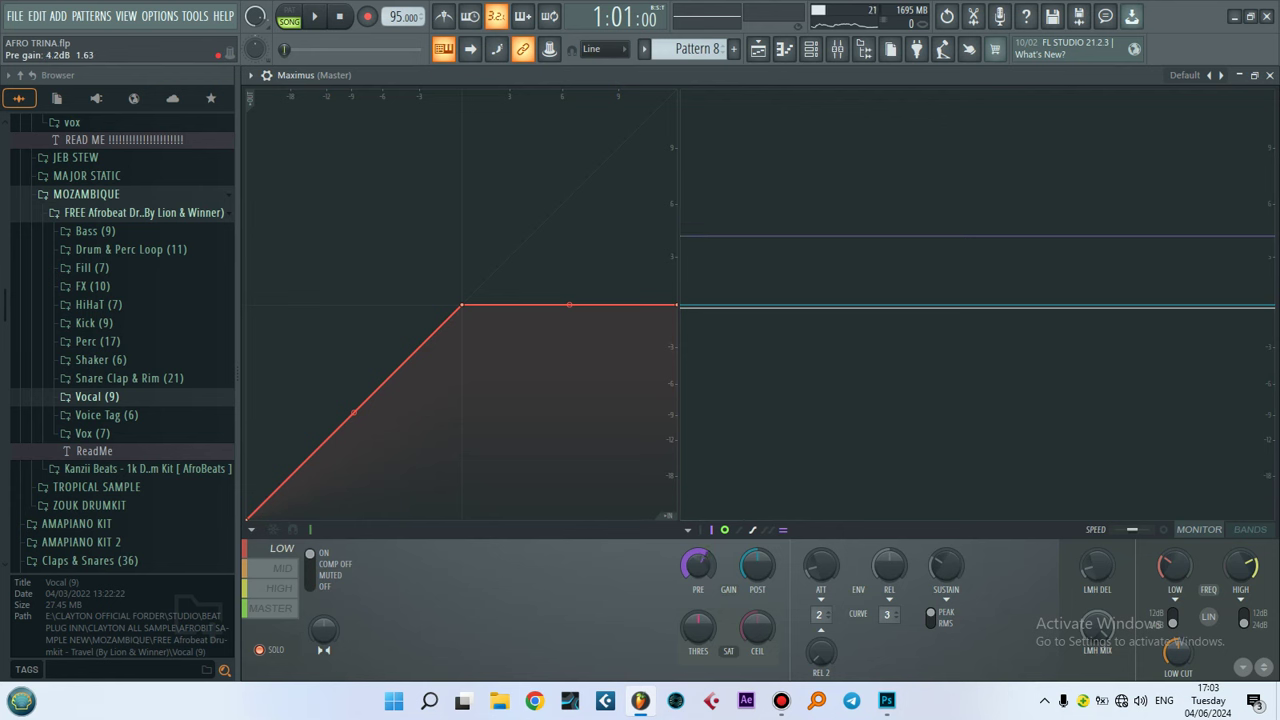
key(space)
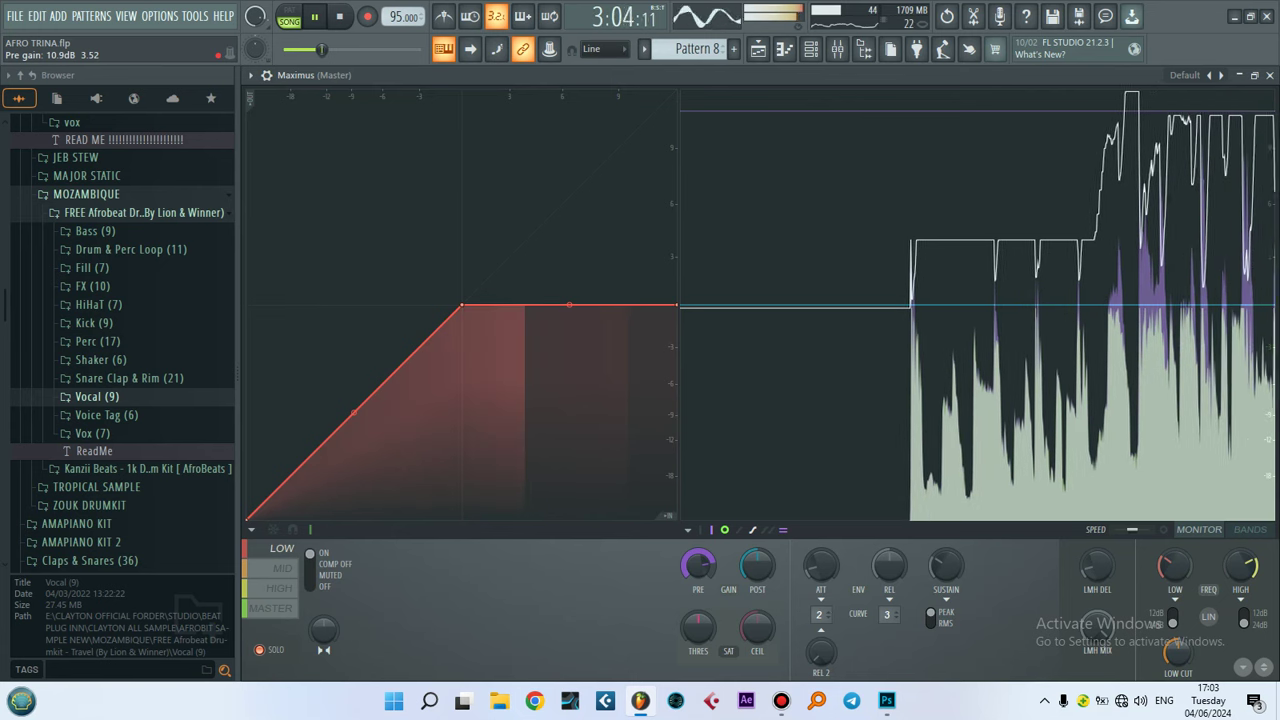
key(space)
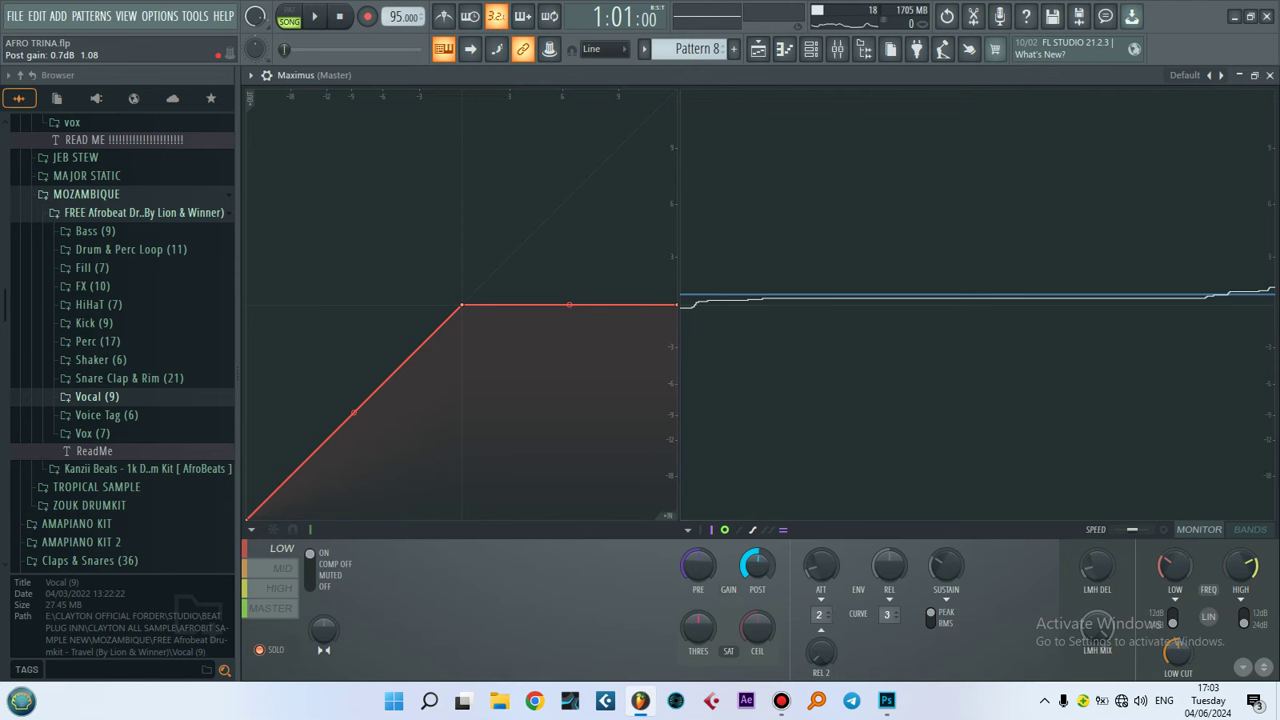
key(space)
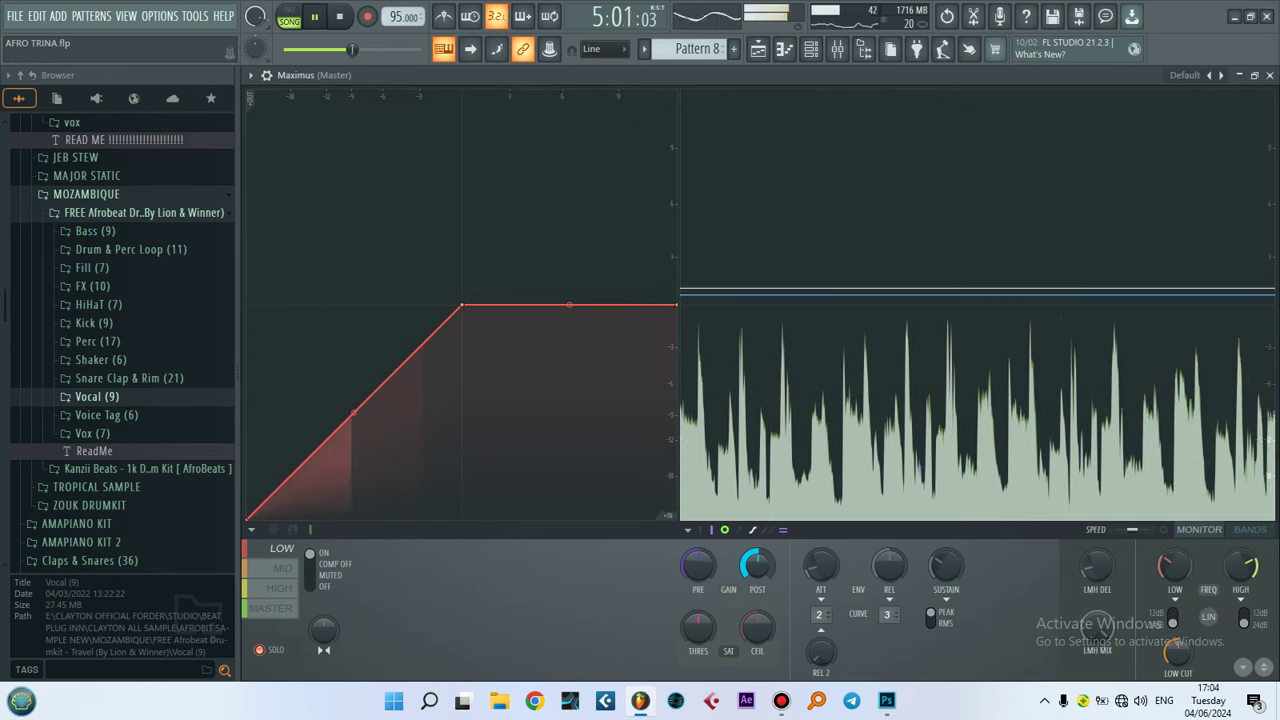
key(space)
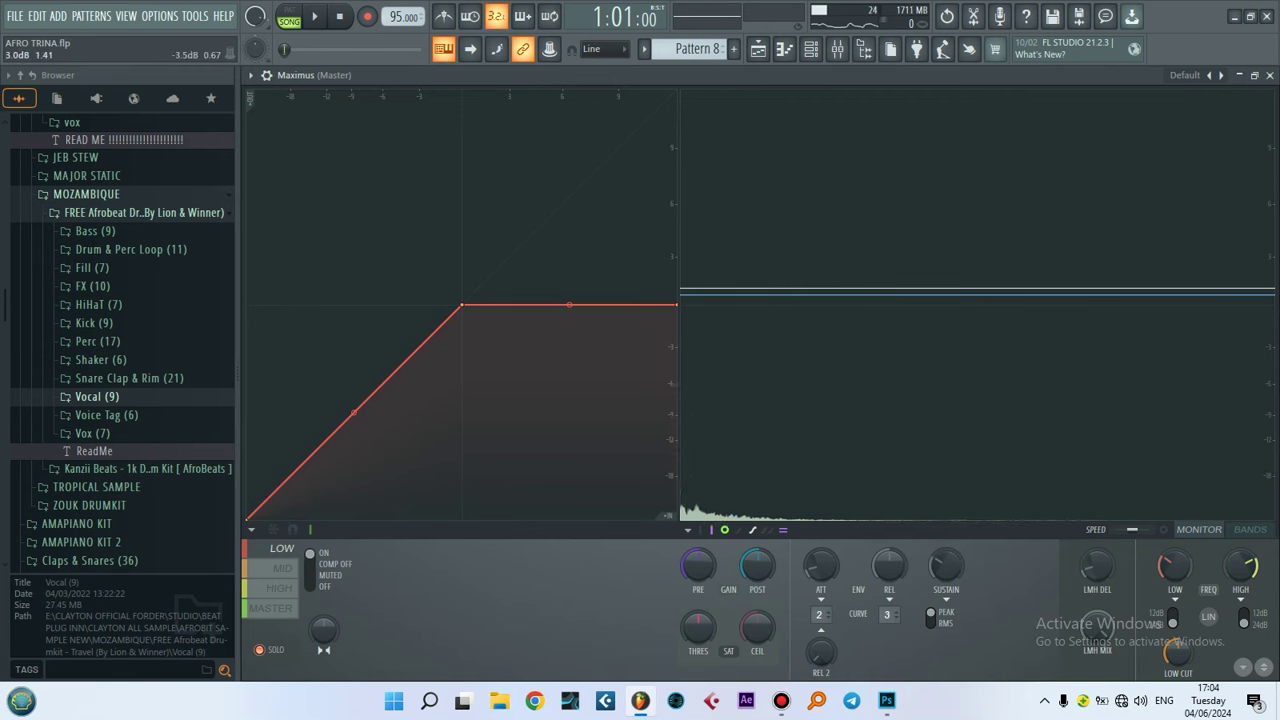
Listen to the soloed mid band in Maximus, slightly lower its pre and post gain, and replay the song
click(284, 568)
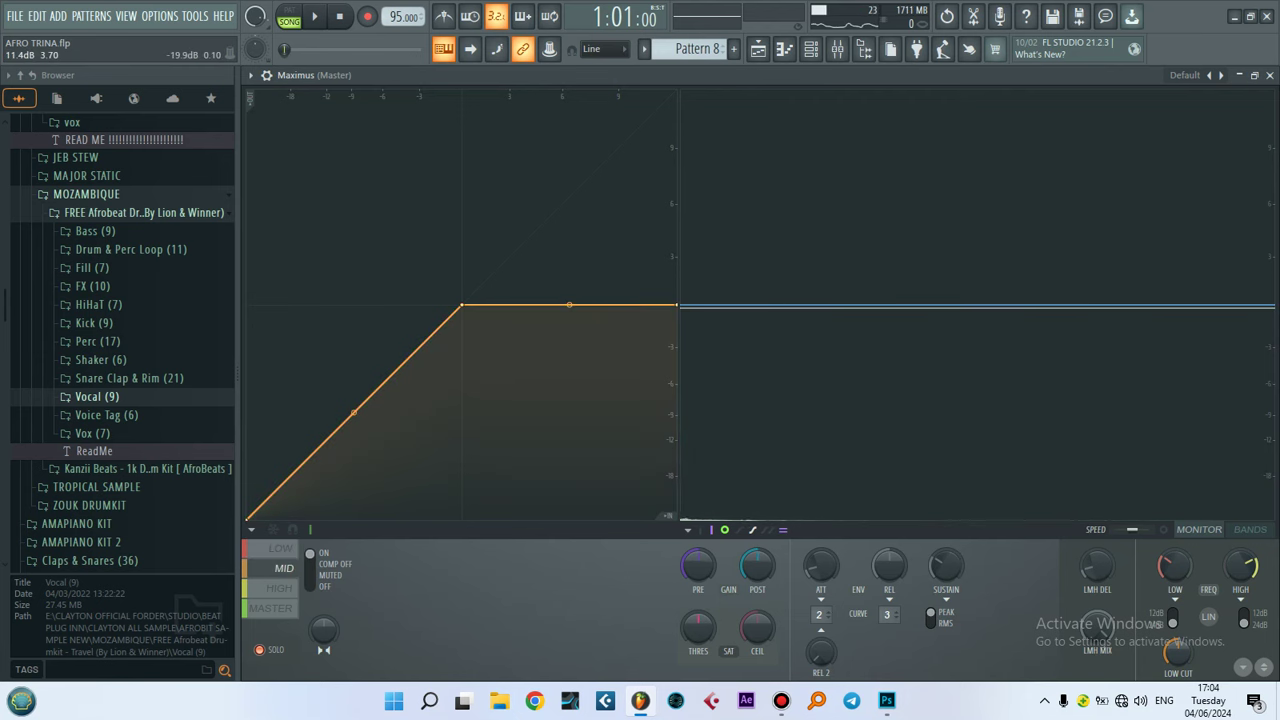
key(space)
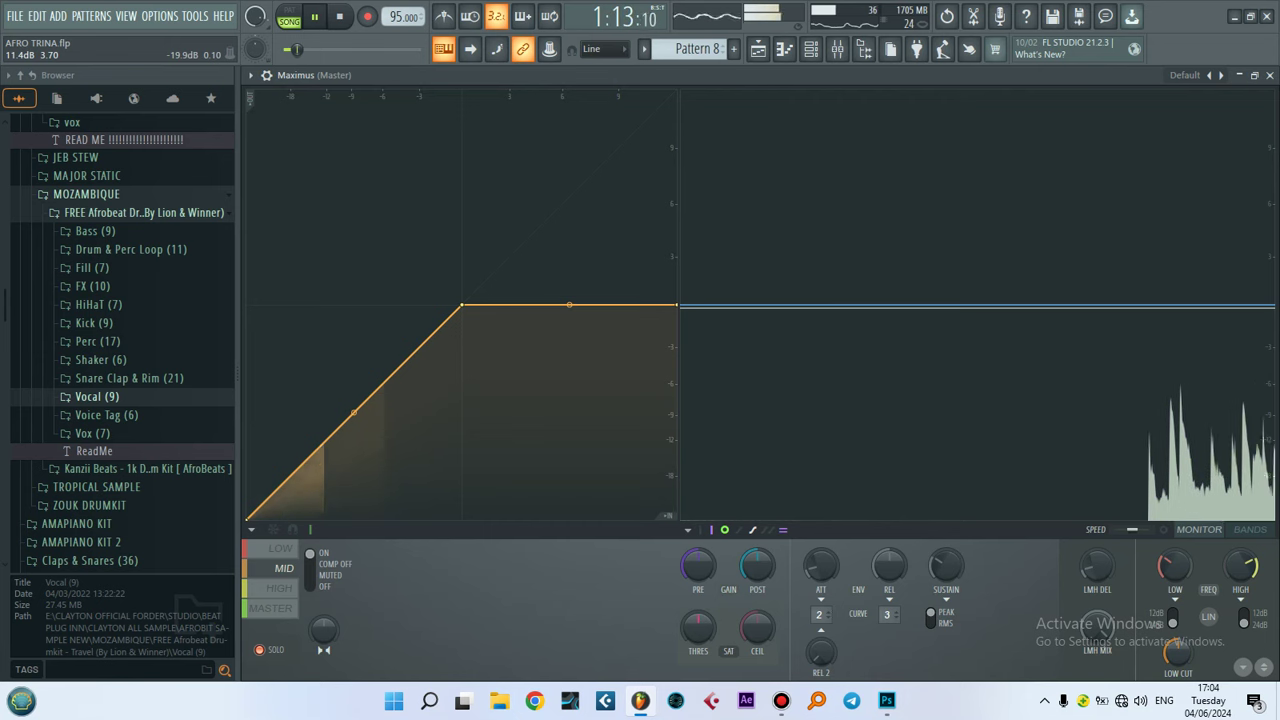
key(space)
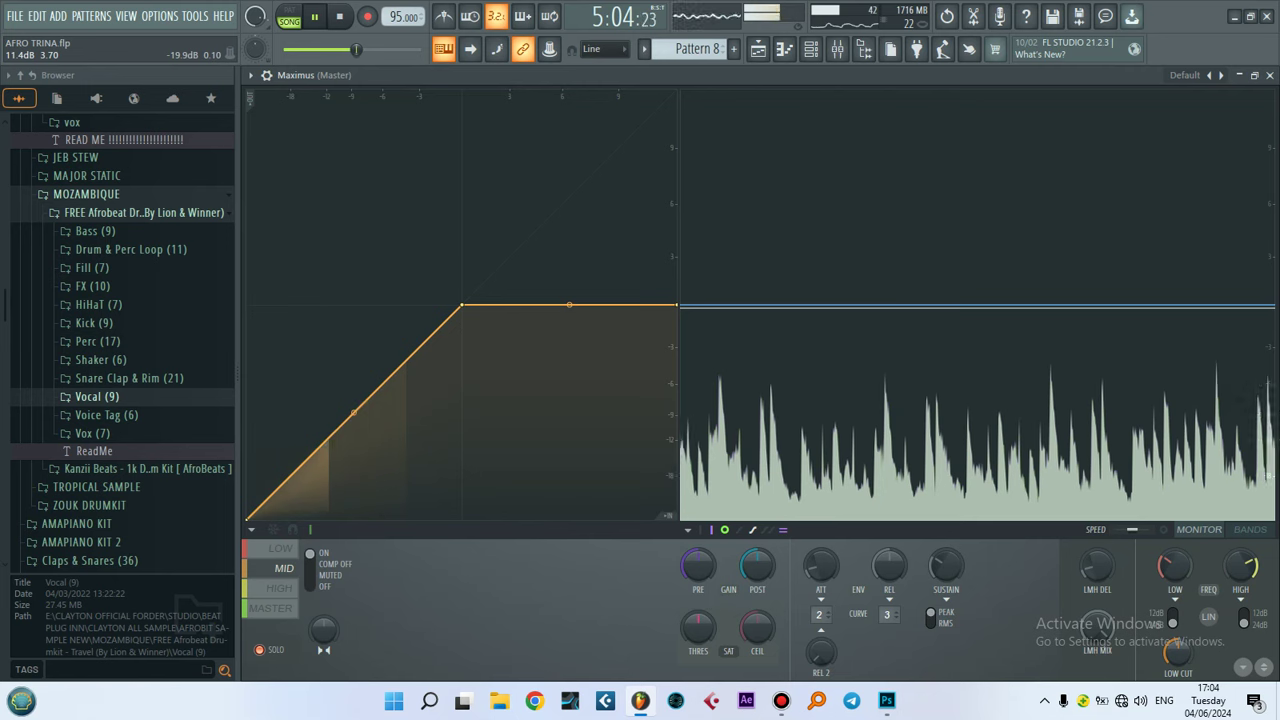
key(space)
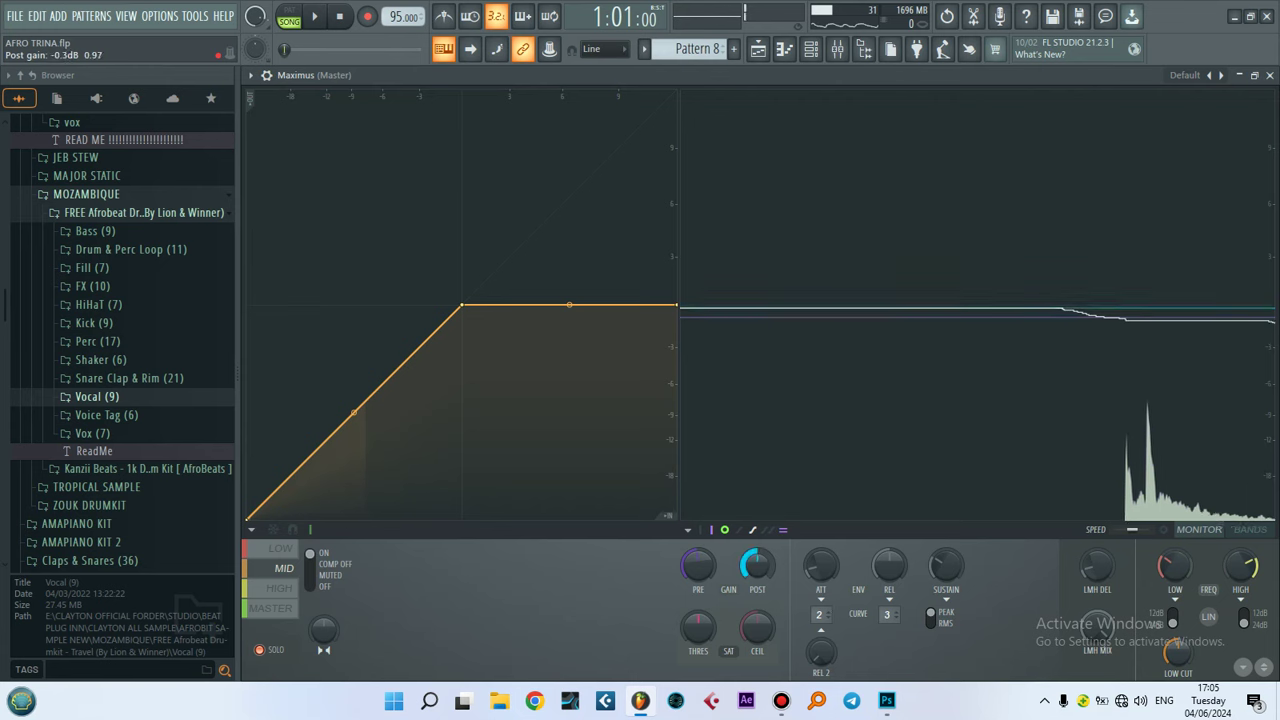
key(space)
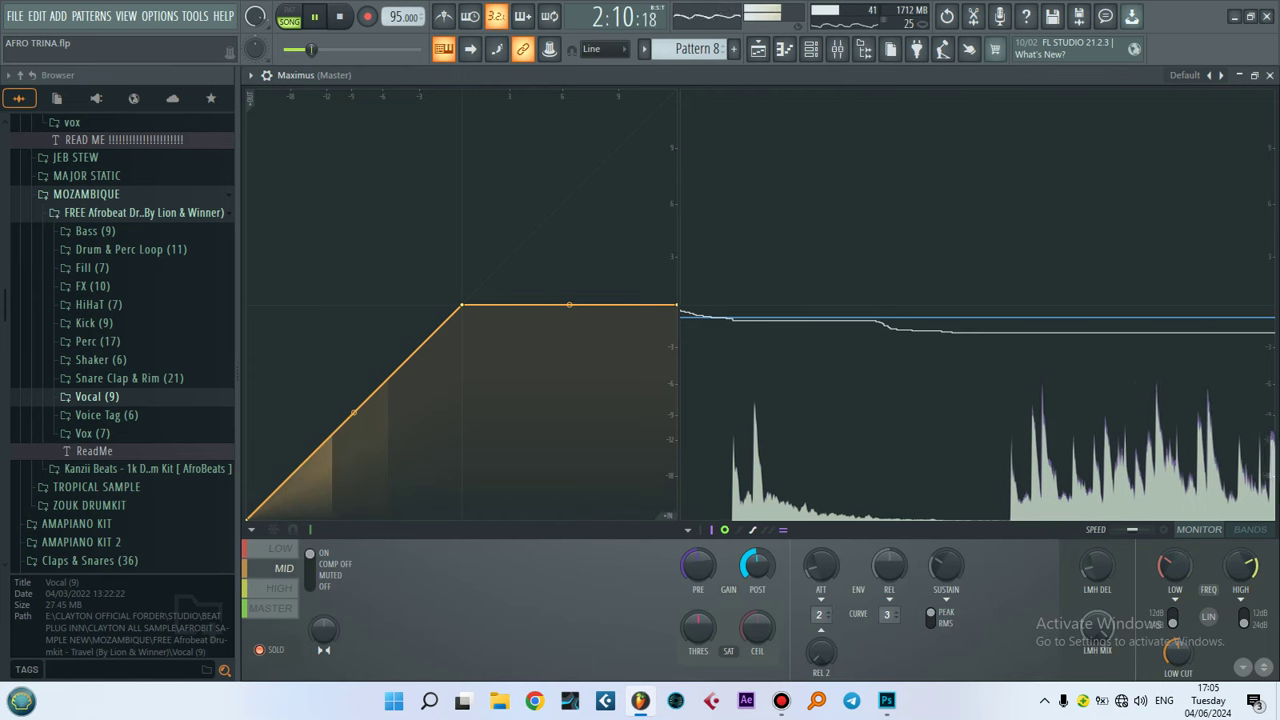
key(space)
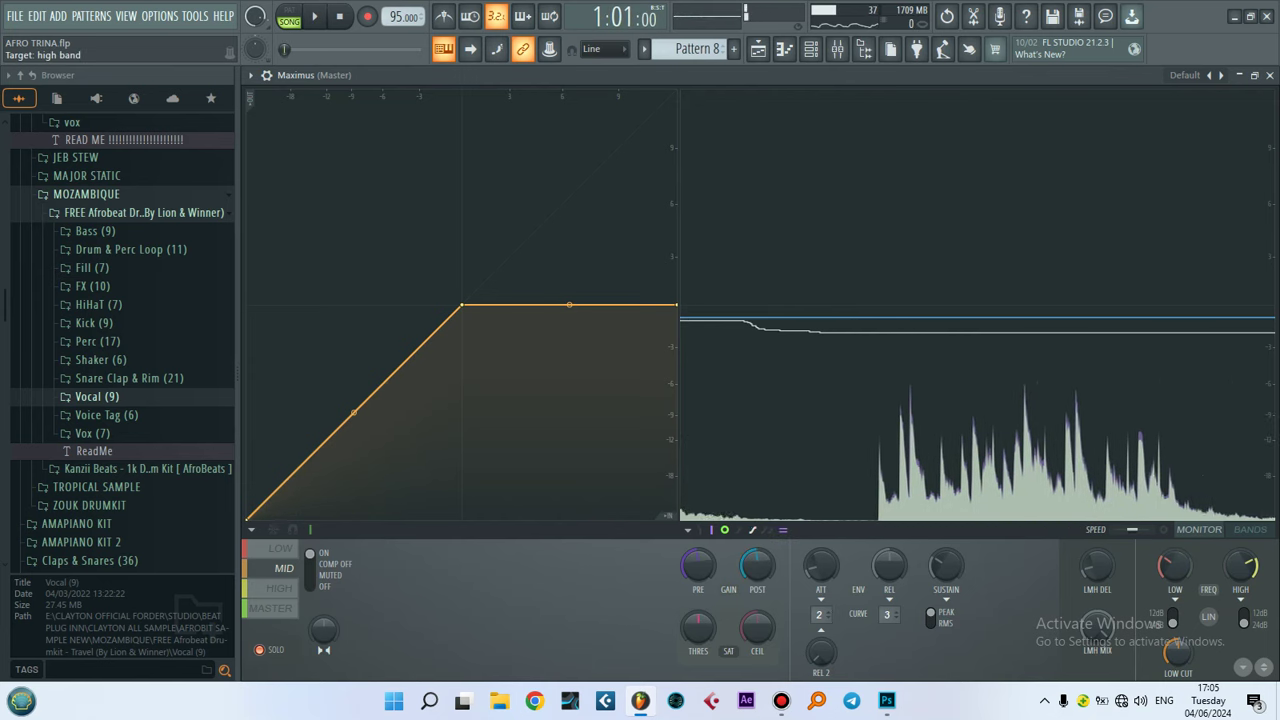
Play the opening of the song with the high band soloed in Maximus, and stop playback
click(281, 588)
key(space)
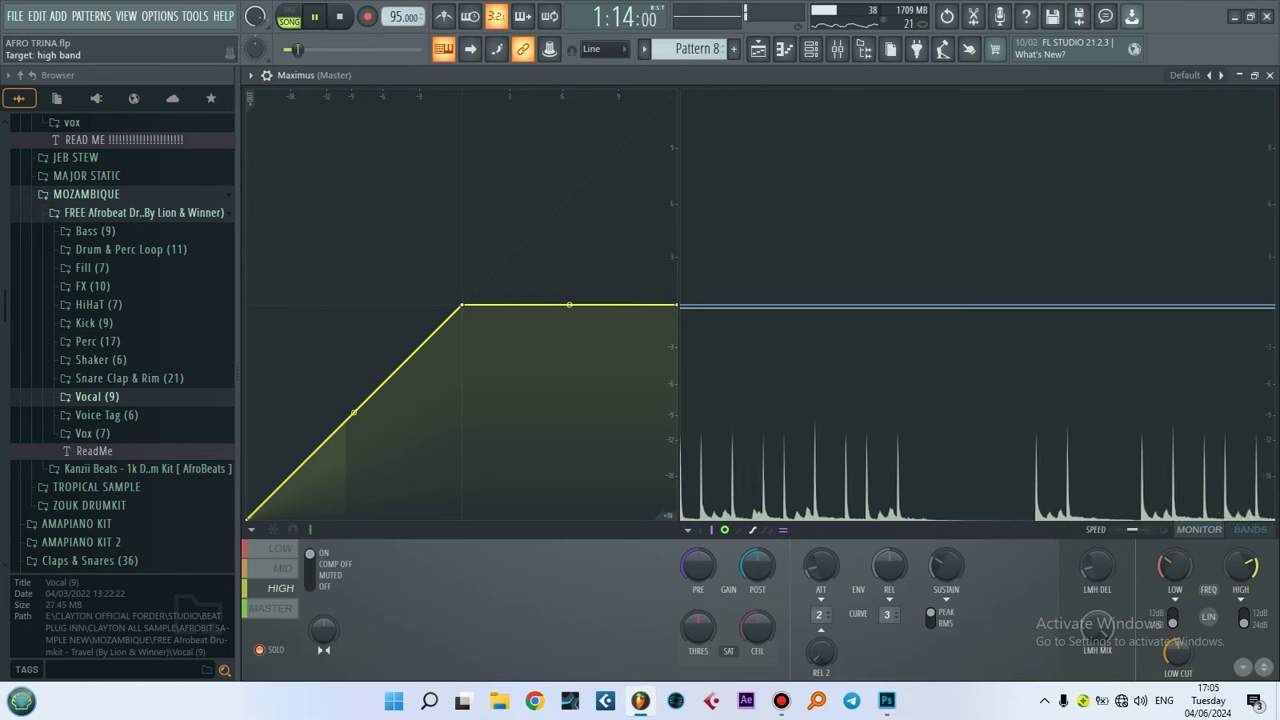
key(space)
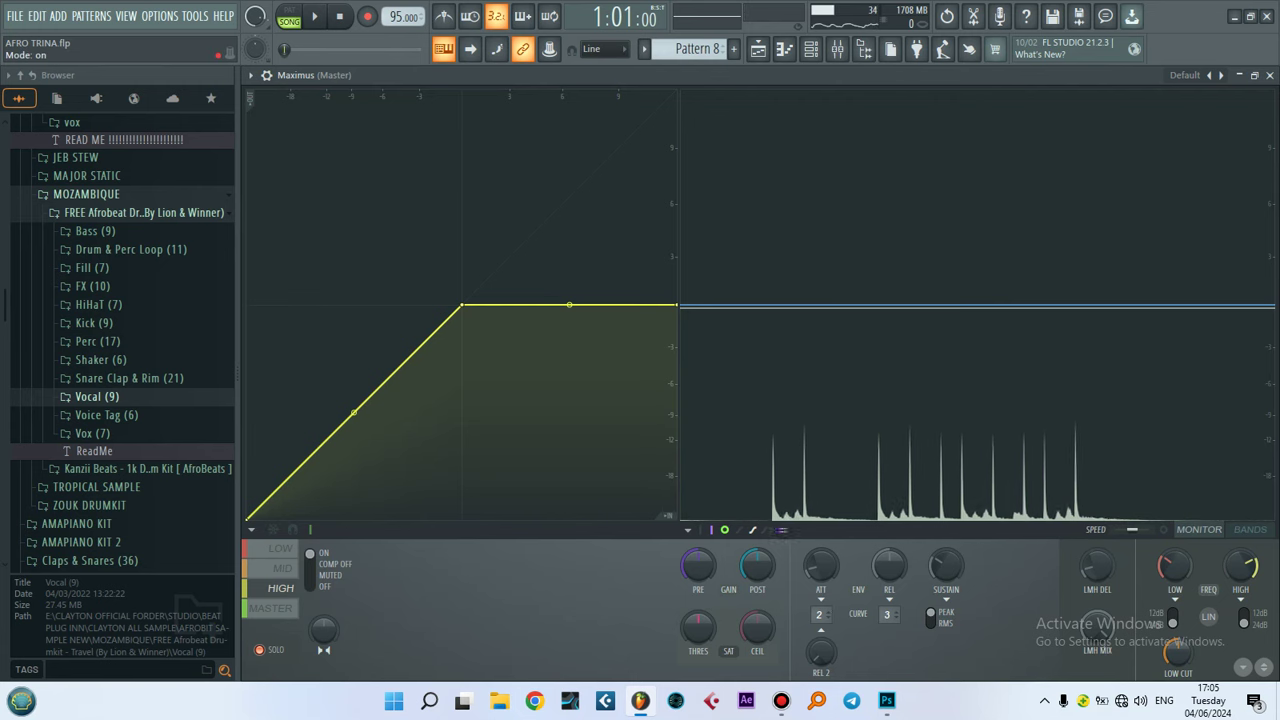
Turn off band solo from the mid band, restore the Maximus window to normal size, and replay the full mix beside the mixer
click(284, 568)
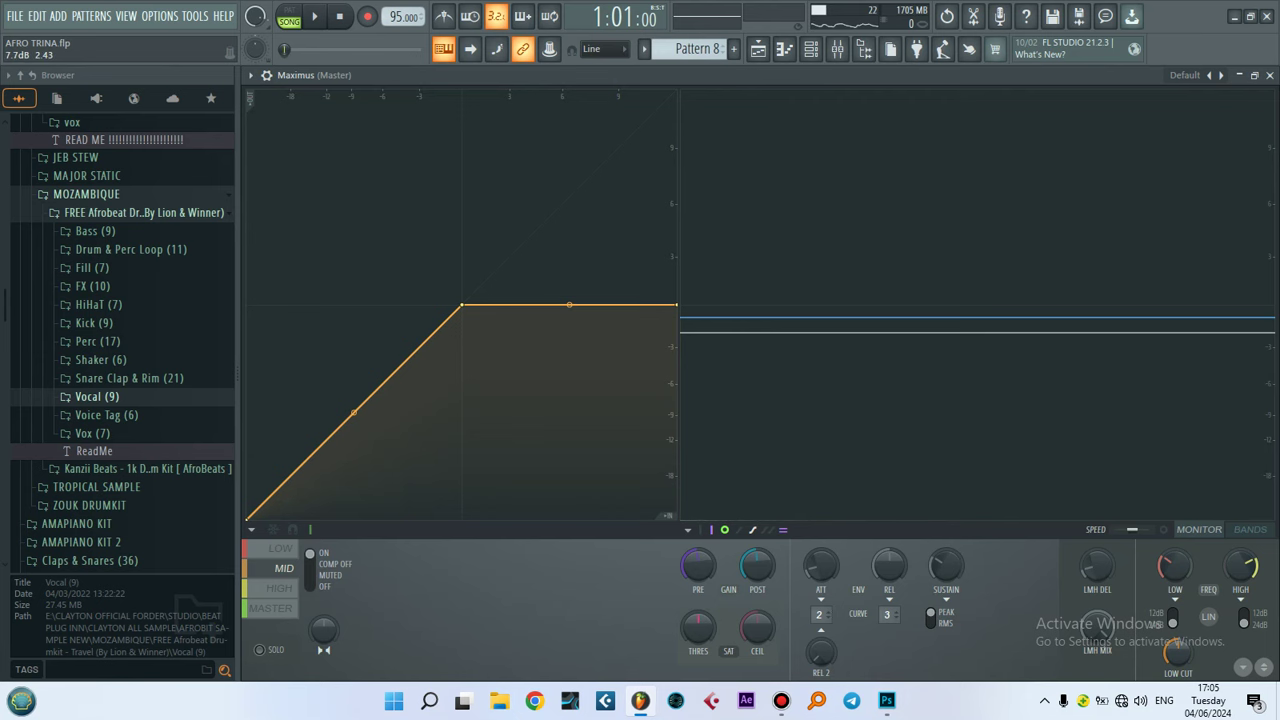
key(space)
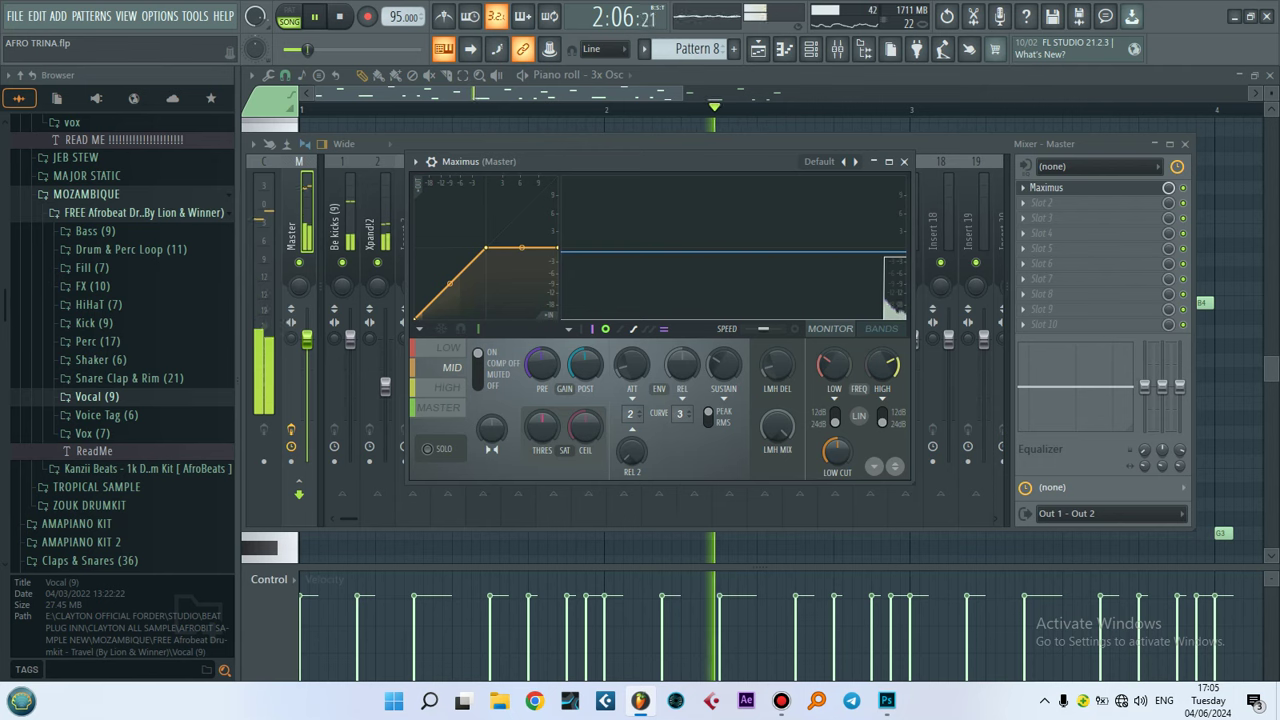
drag(600, 161, 570, 237)
key(space)
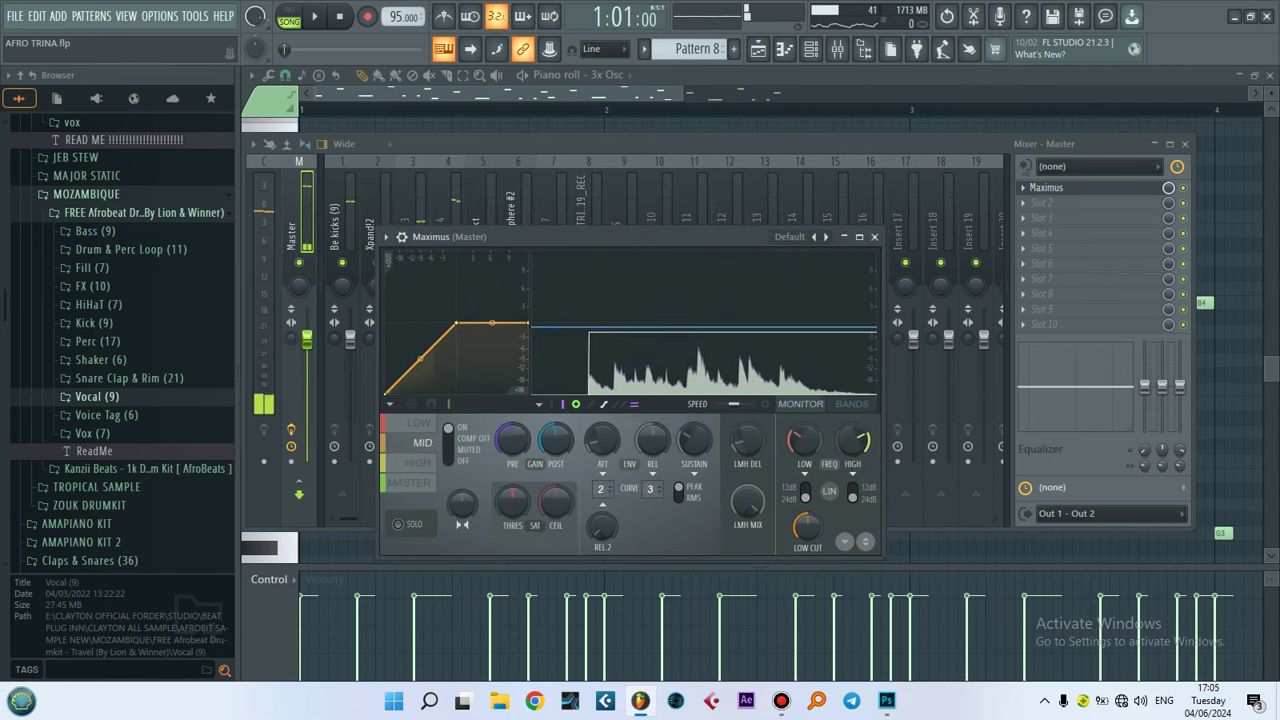
key(space)
key(Escape)
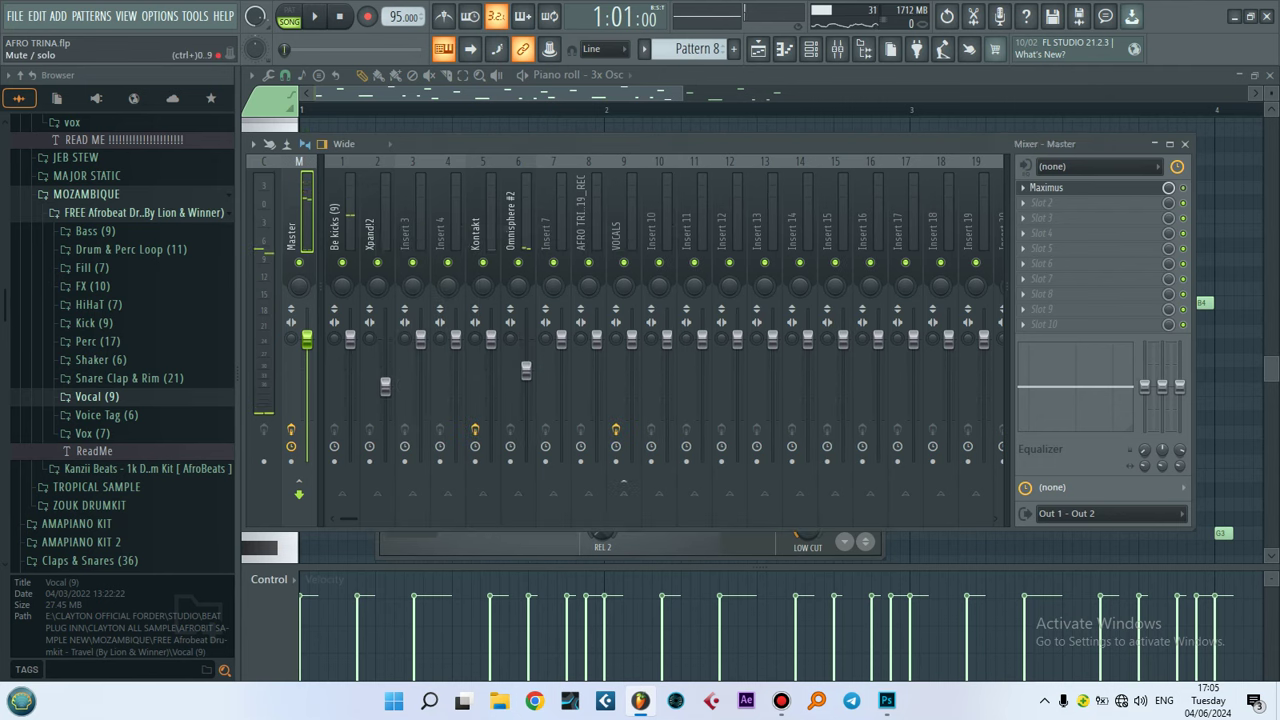
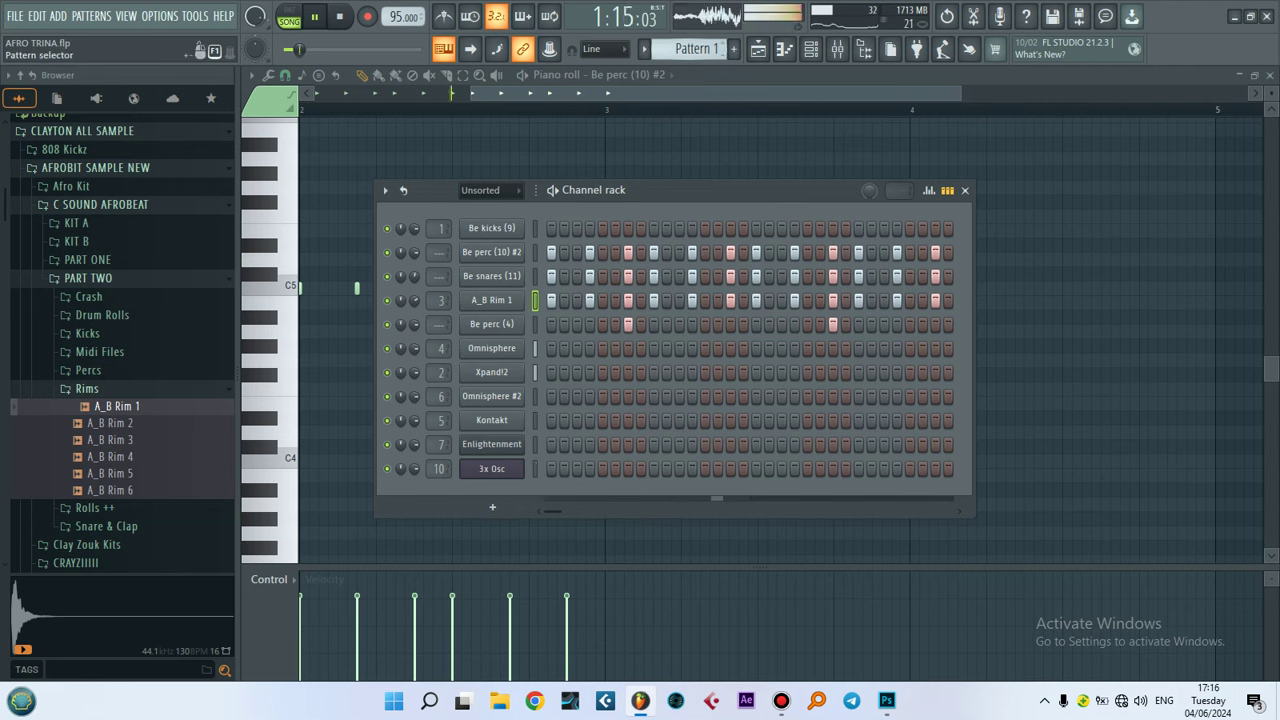
Save the project with the full arrangement shown in the playlist, and play the song
key(space)
key(F5)
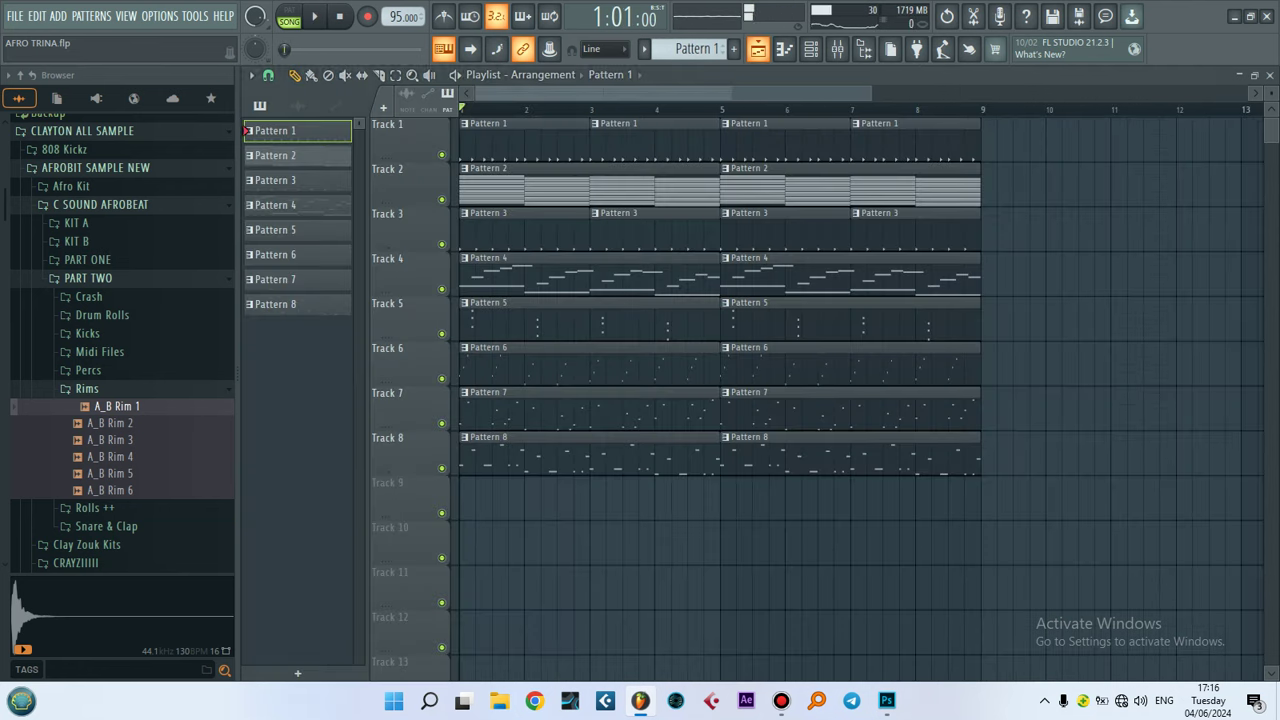
key(ctrl+s)
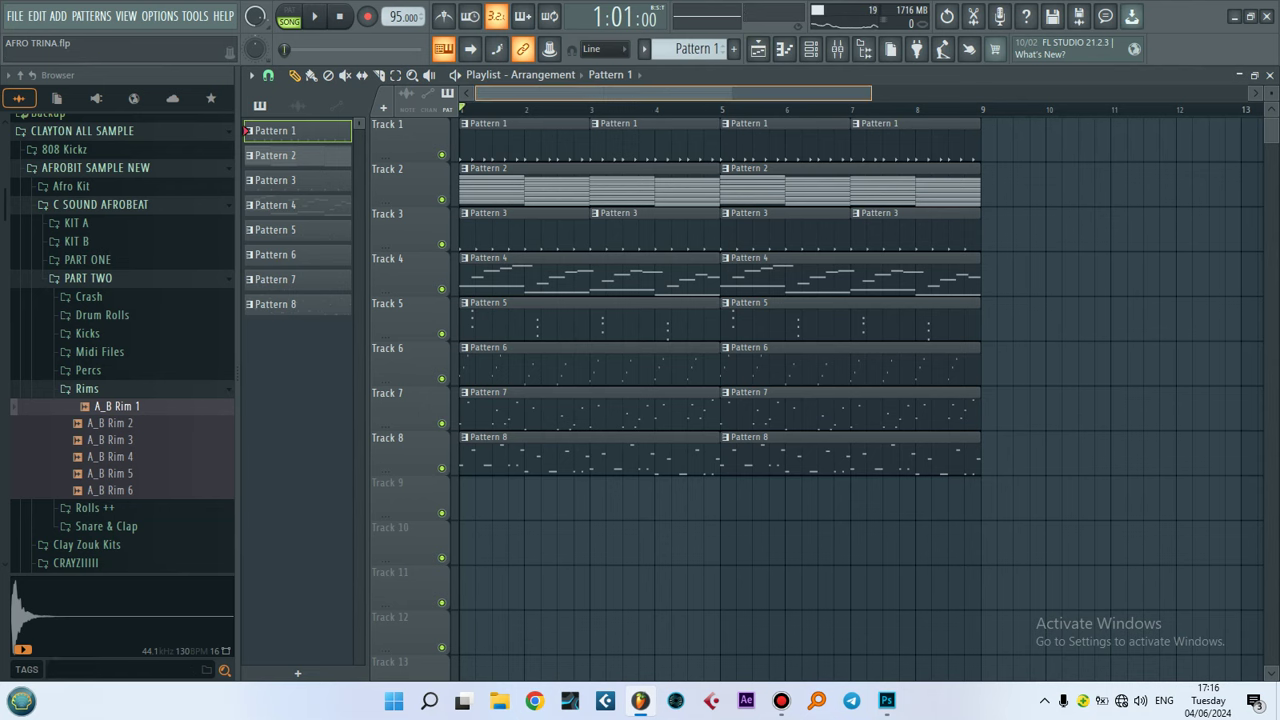
scroll(695, 93, down, 2)
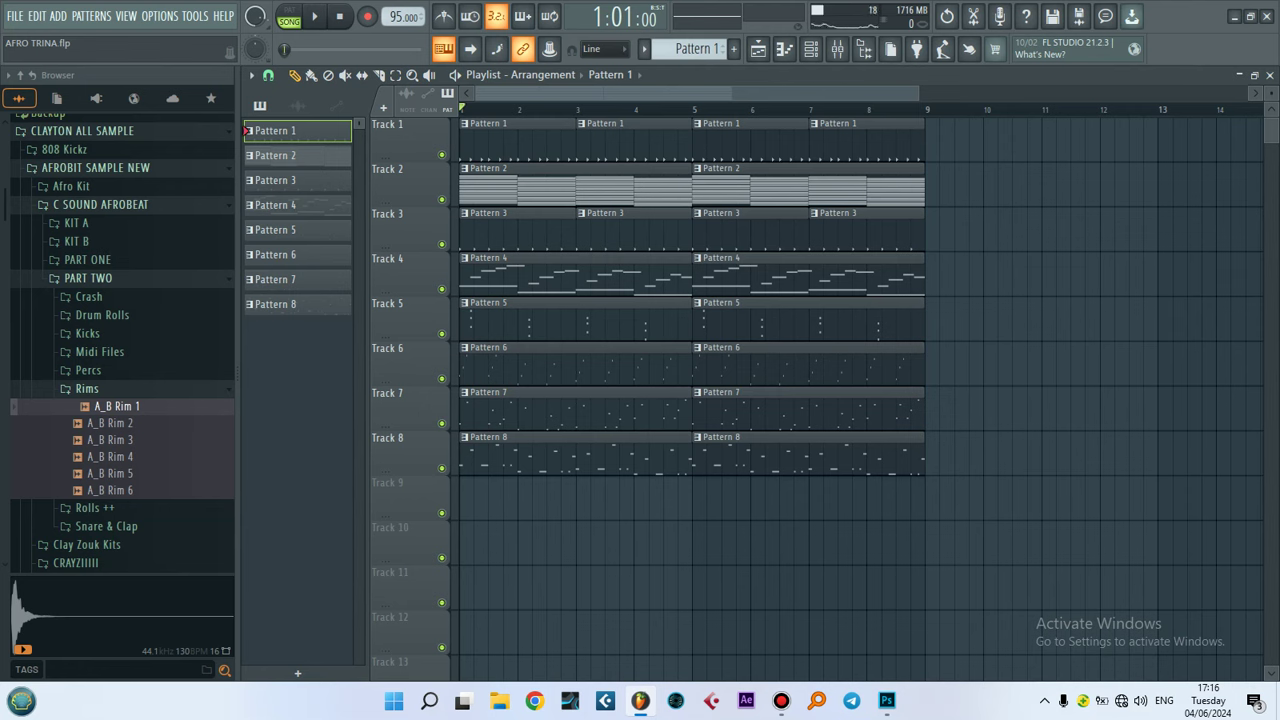
key(space)
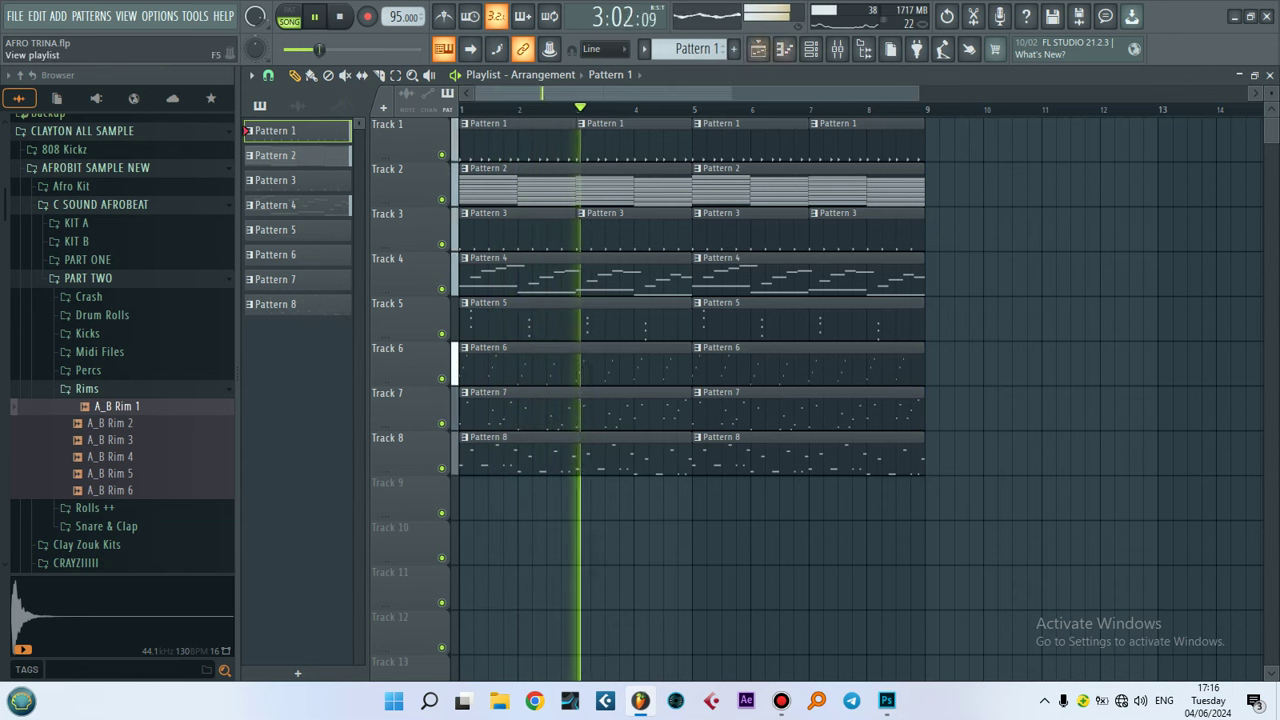
Lower the A_B Rim 1 channel volume to 54% while playing Pattern 1, and check it in the full song
key(l)
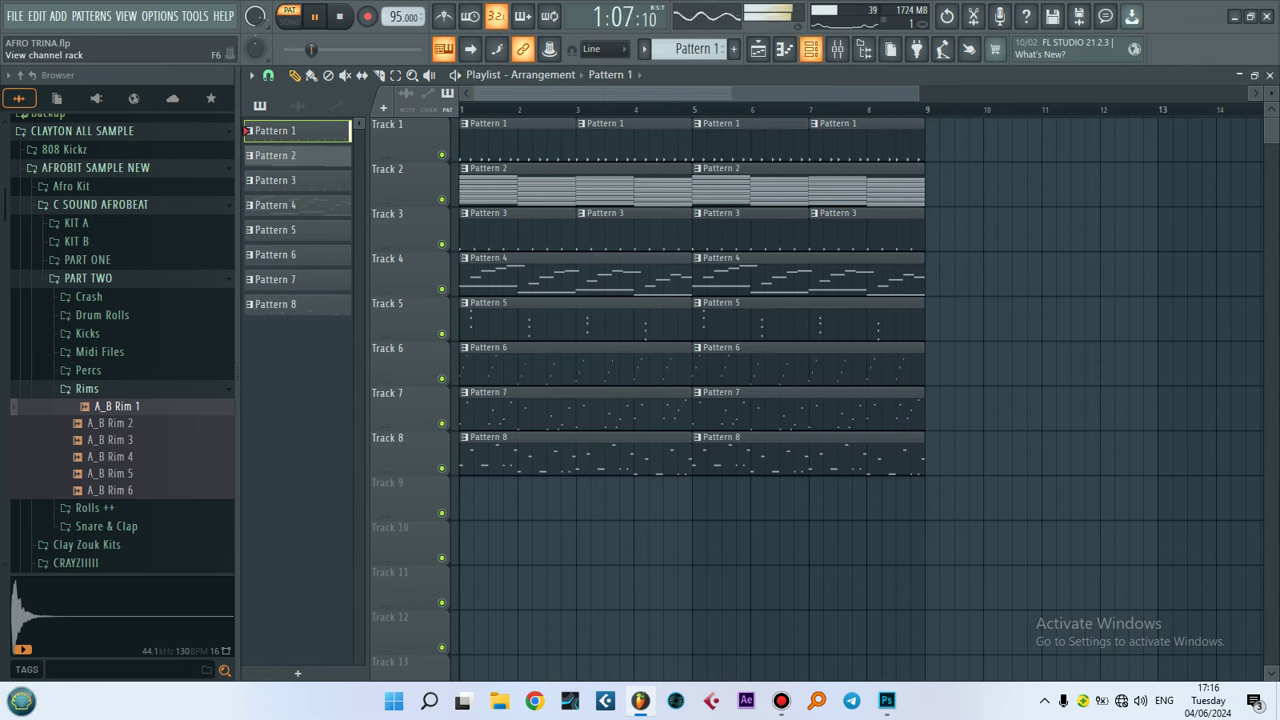
key(F6)
key(space)
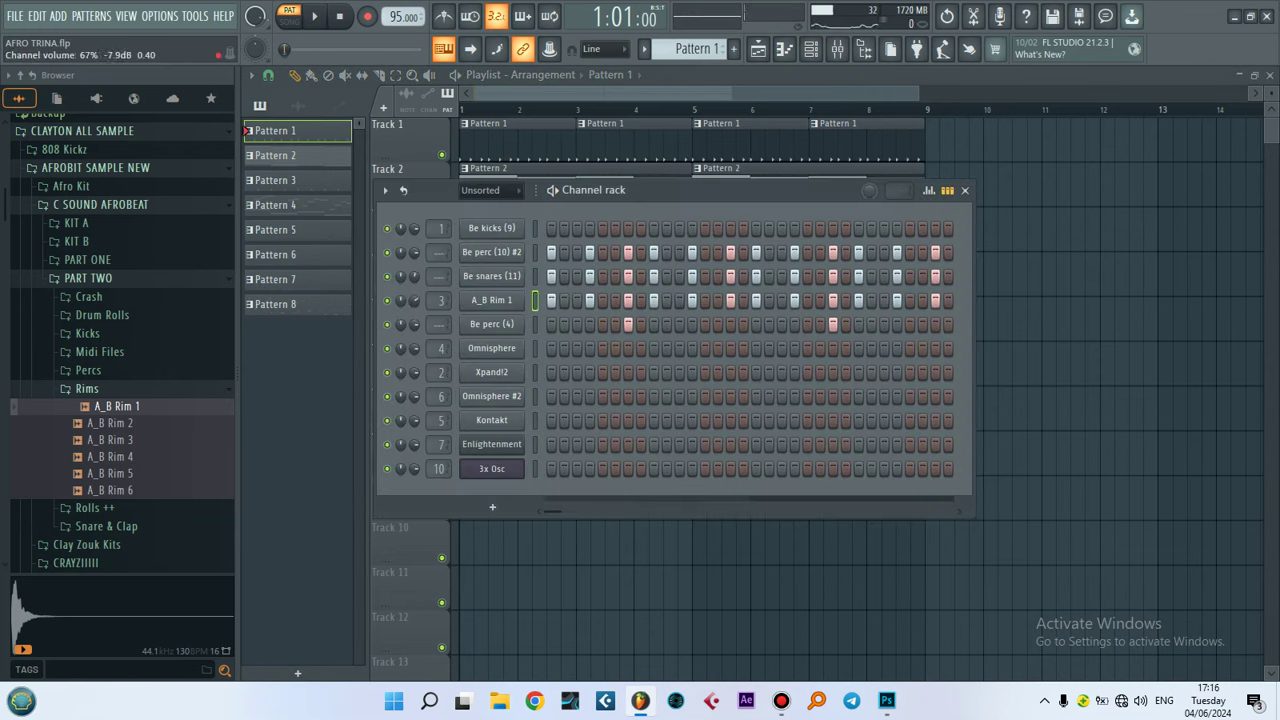
key(space)
drag(414, 300, 414, 308)
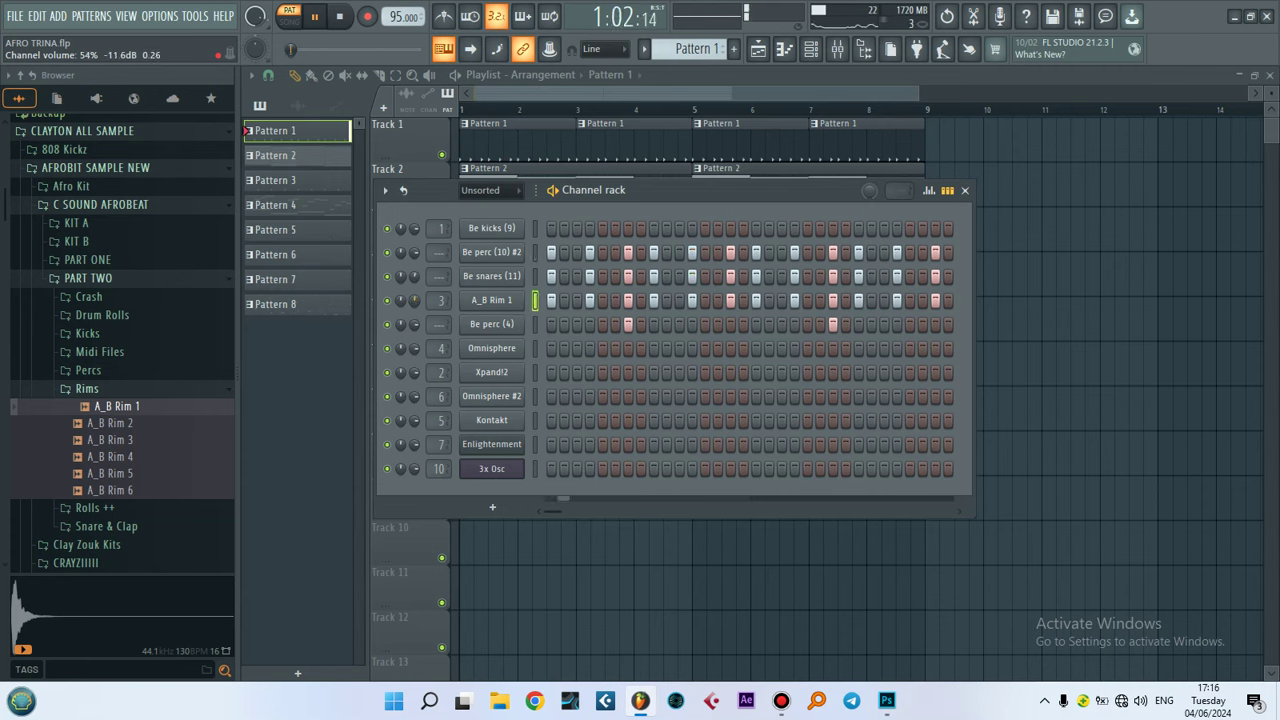
key(l)
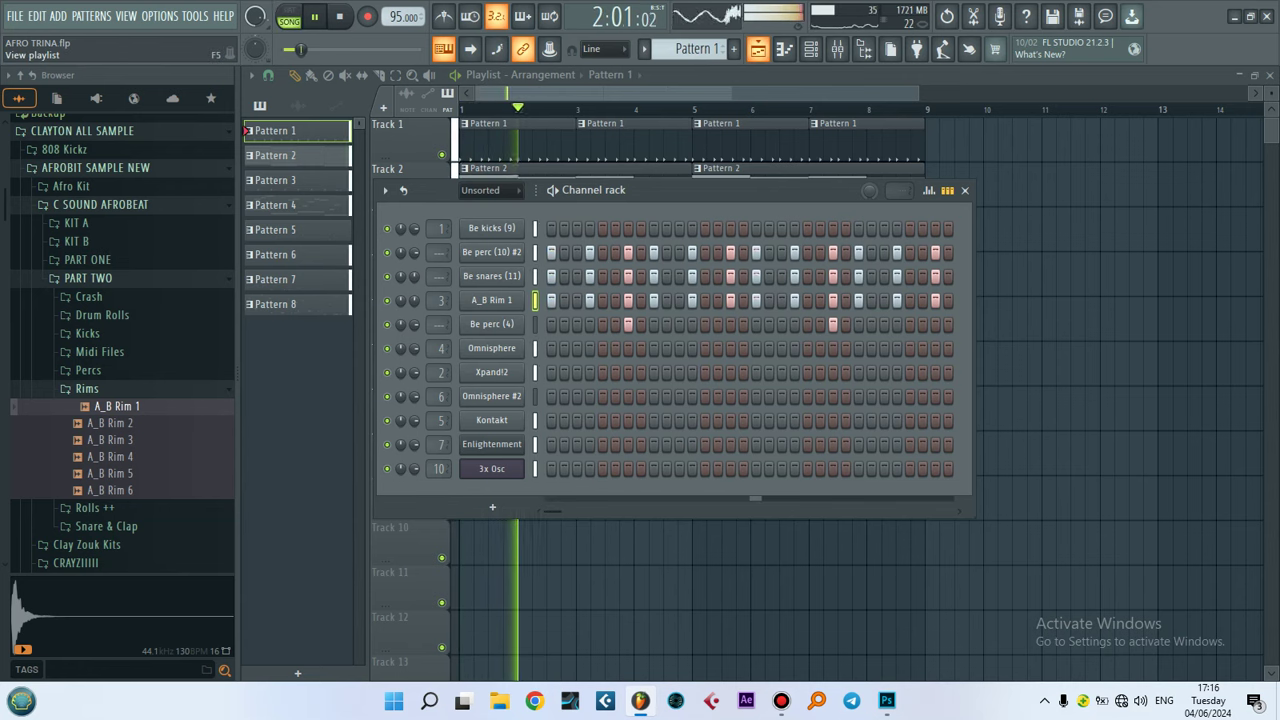
key(space)
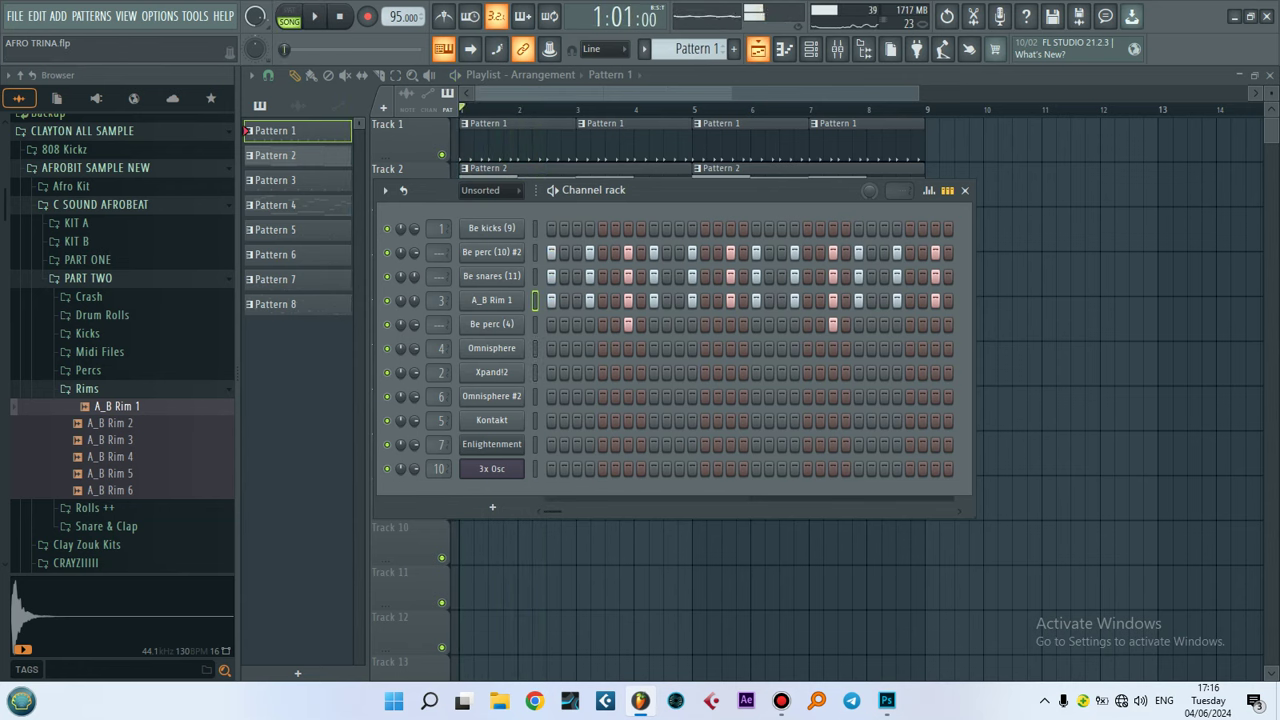
Examine Pattern 1's percussion notes in the piano roll and its steps in the channel rack
key(F5)
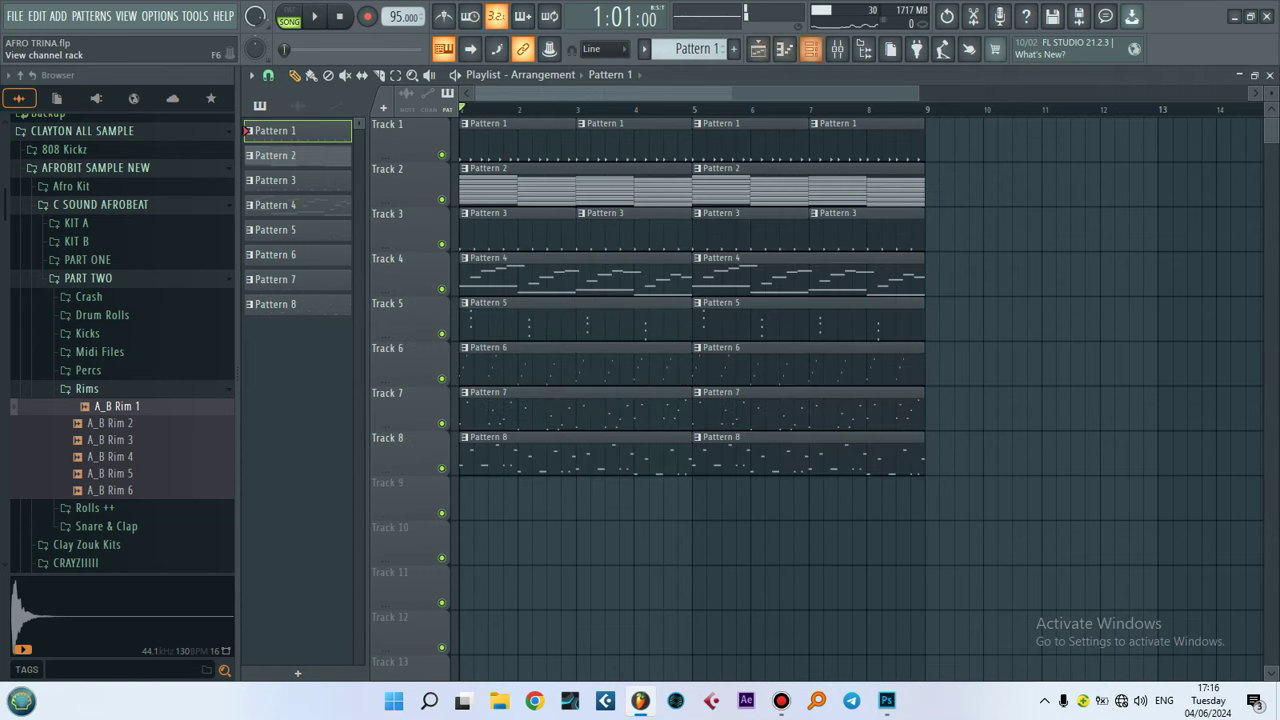
double_click(530, 135)
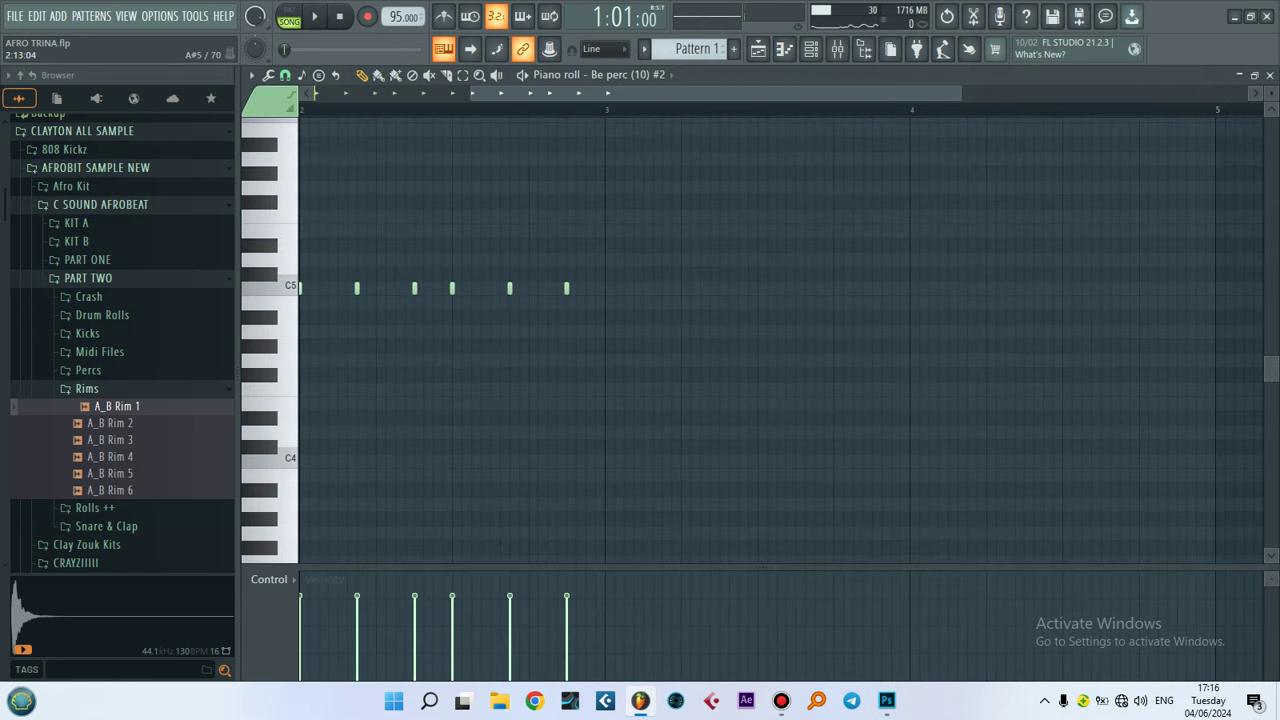
key(F6)
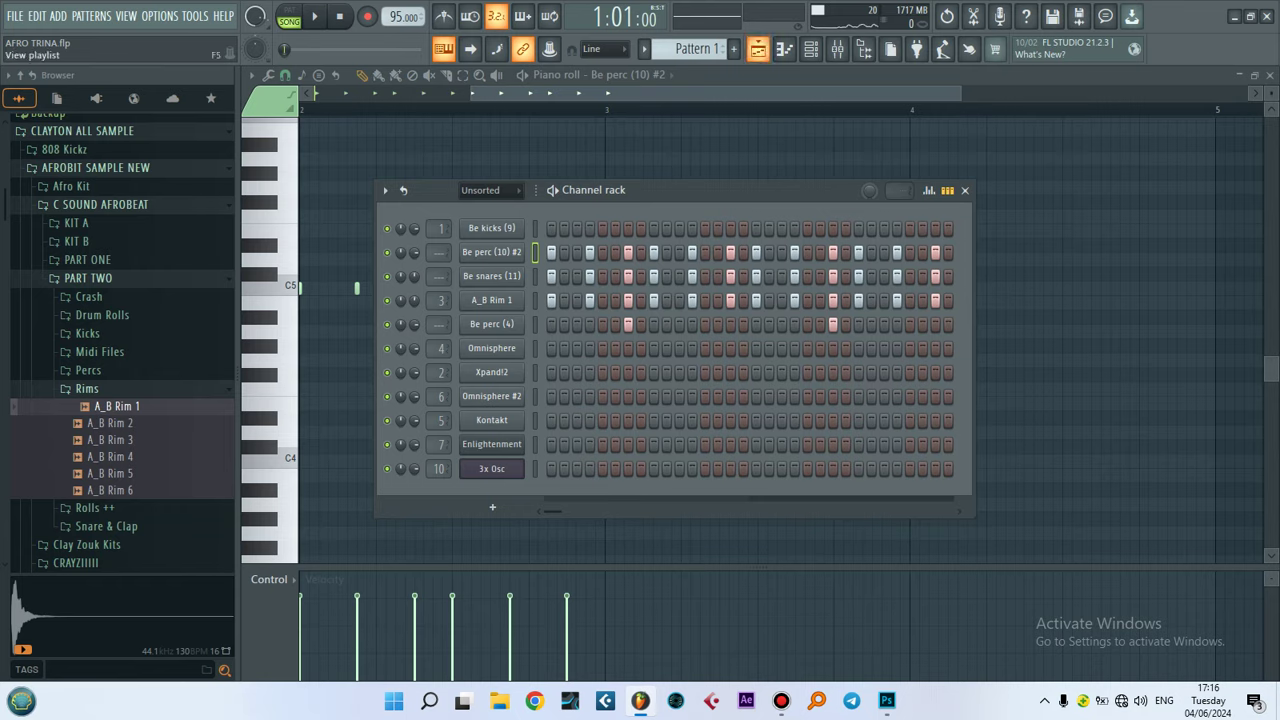
key(F5)
Select Pattern 3, show its kick steps in the channel rack, and play it on its own in pattern mode
click(275, 180)
click(784, 49)
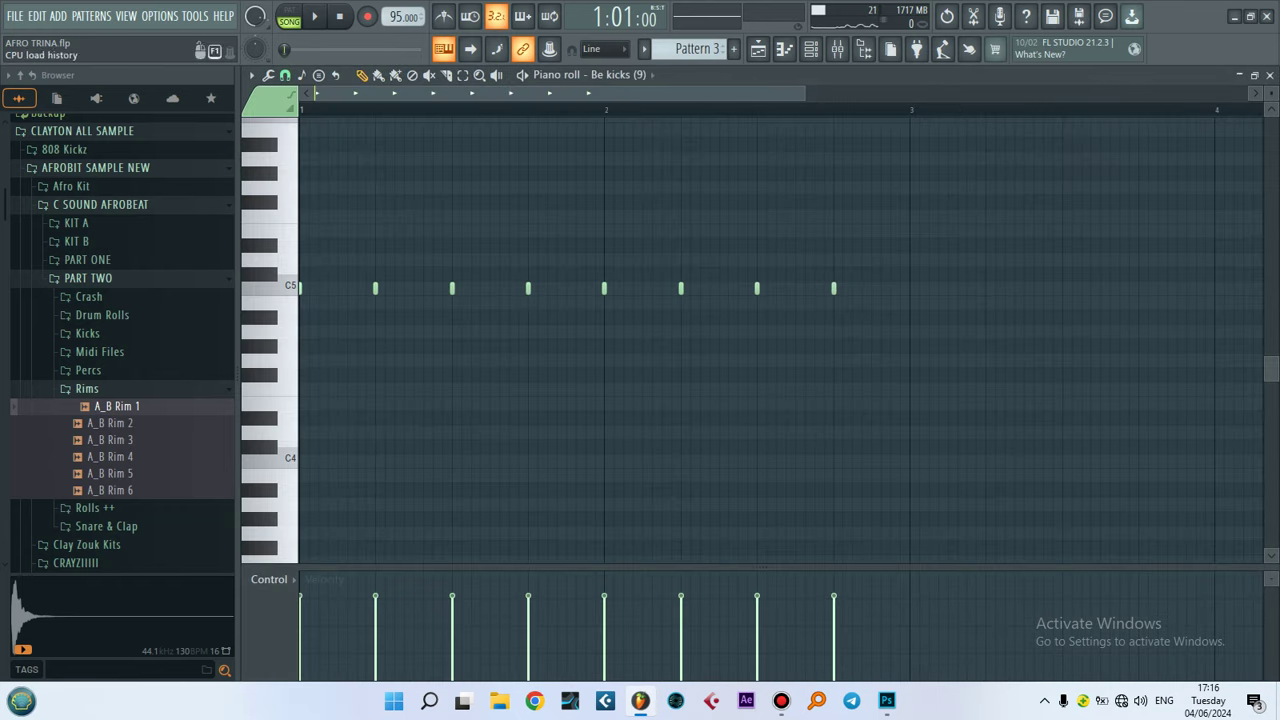
click(811, 49)
click(289, 16)
key(space)
key(space)
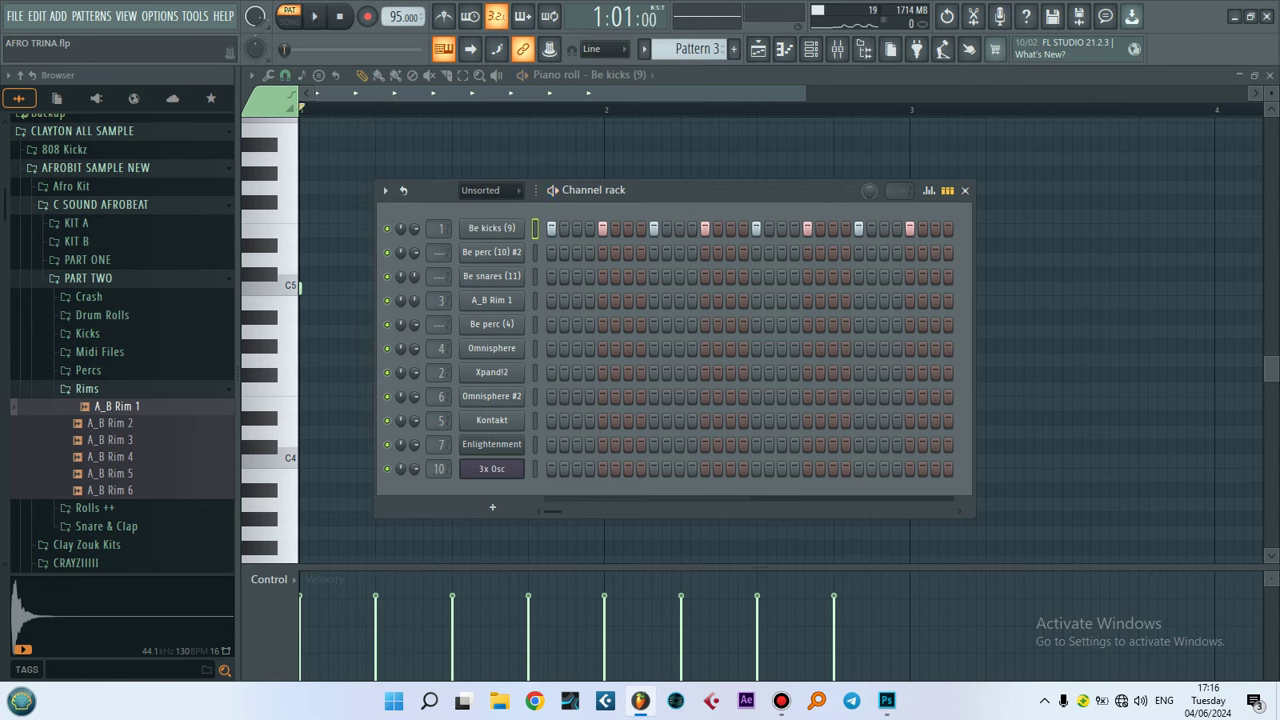
key(space)
key(space)
Open the Be kicks (9) channel, show its mixer track, and play the full arrangement in song mode
click(492, 228)
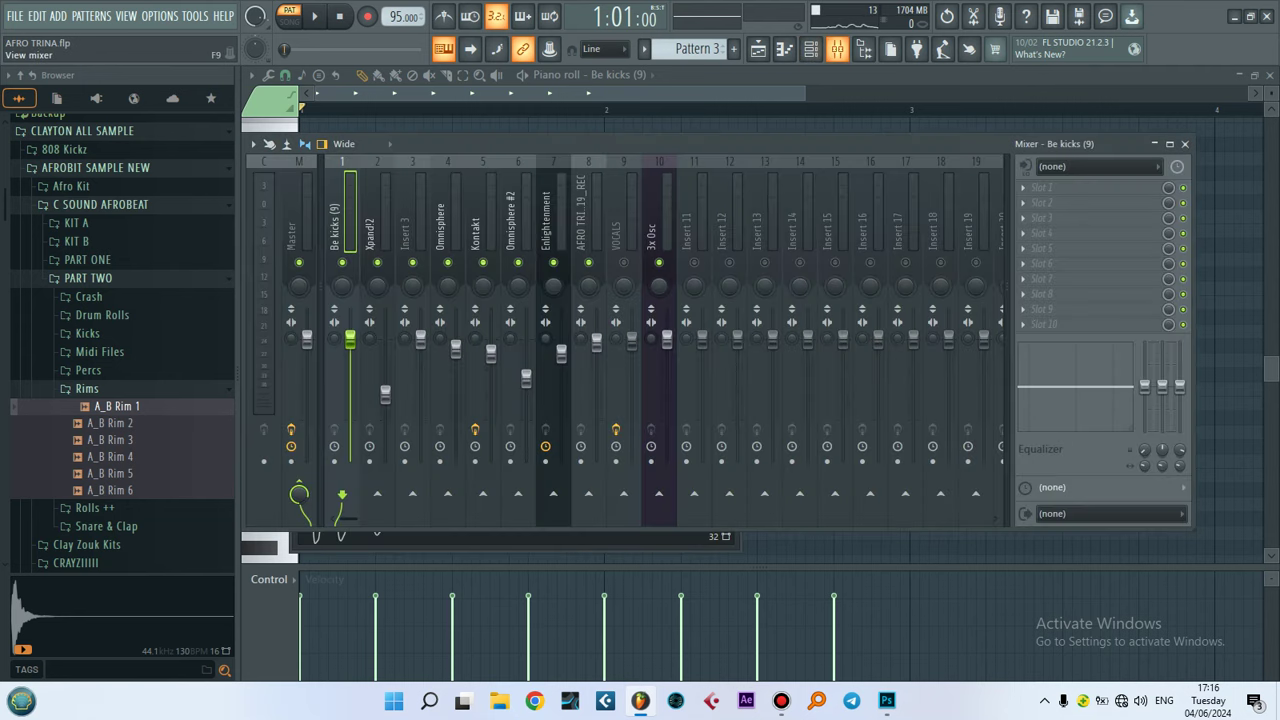
click(811, 49)
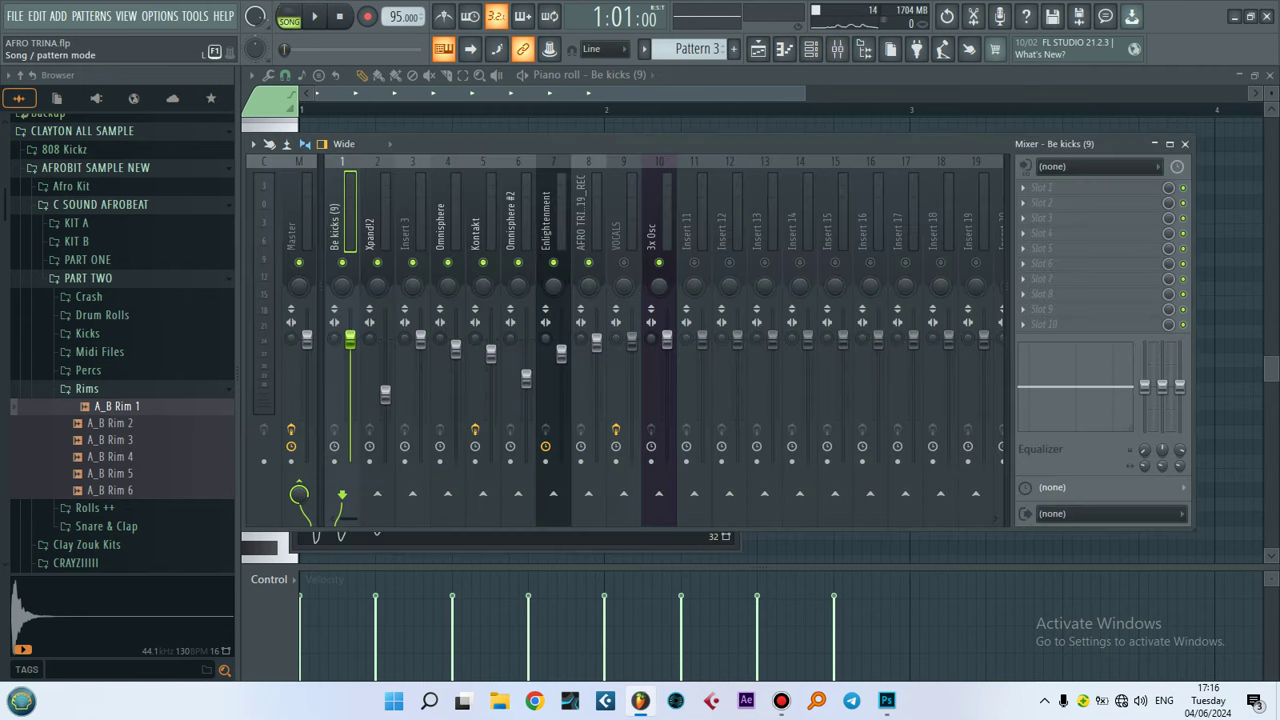
click(289, 18)
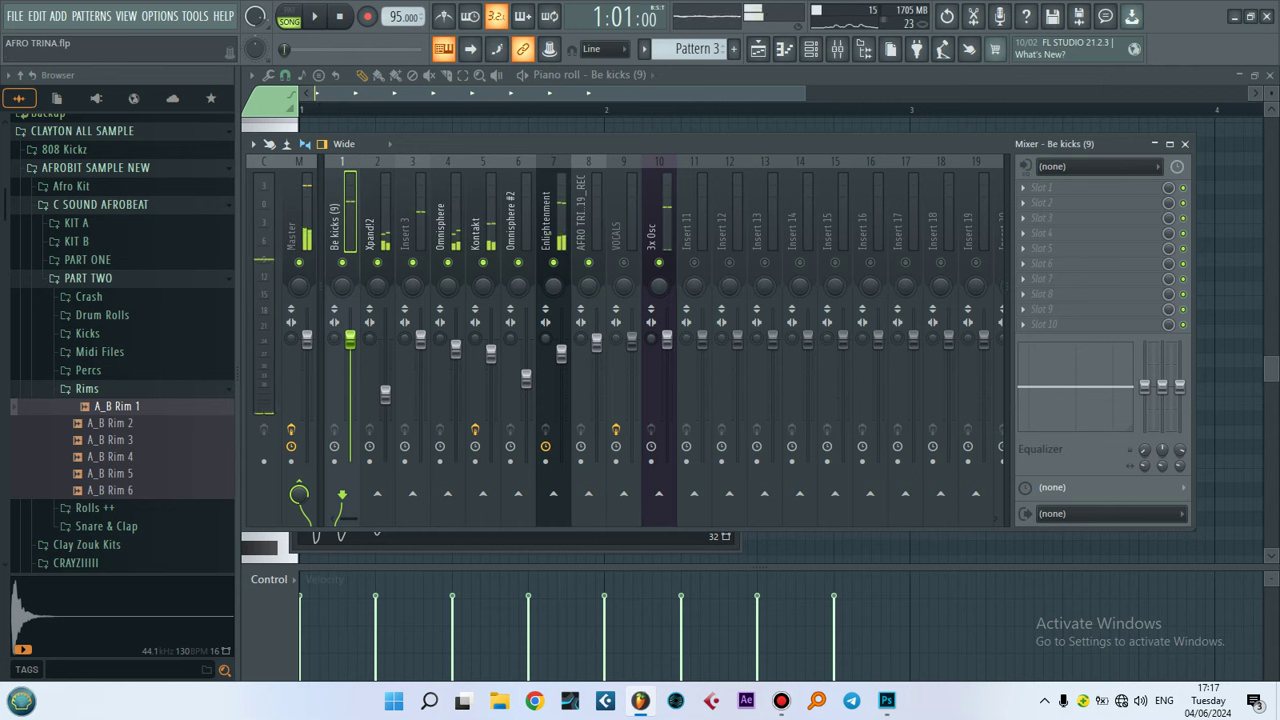
Play Pattern 3 alone in pattern mode and add Fruity Parametric EQ 2 to the Be kicks (9) track's first effect slot
click(289, 18)
key(space)
key(space)
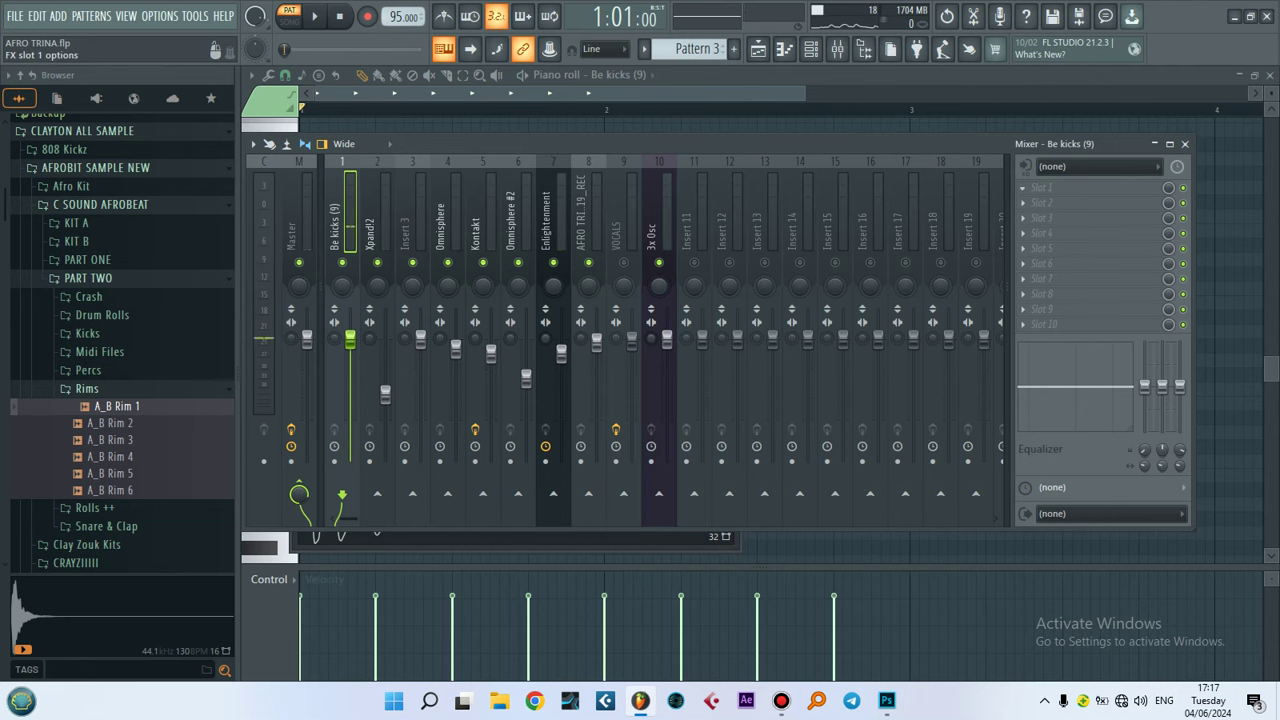
key(F8)
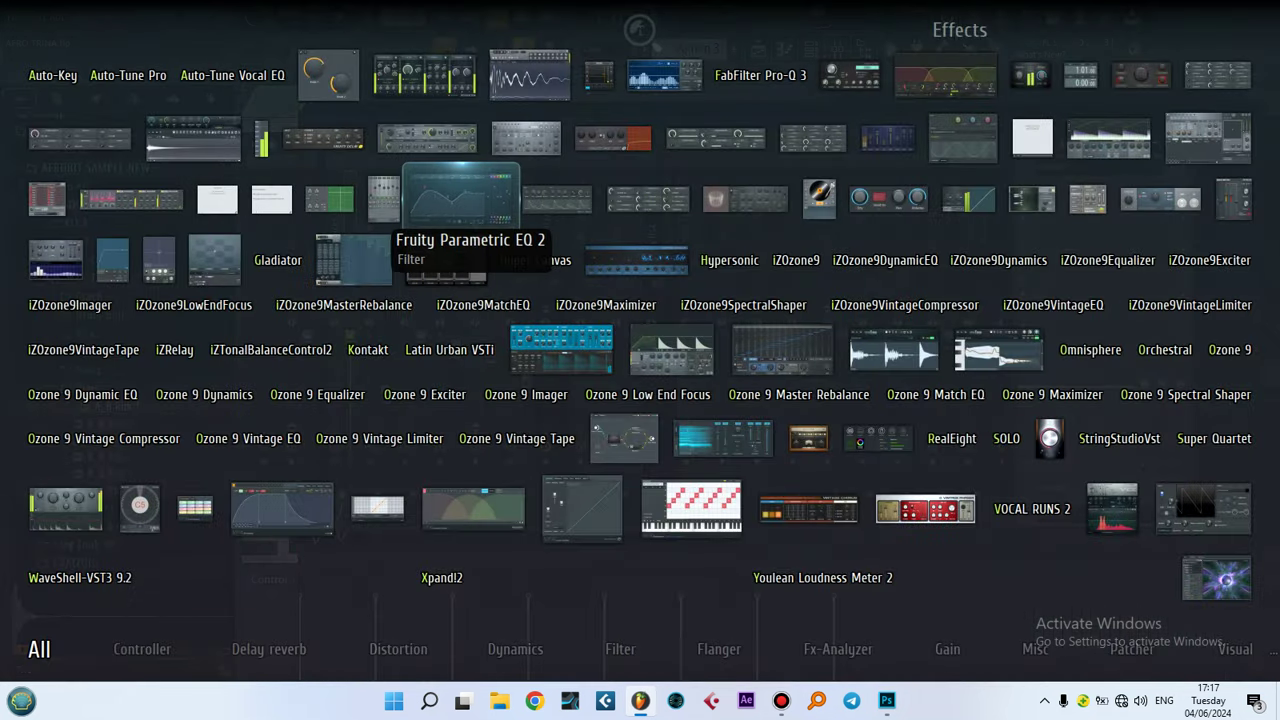
click(460, 195)
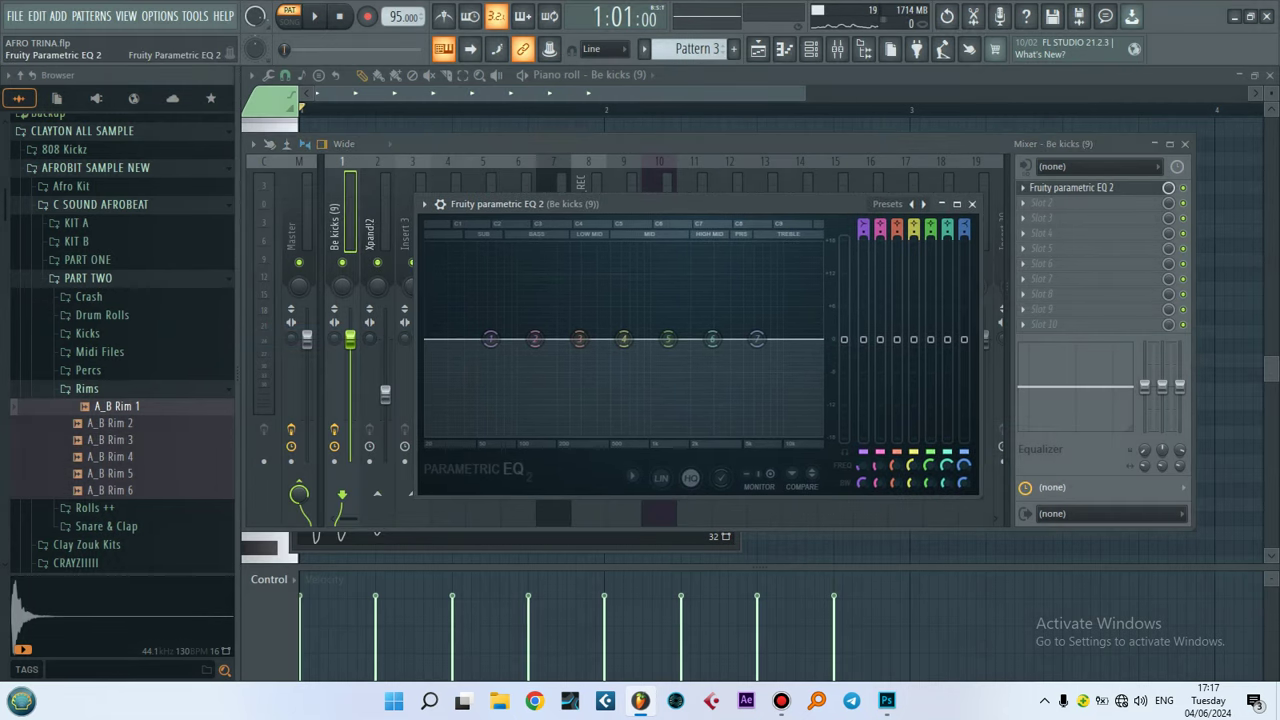
Load the Kick preset in the kick track's Fruity Parametric EQ 2 and audition it with Pattern 3
click(424, 204)
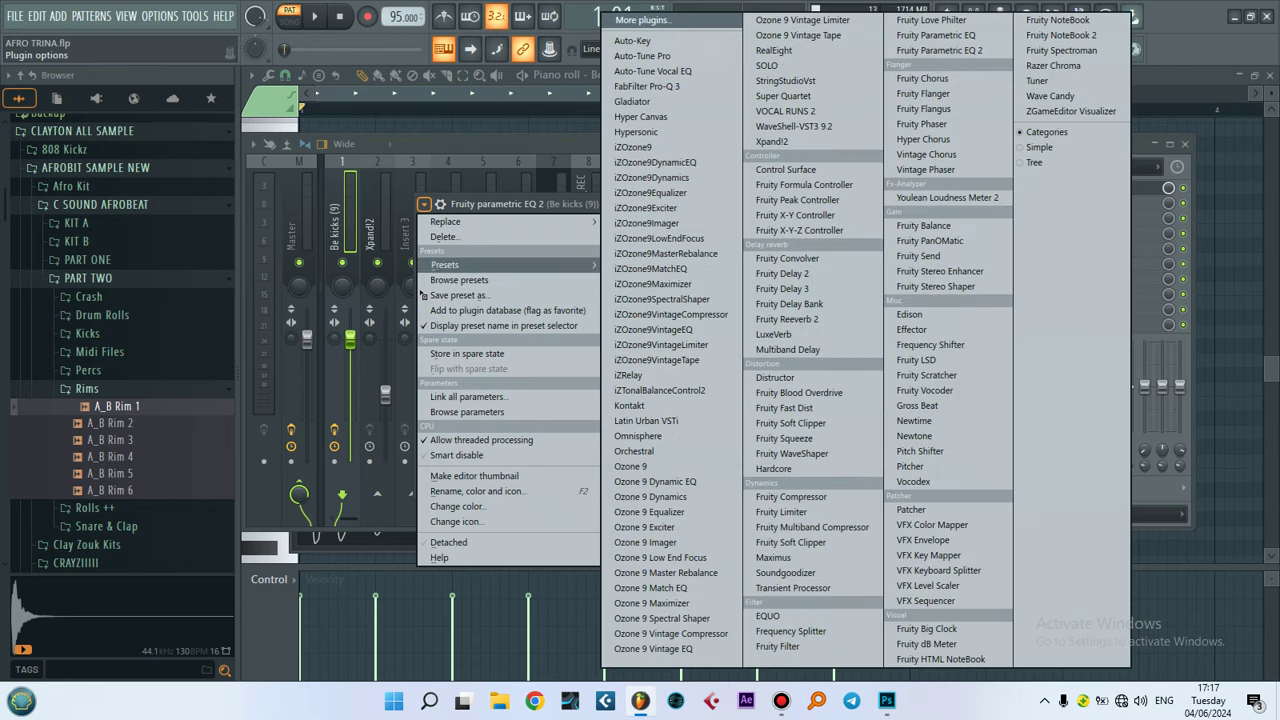
mouse_move(444, 264)
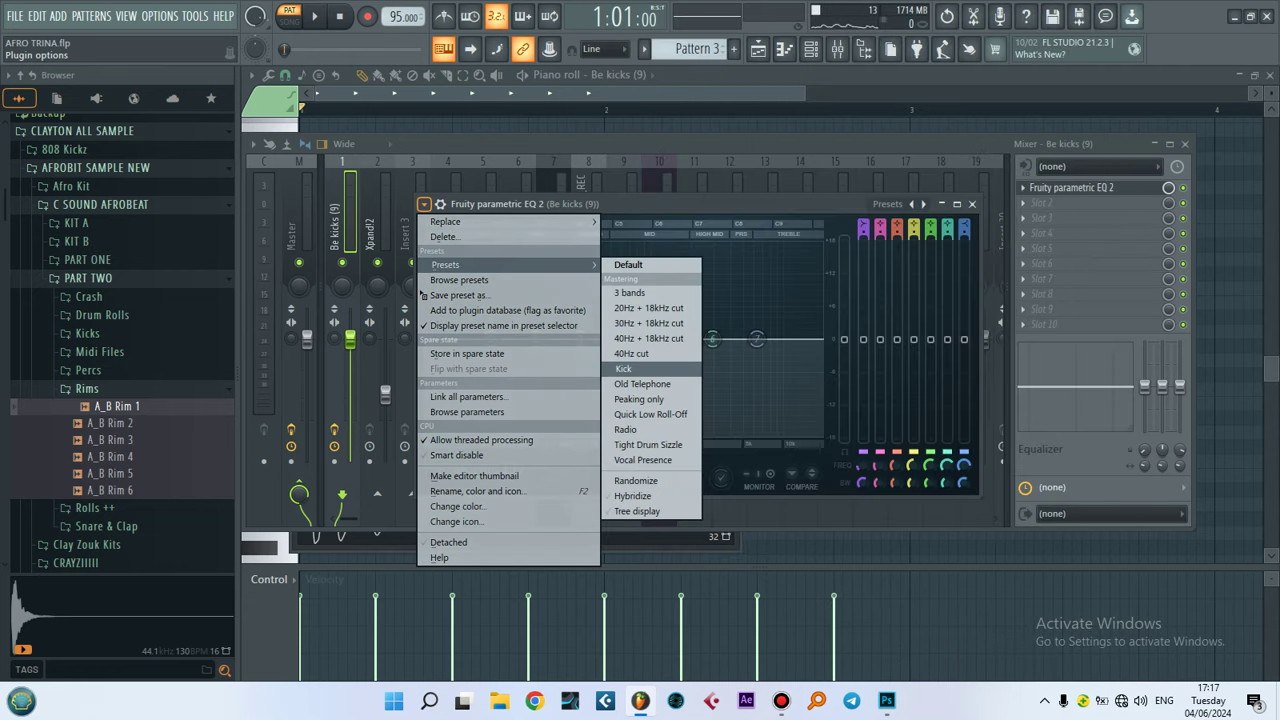
click(630, 368)
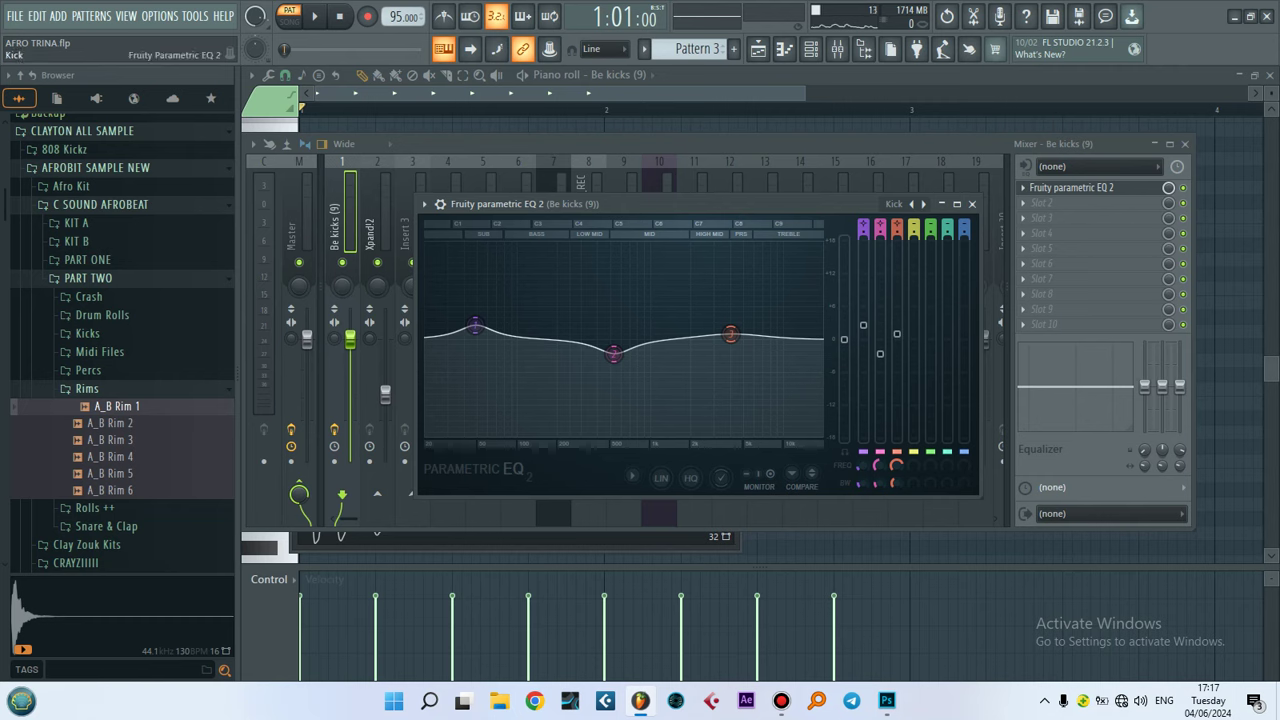
drag(700, 203, 657, 203)
key(space)
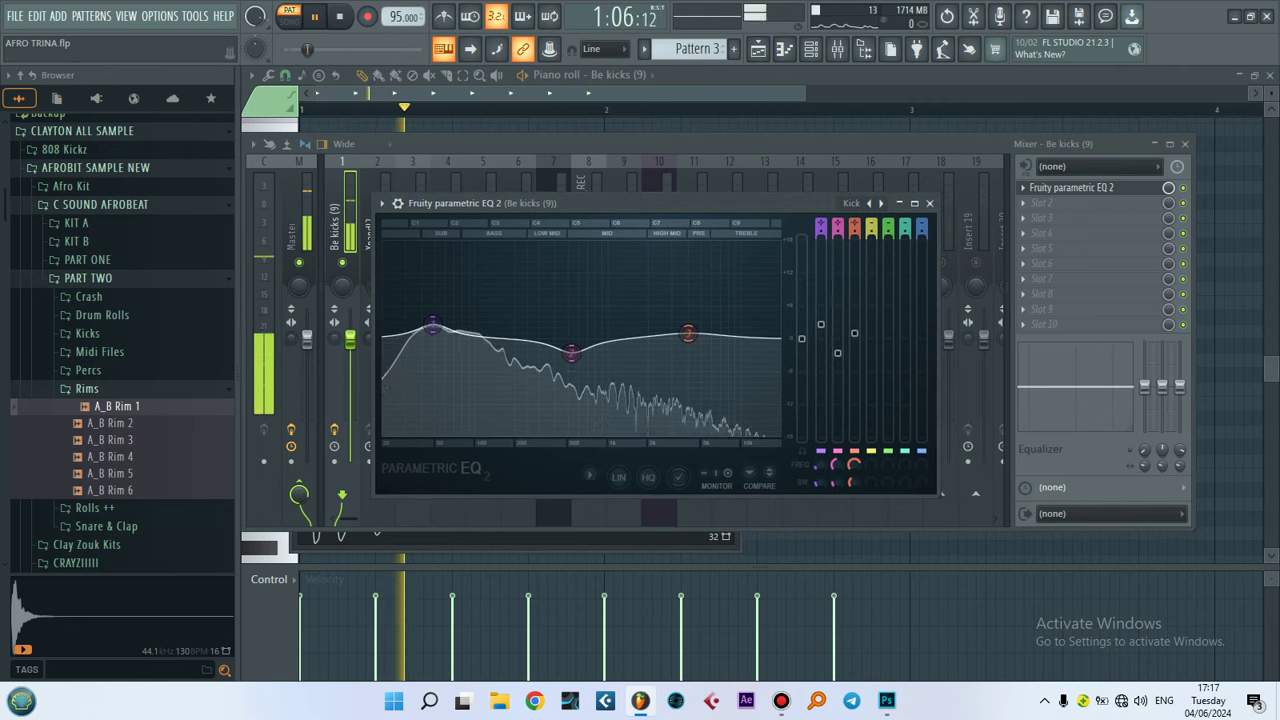
key(space)
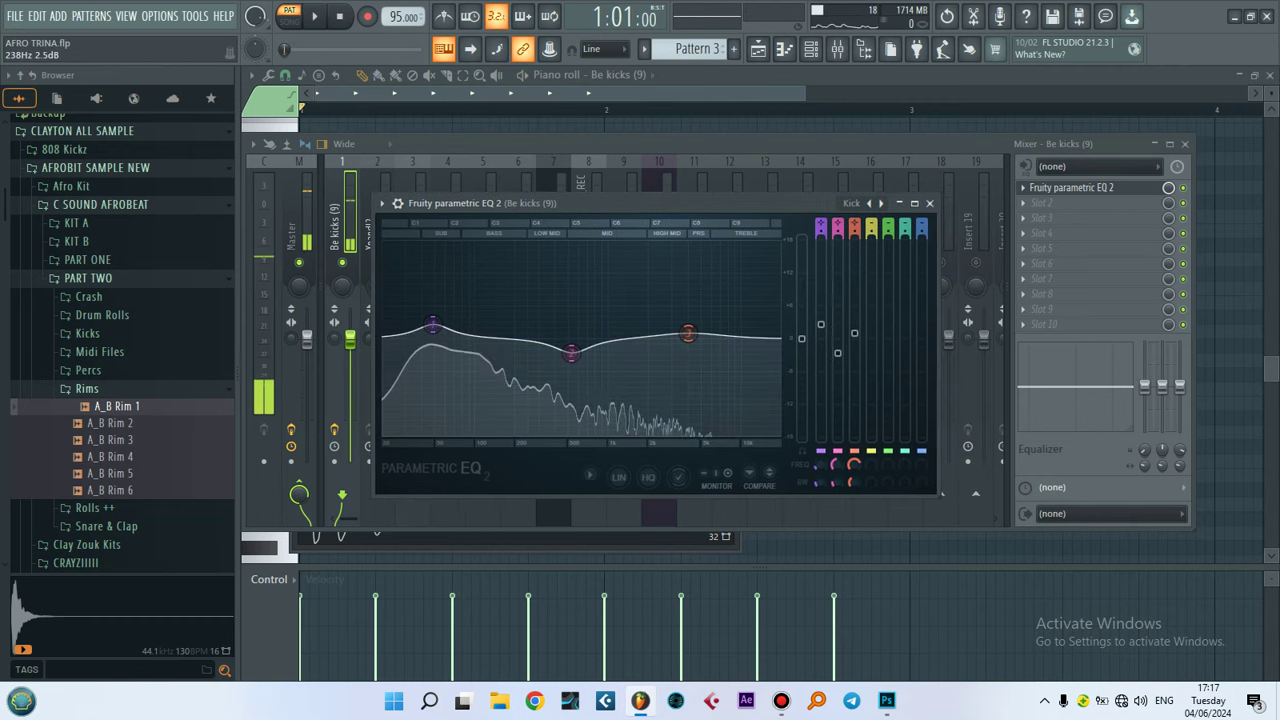
Set EQ band 2 to about -5.7 dB at 981 Hz and band 1 to about 12.5 dB at 40 Hz, and audition the kick
drag(571, 353, 606, 369)
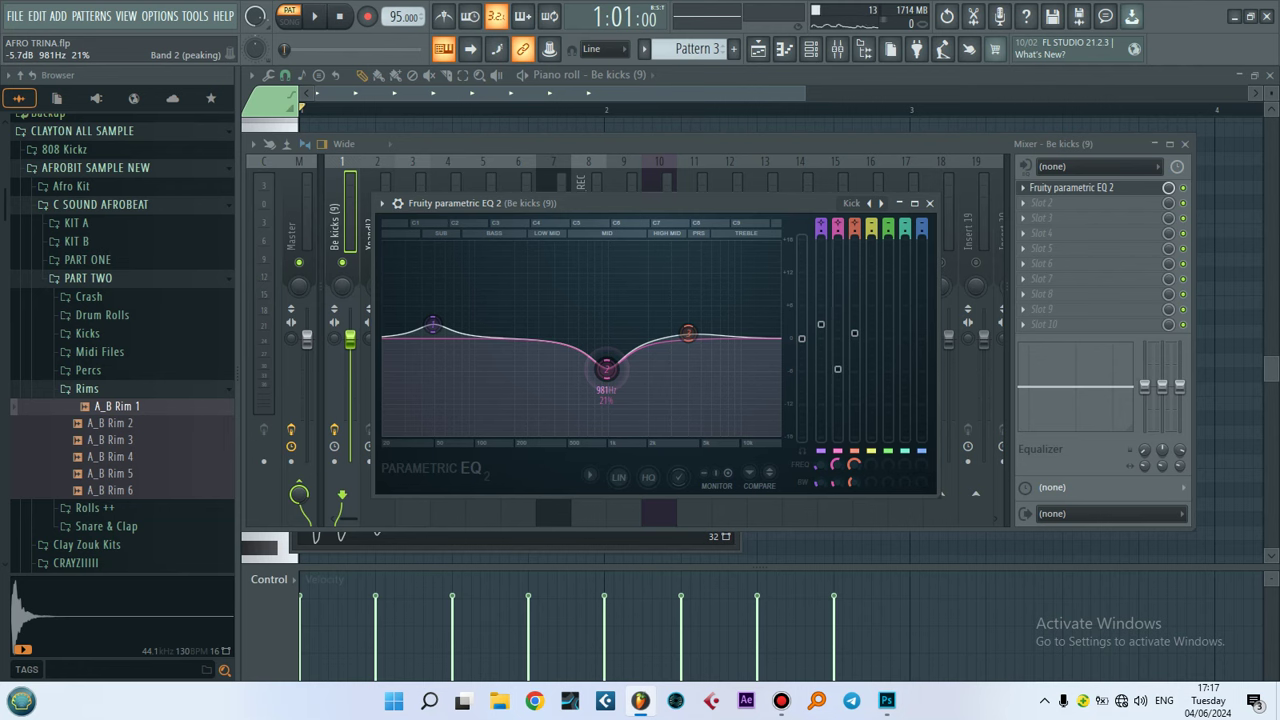
drag(432, 324, 421, 270)
key(space)
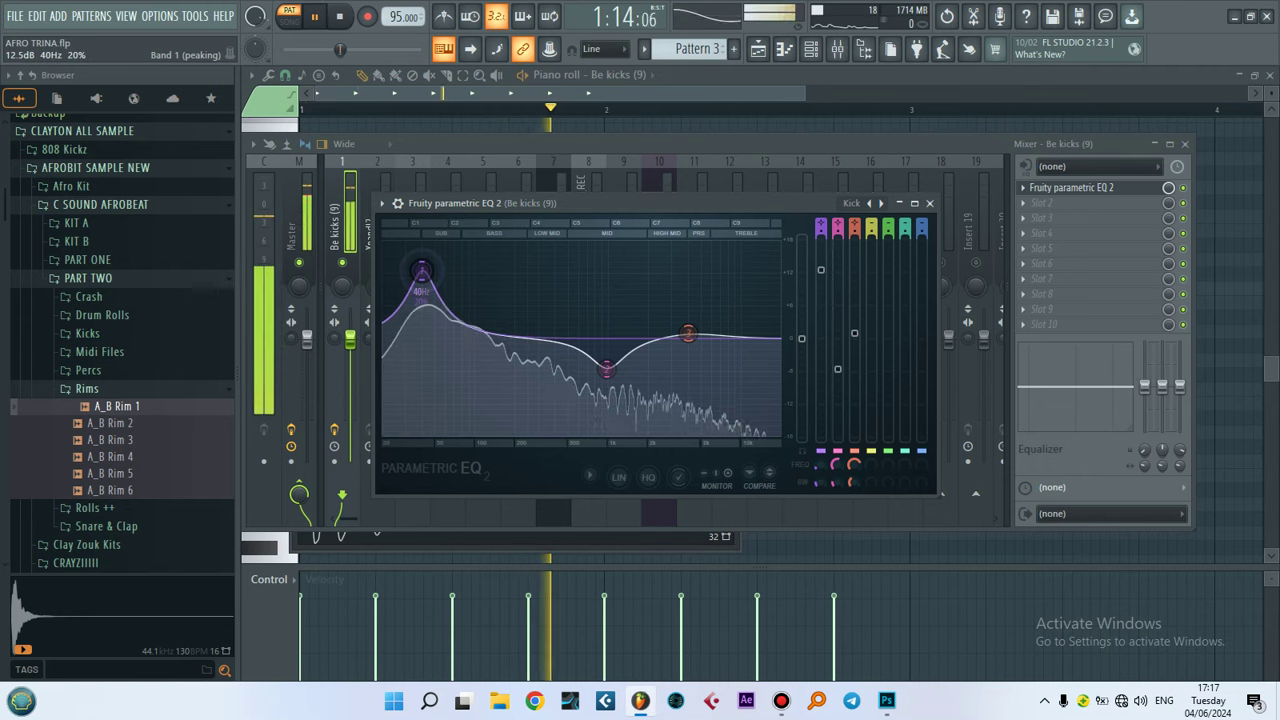
key(space)
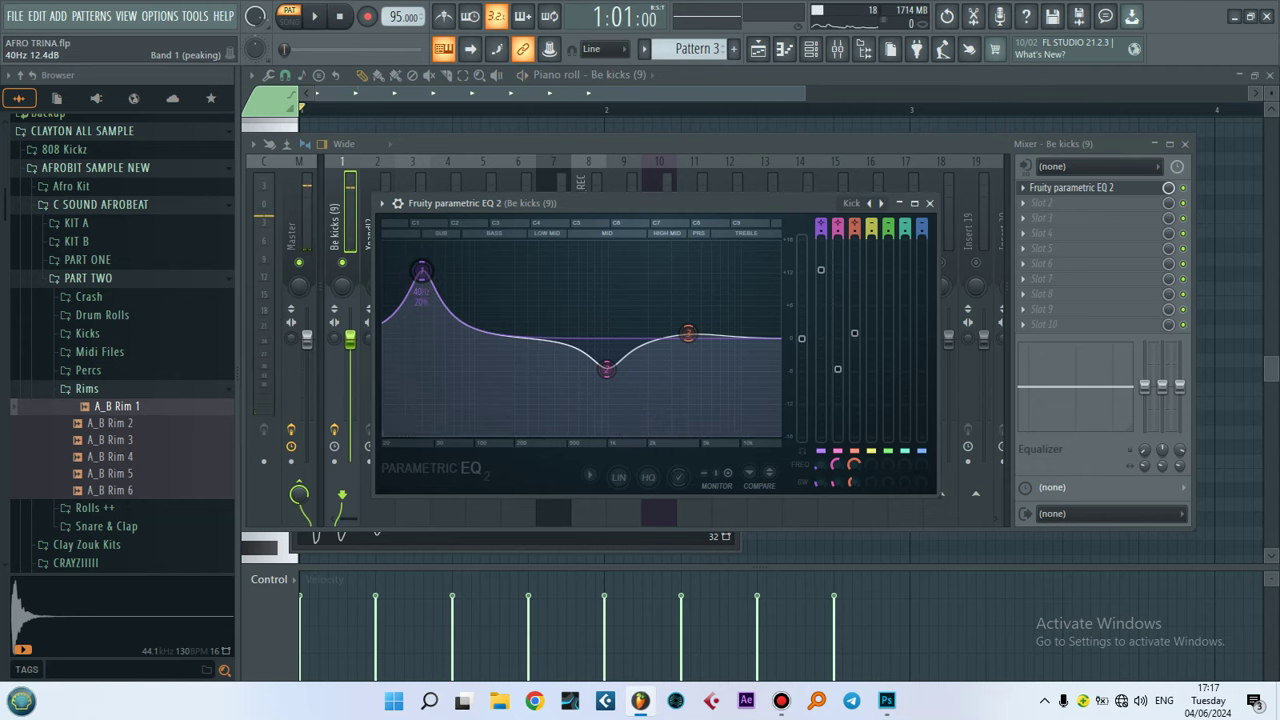
Lower EQ band 1 to about 6.9 dB at 39 Hz and audition the kick pattern
drag(421, 270, 421, 299)
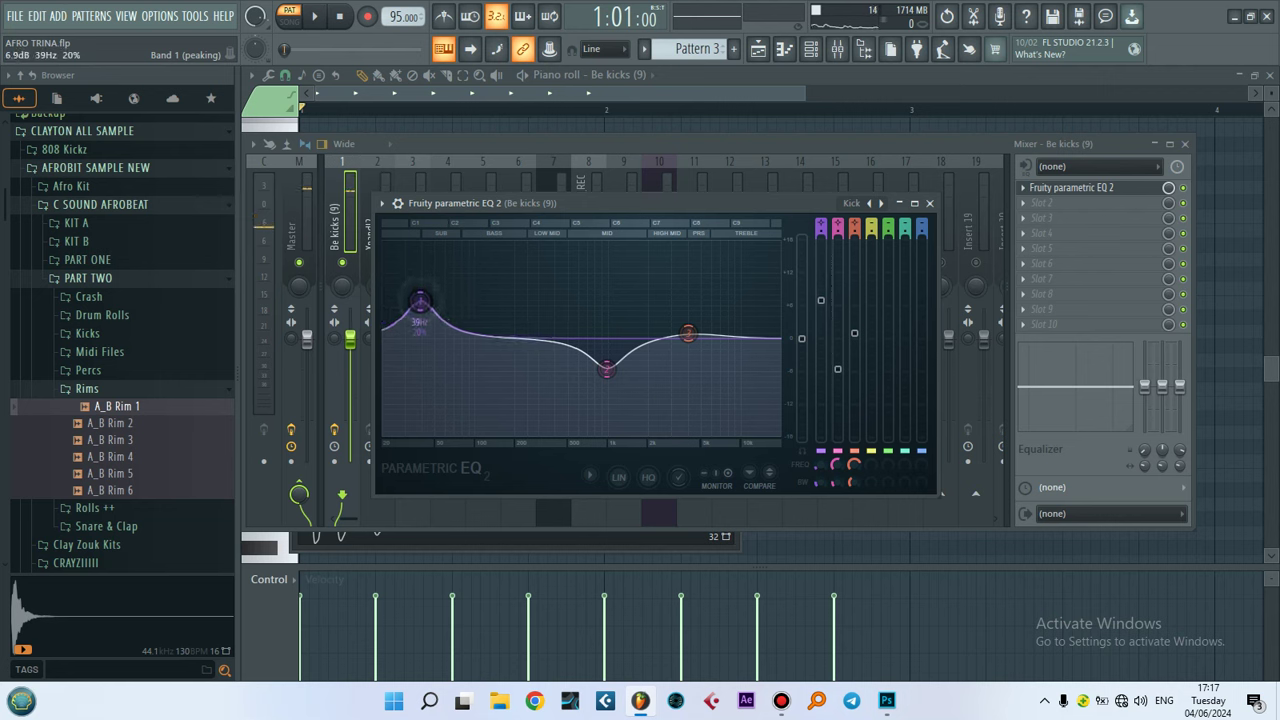
key(space)
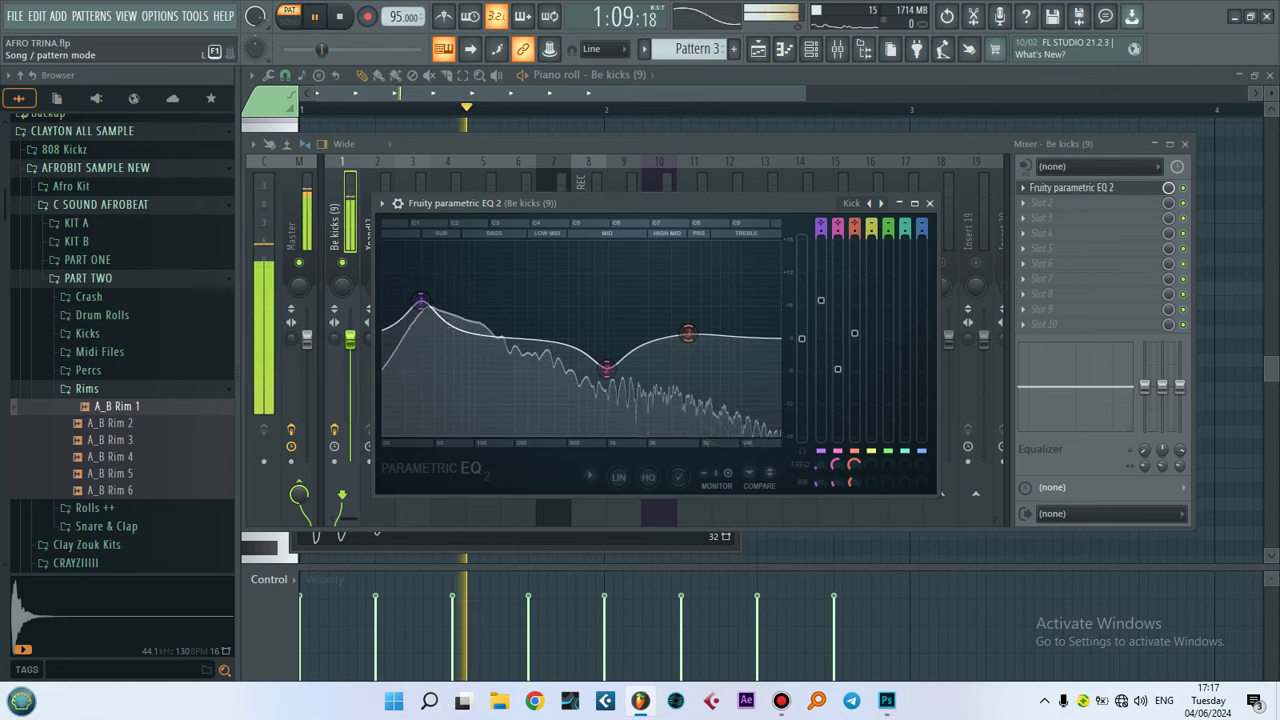
key(space)
Switch to song mode, show the playlist and play the full arrangement with the equalized kick
key(l)
key(space)
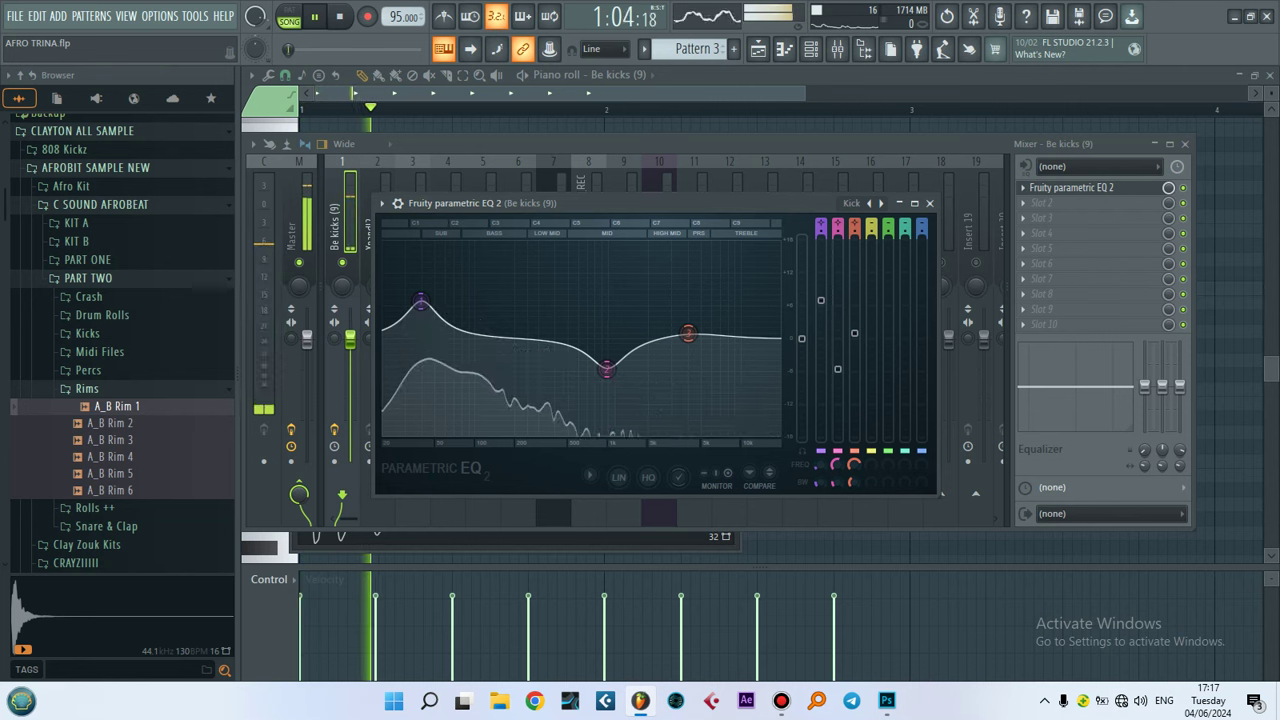
key(F5)
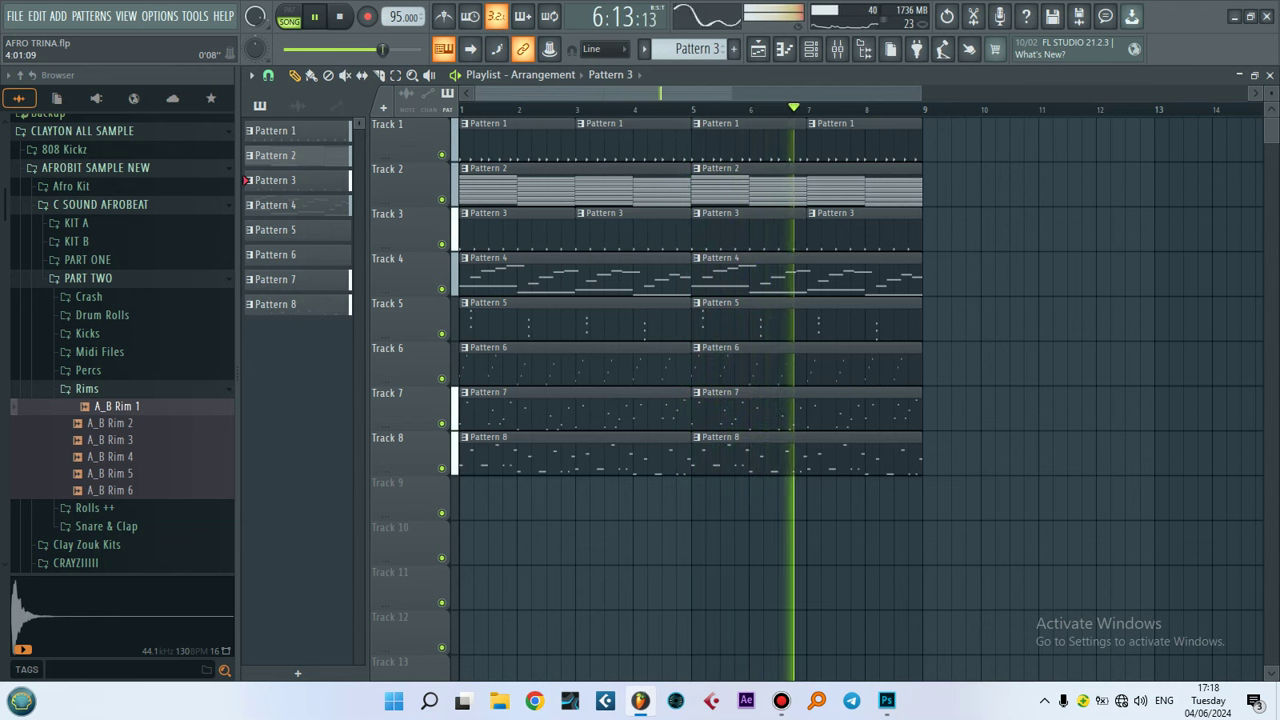
key(space)
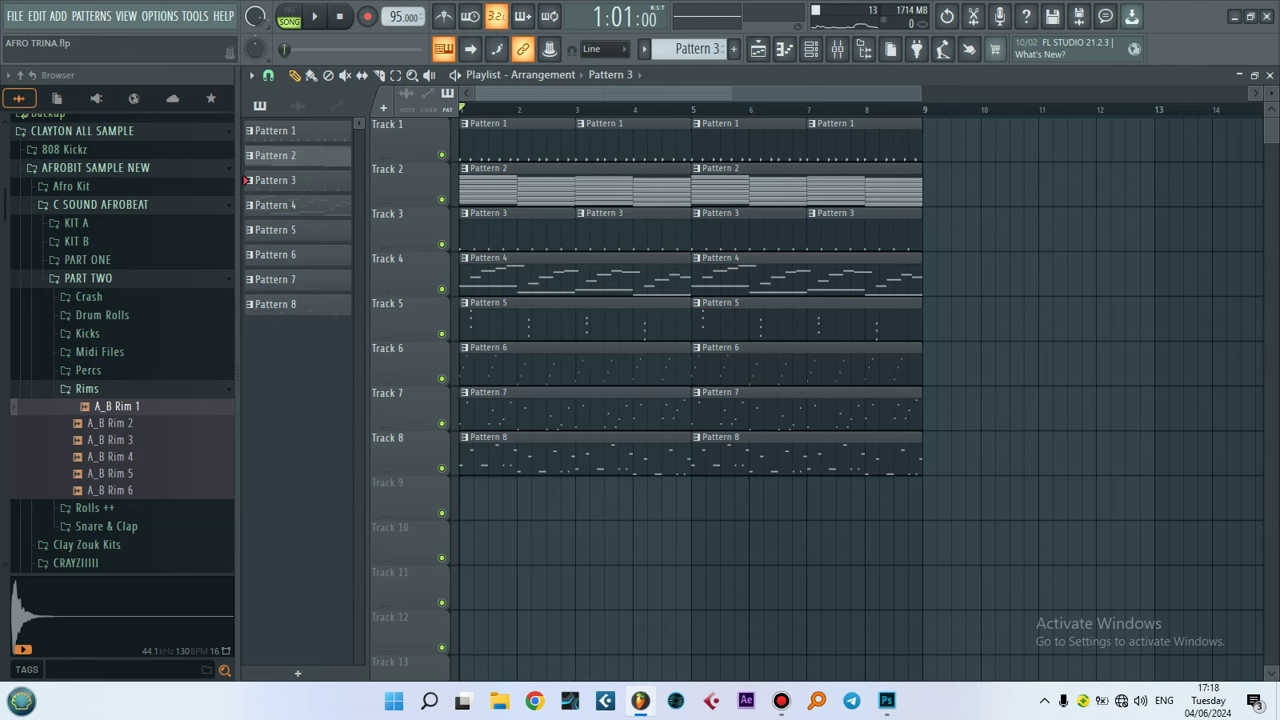
Select the Master track in the mixer to show its effects, and check the track levels while playing the song
key(F9)
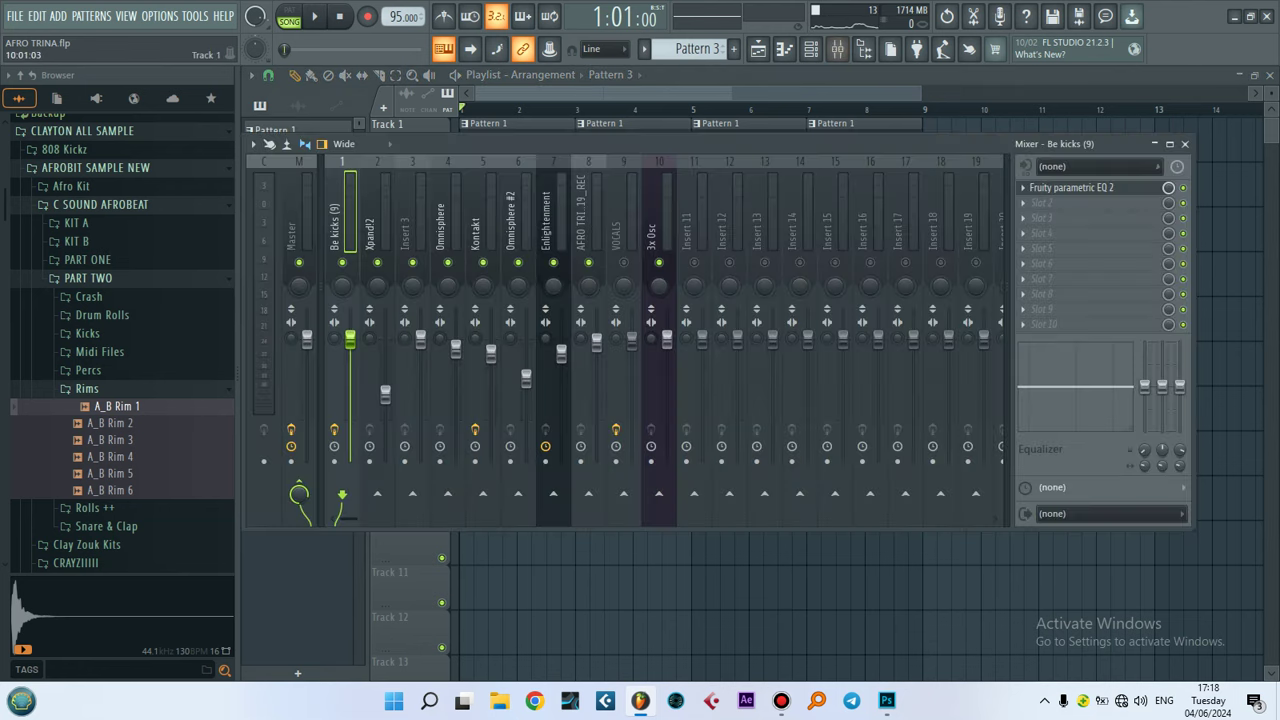
click(298, 215)
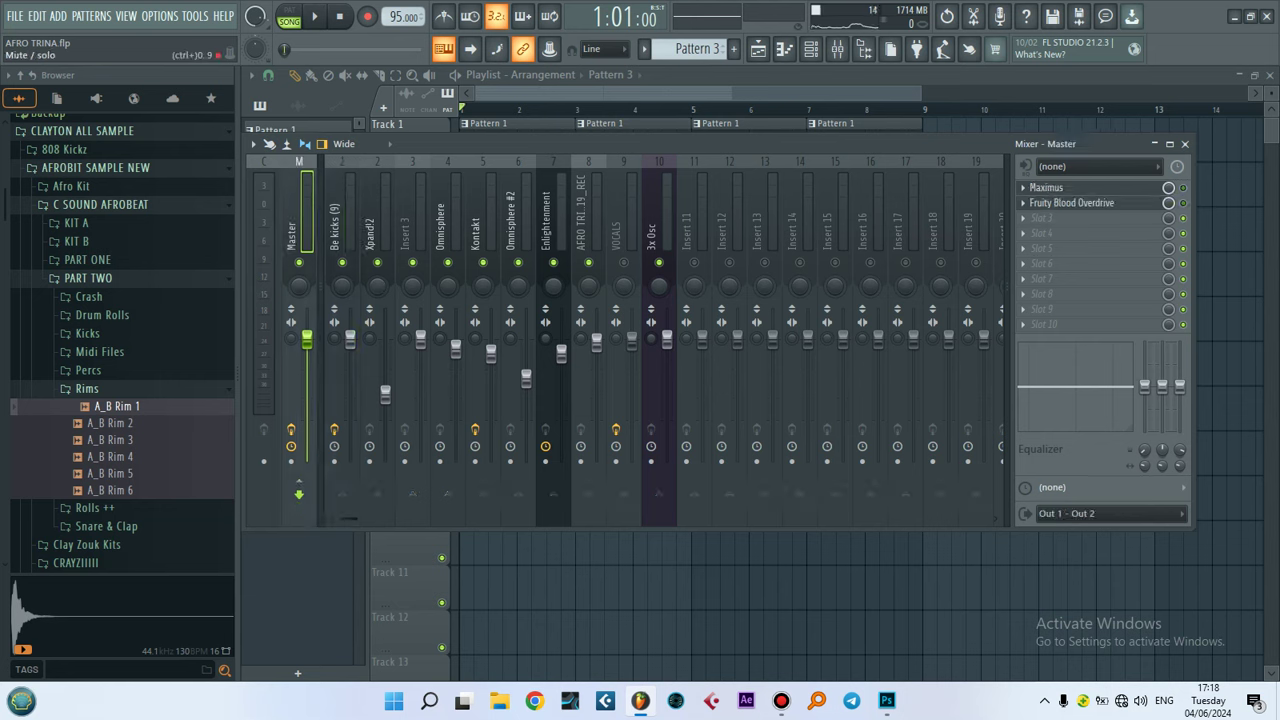
key(space)
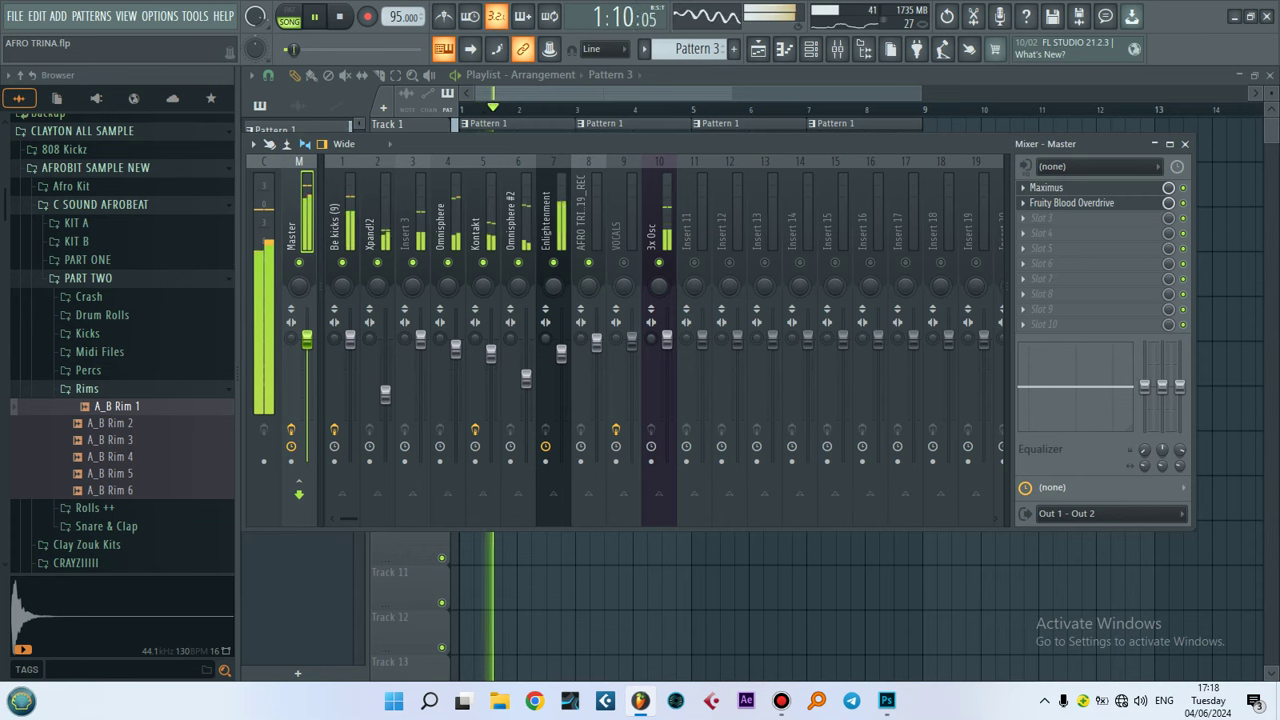
key(space)
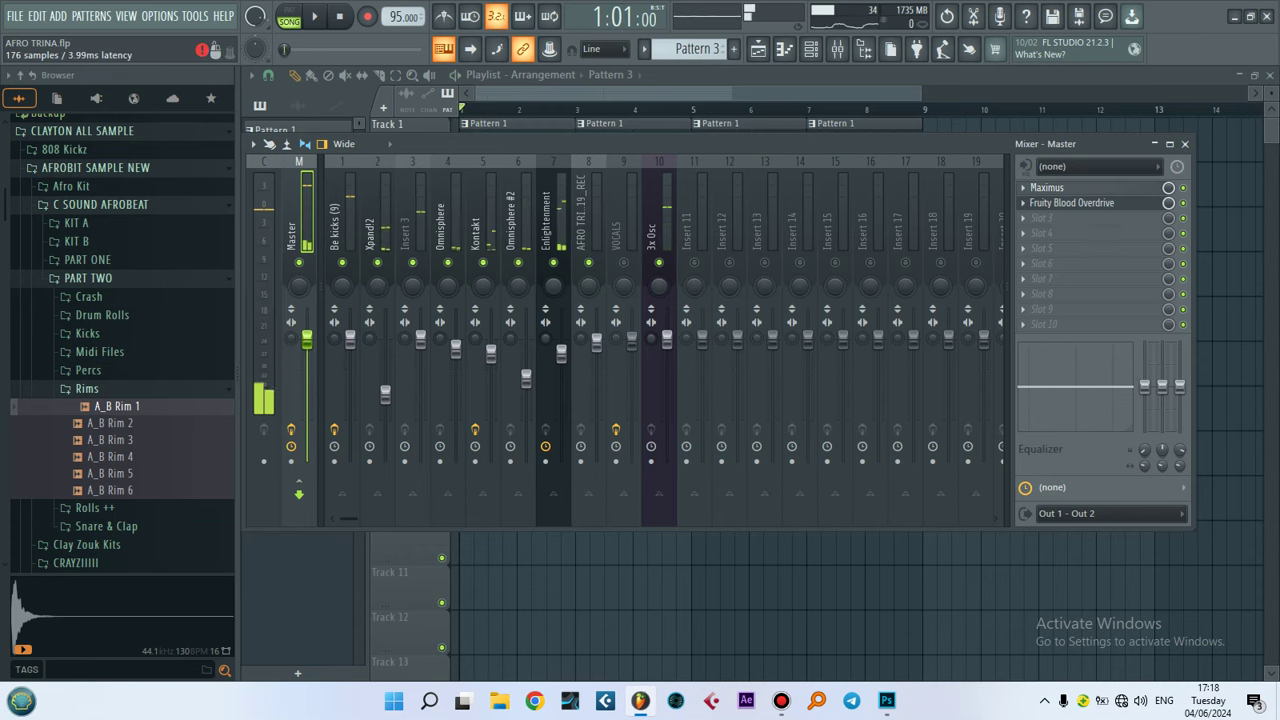
Examine the Fruity Blood Overdrive settings on the Master track, and play the arrangement from the playlist
click(1048, 187)
click(1070, 203)
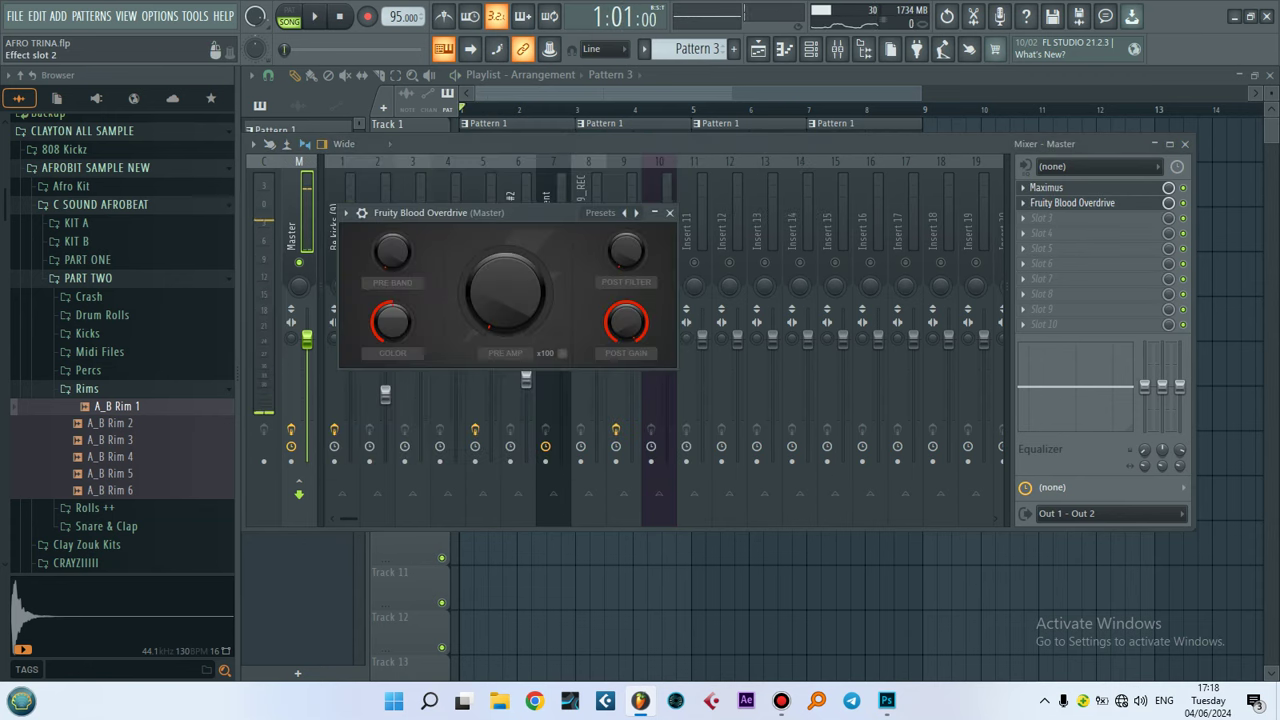
drag(470, 212, 594, 218)
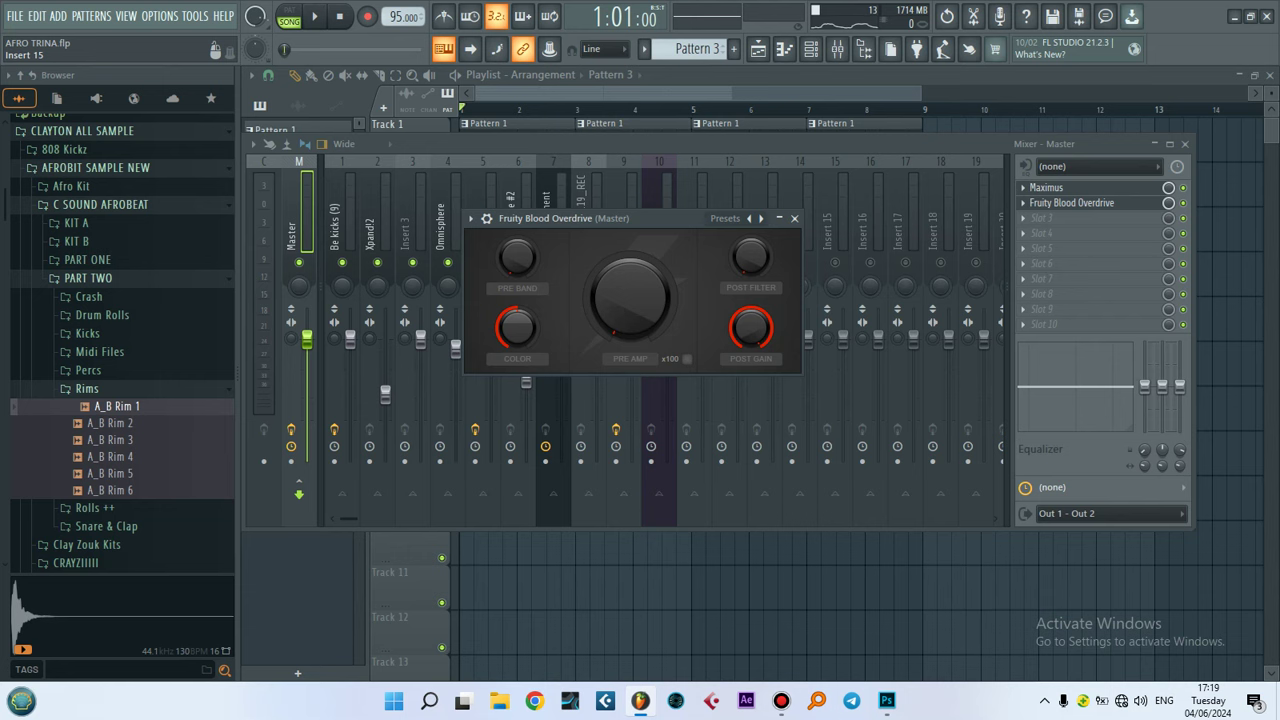
drag(560, 218, 572, 246)
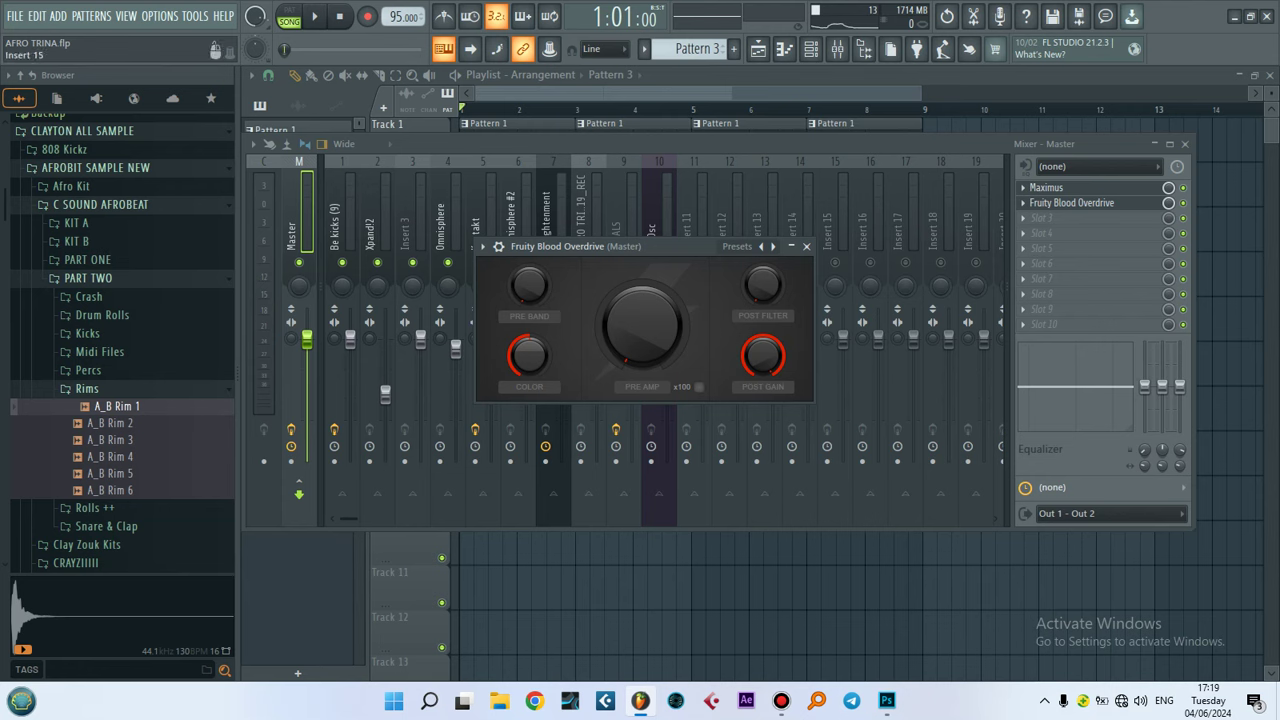
key(F5)
key(space)
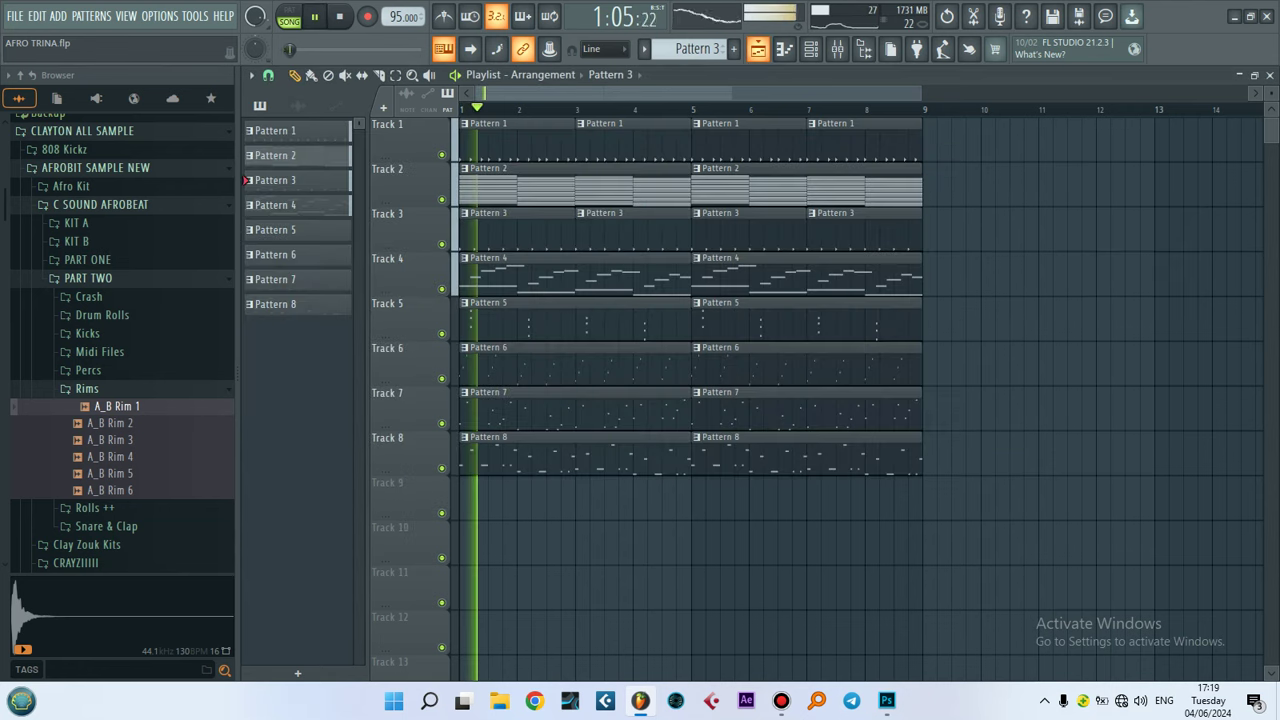